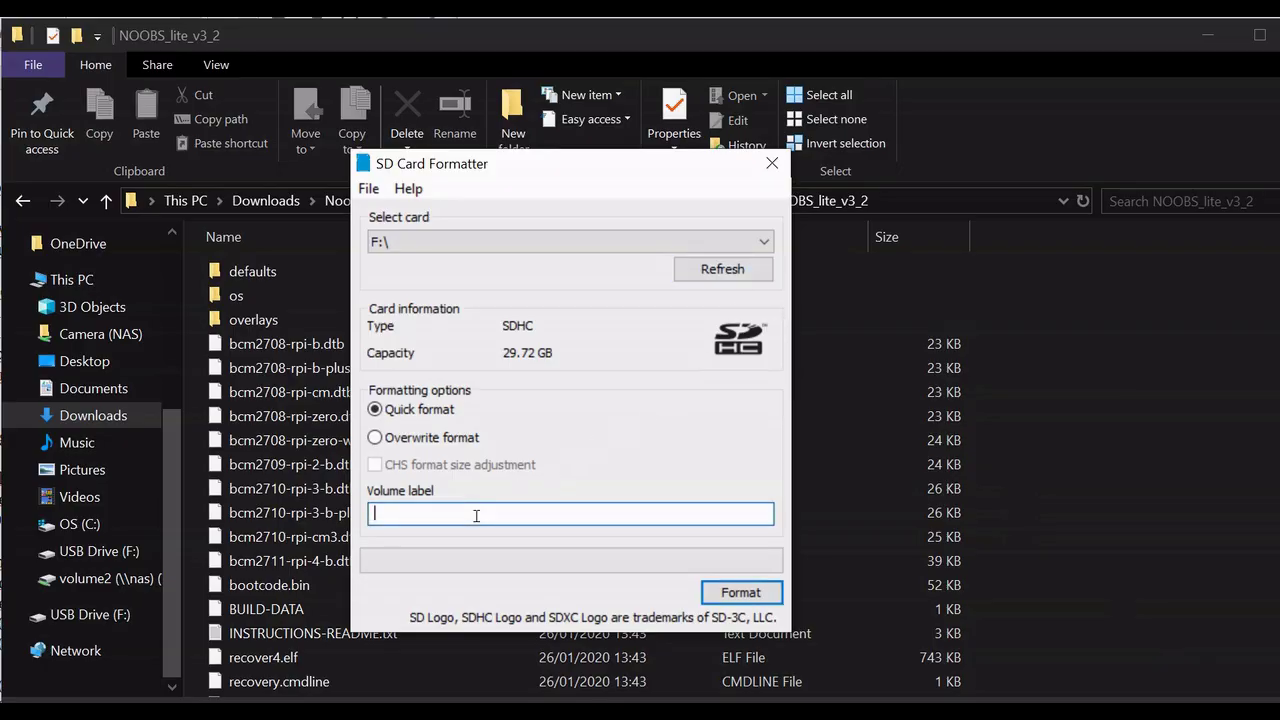
Step: Quick-format the F: card as FAT32 labelled PI, confirm the erase, and close the formatter
text(pi)
click(727, 590)
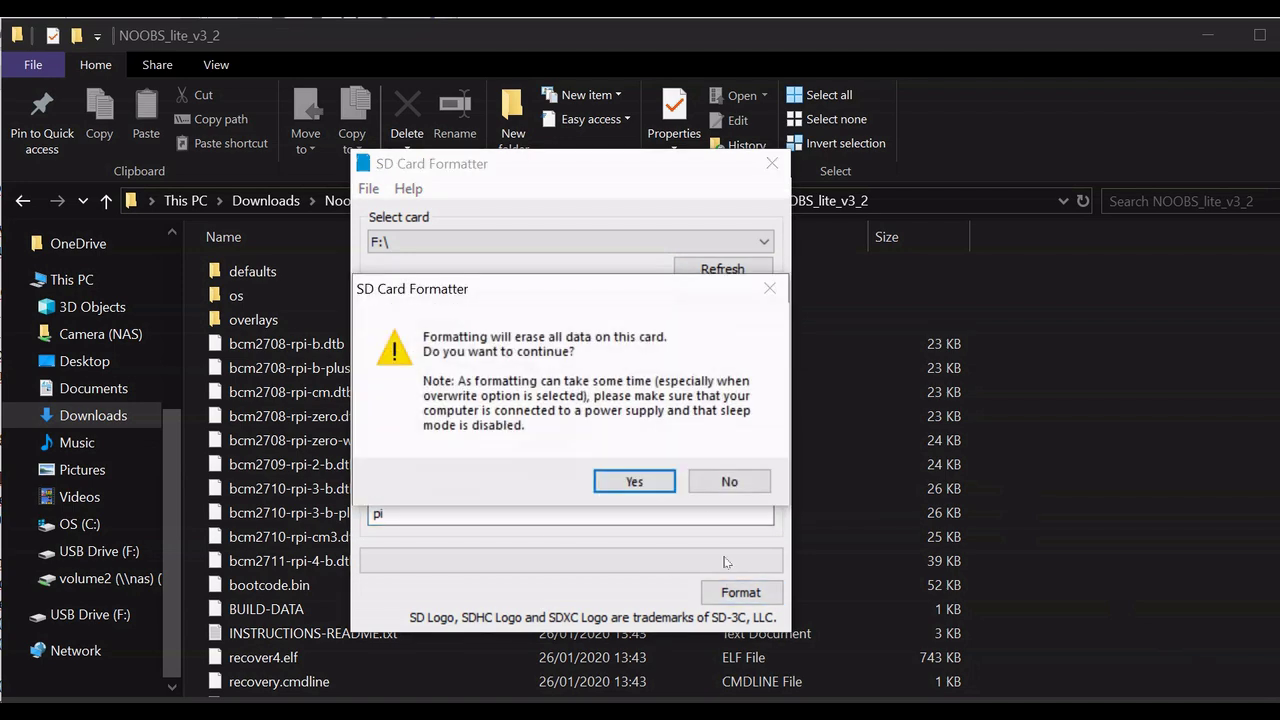
click(665, 488)
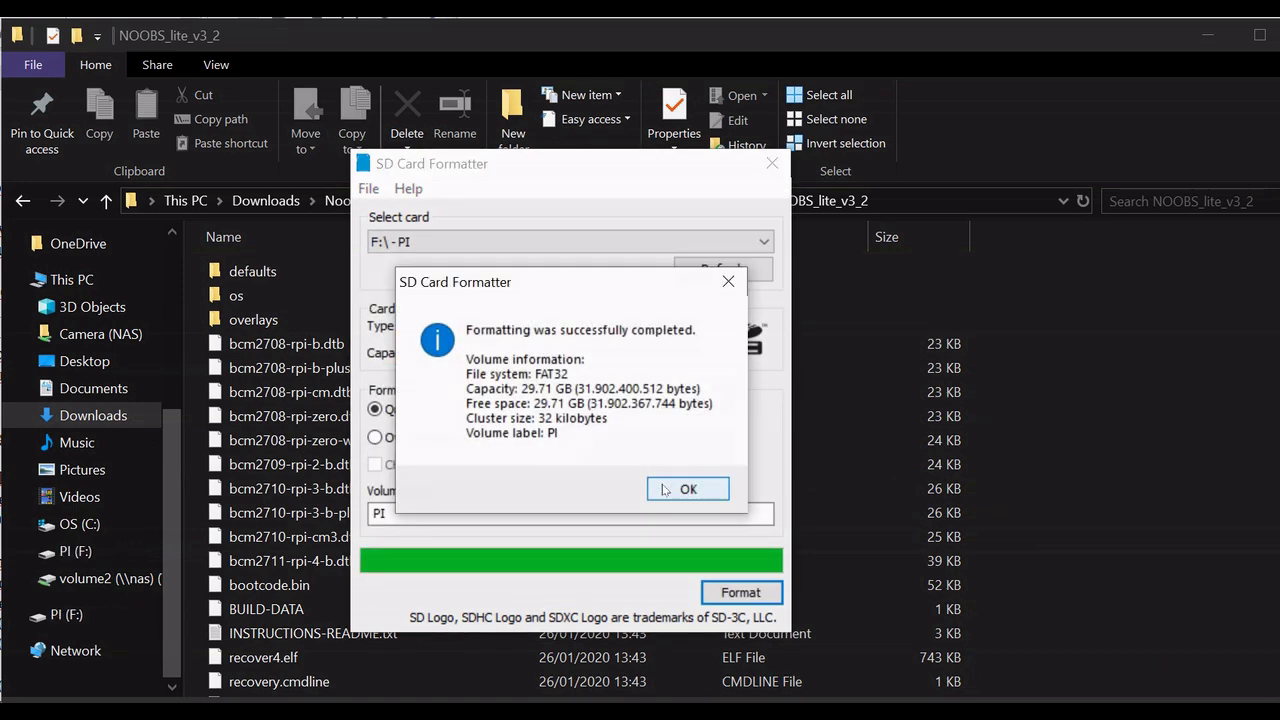
click(655, 489)
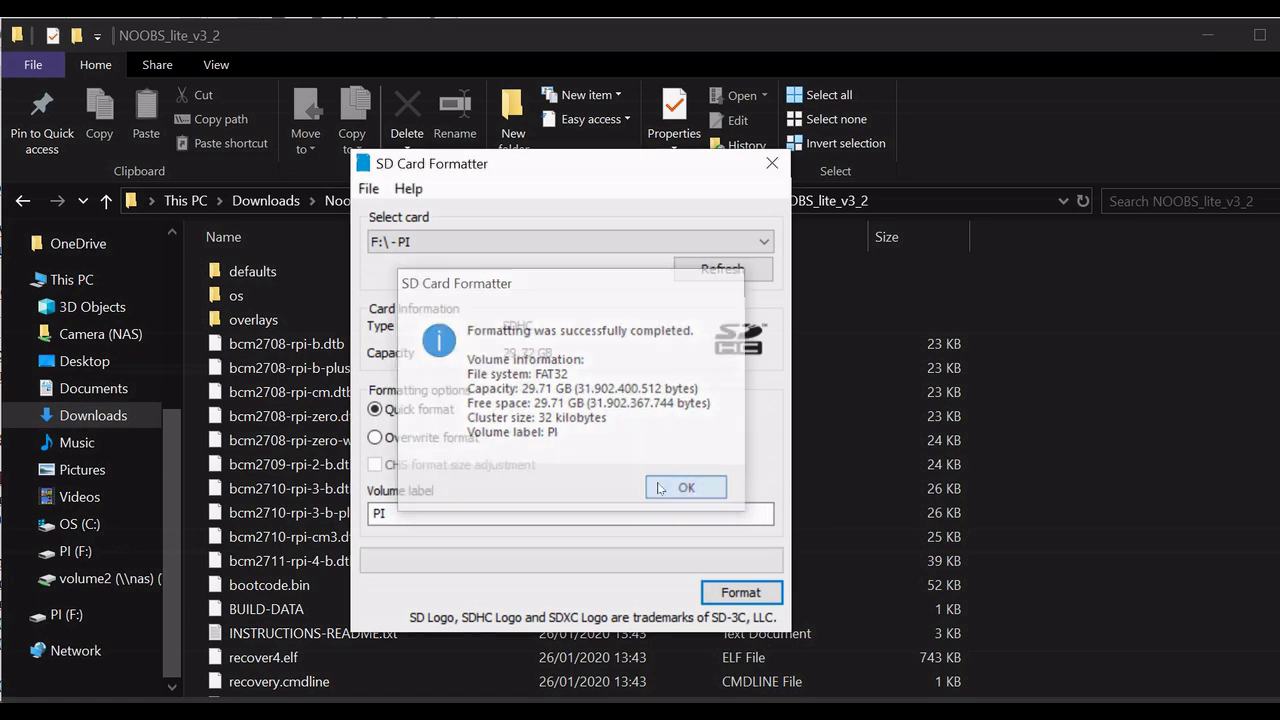
click(771, 163)
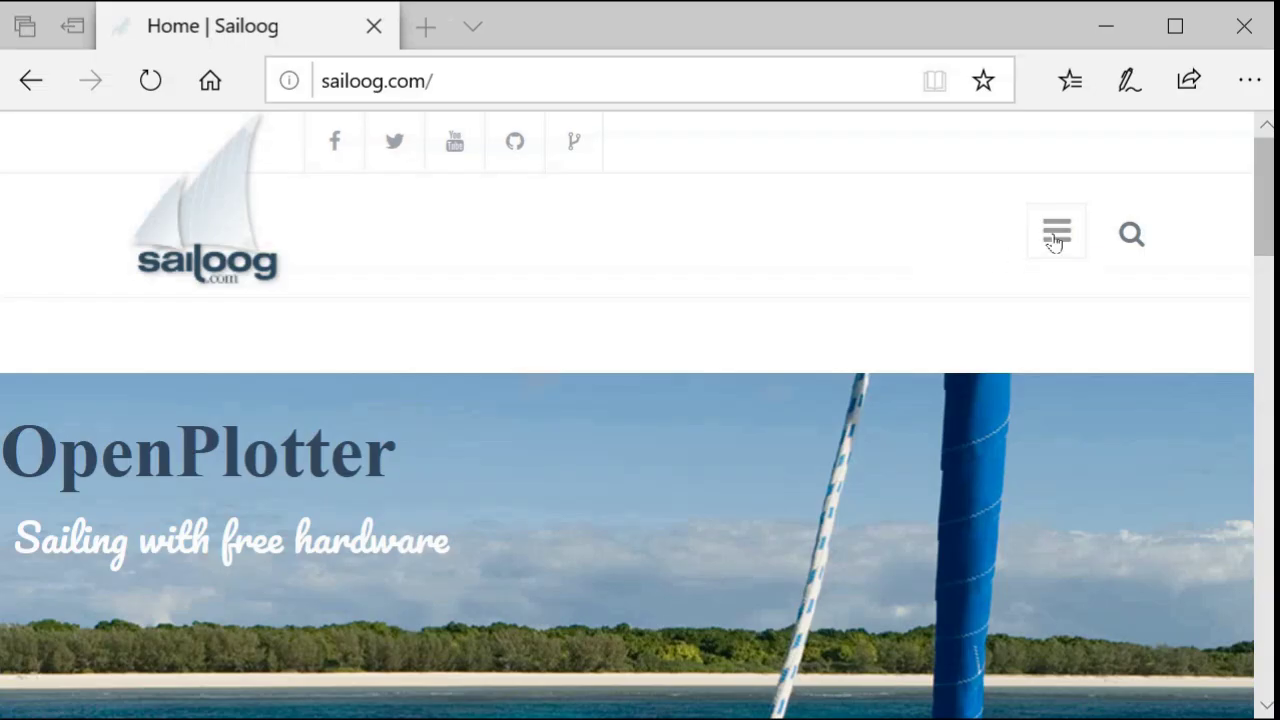
Step: Save the OpenPlotter Starting v2.0 pre-release NOOBS zip from sailoog.com's Basic download link
click(1055, 238)
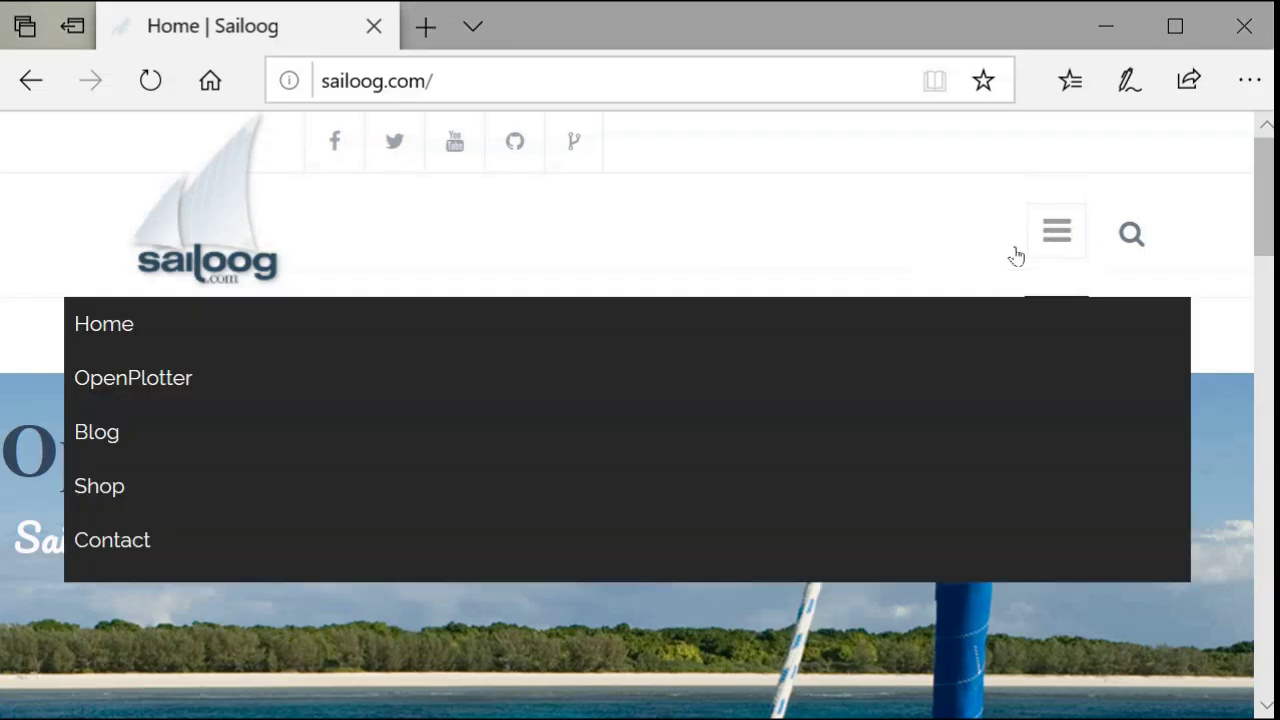
click(168, 385)
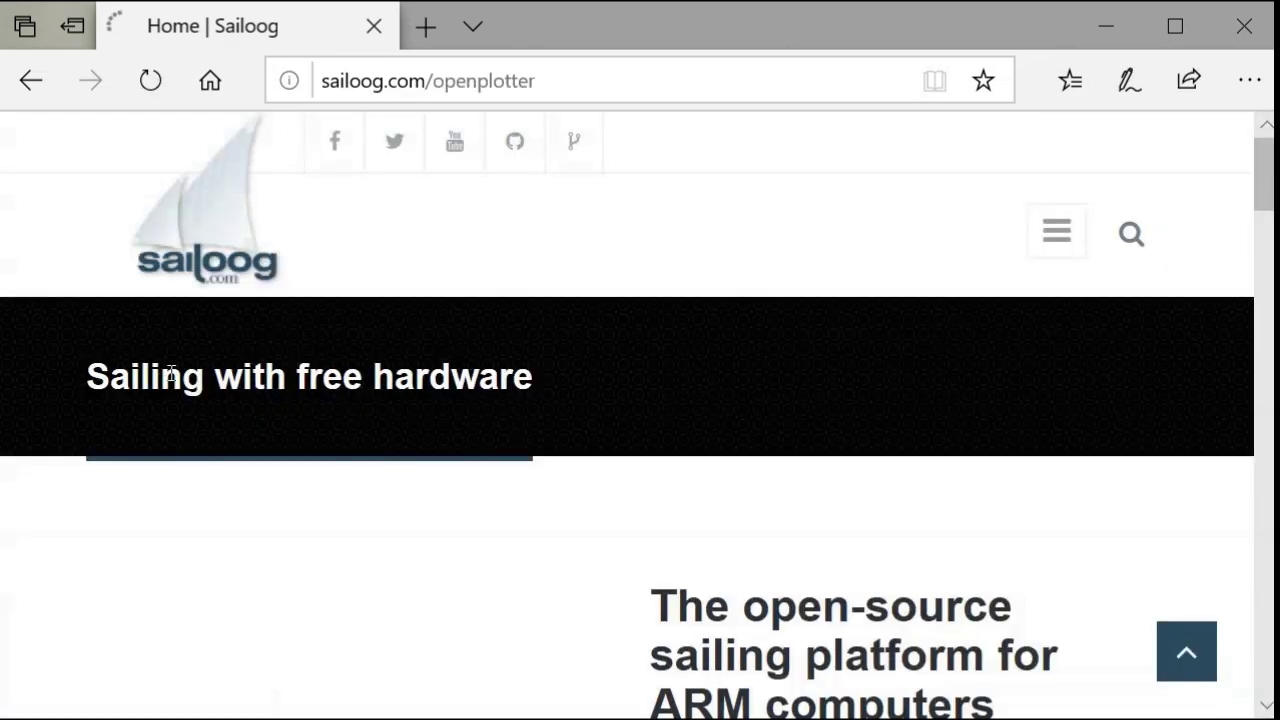
drag(1268, 178, 1263, 543)
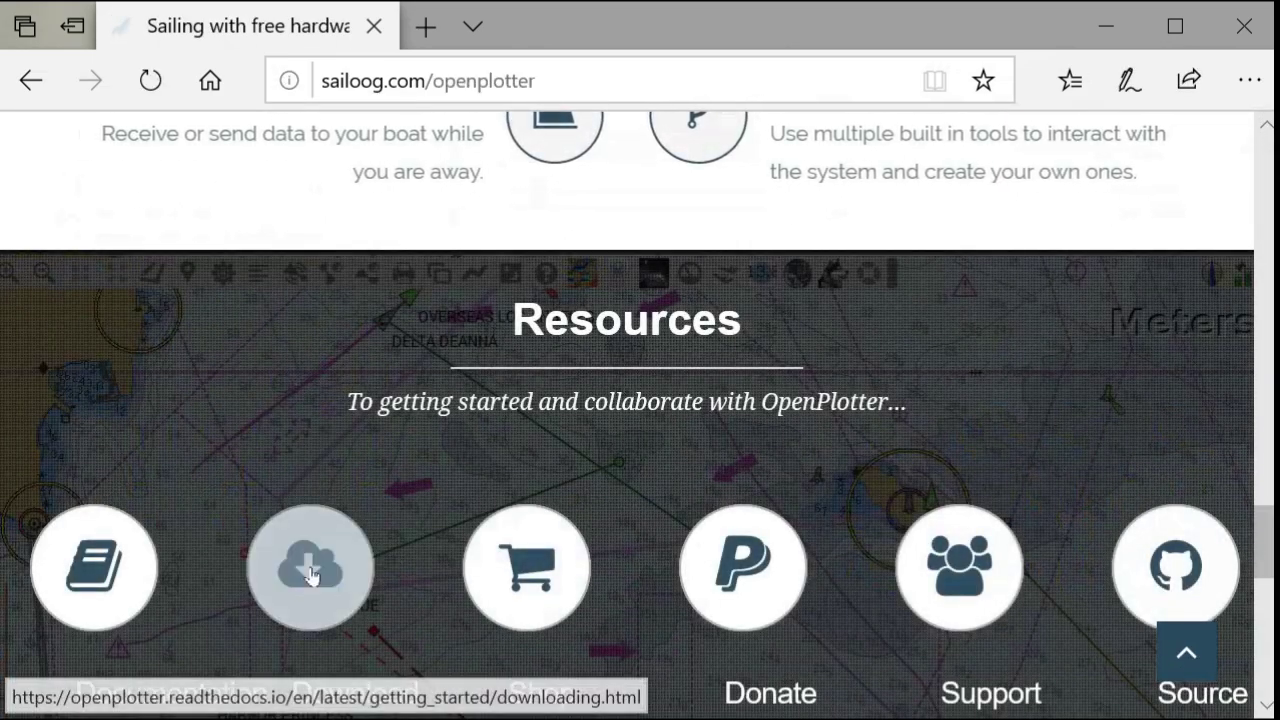
click(310, 572)
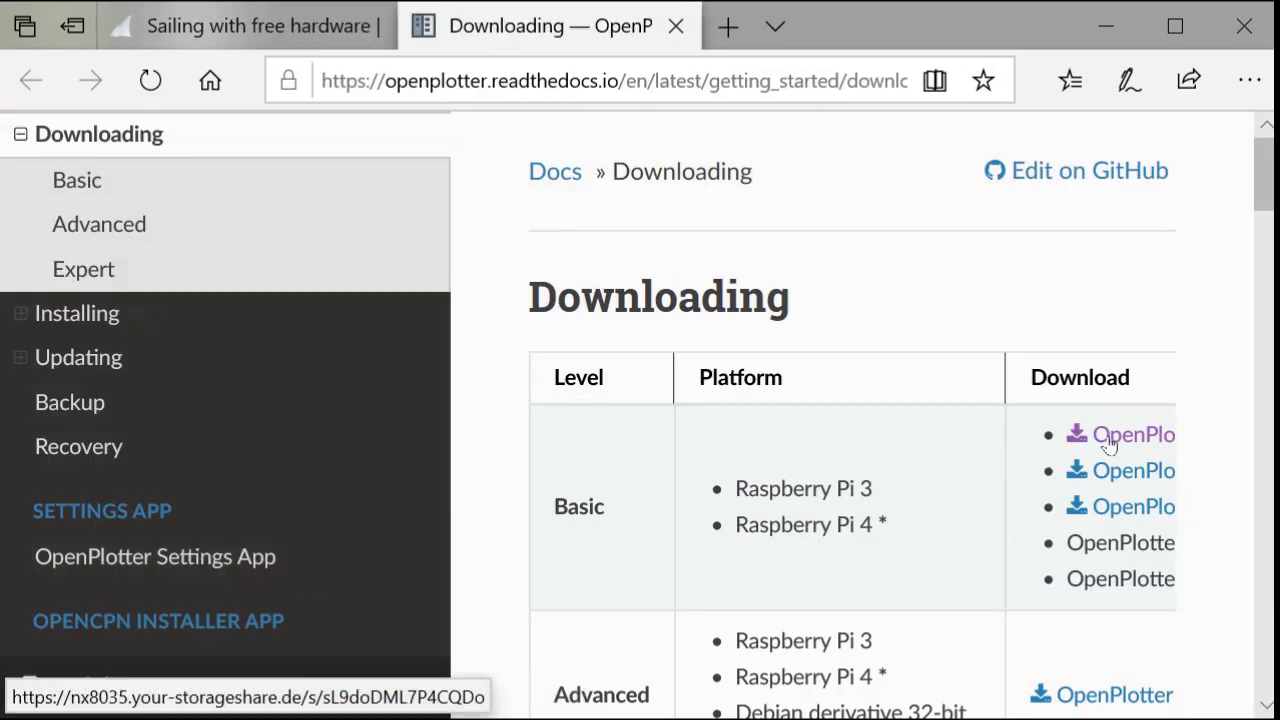
click(1112, 443)
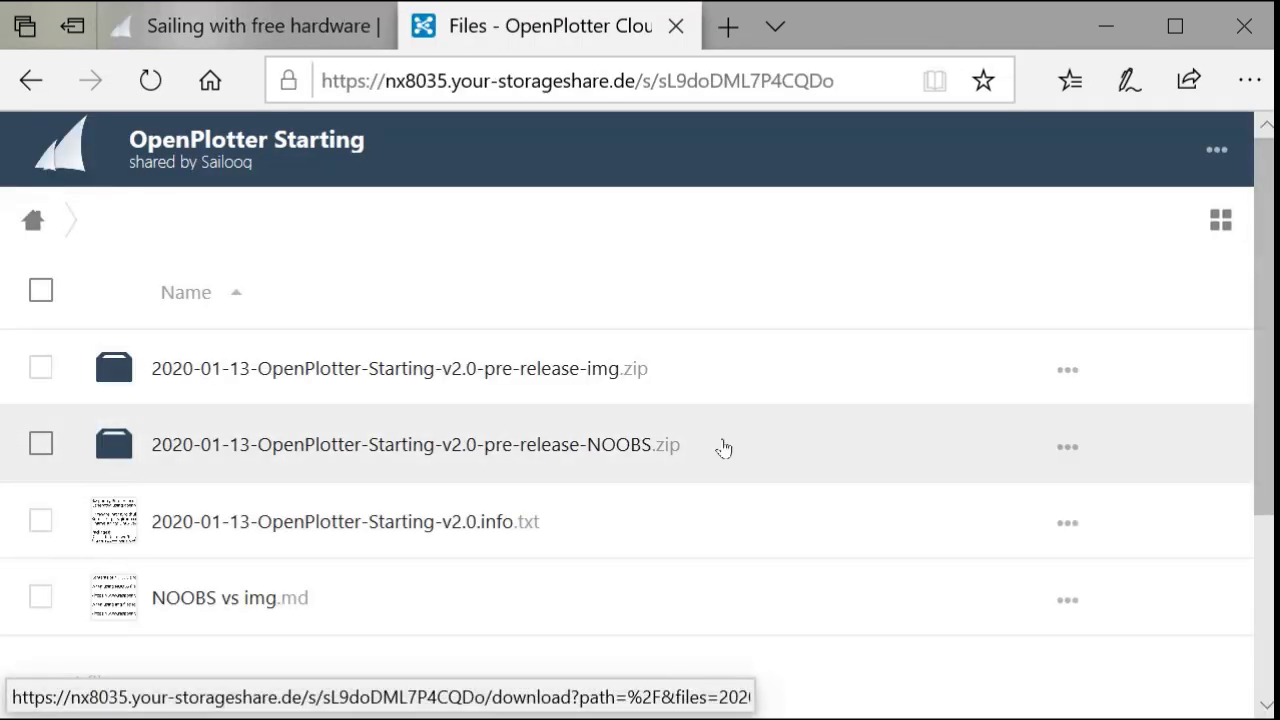
click(575, 445)
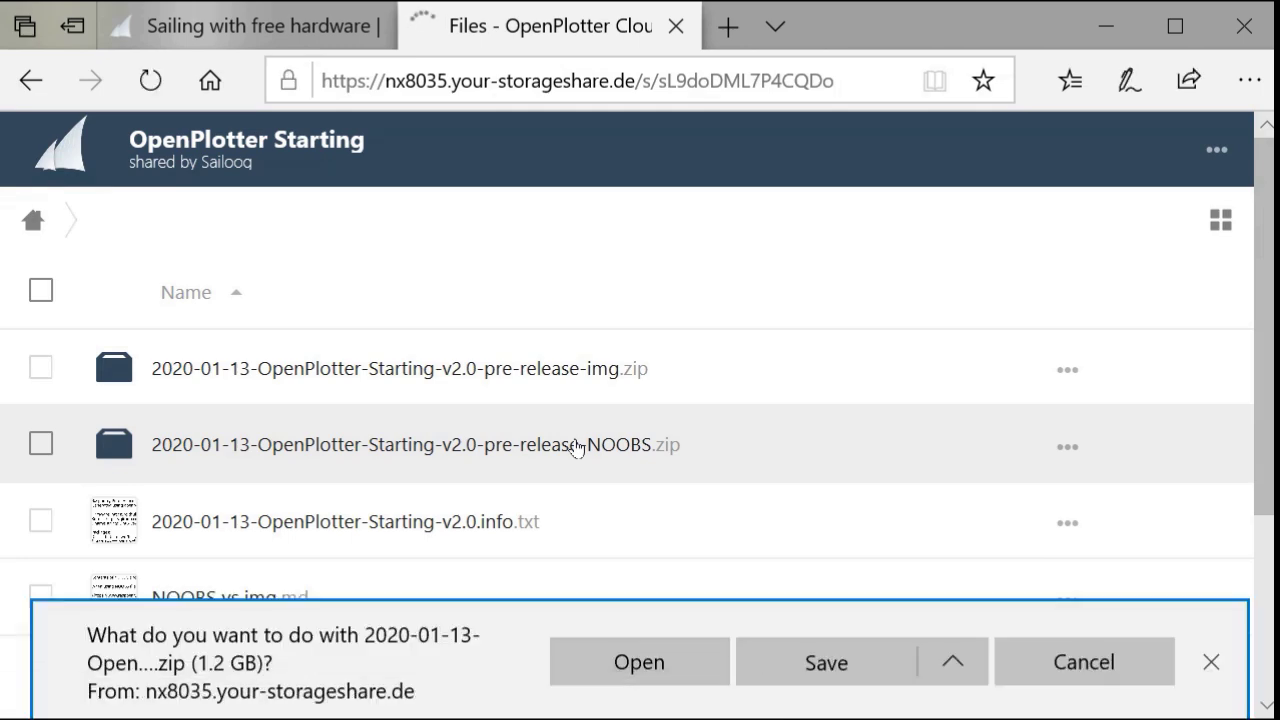
click(787, 662)
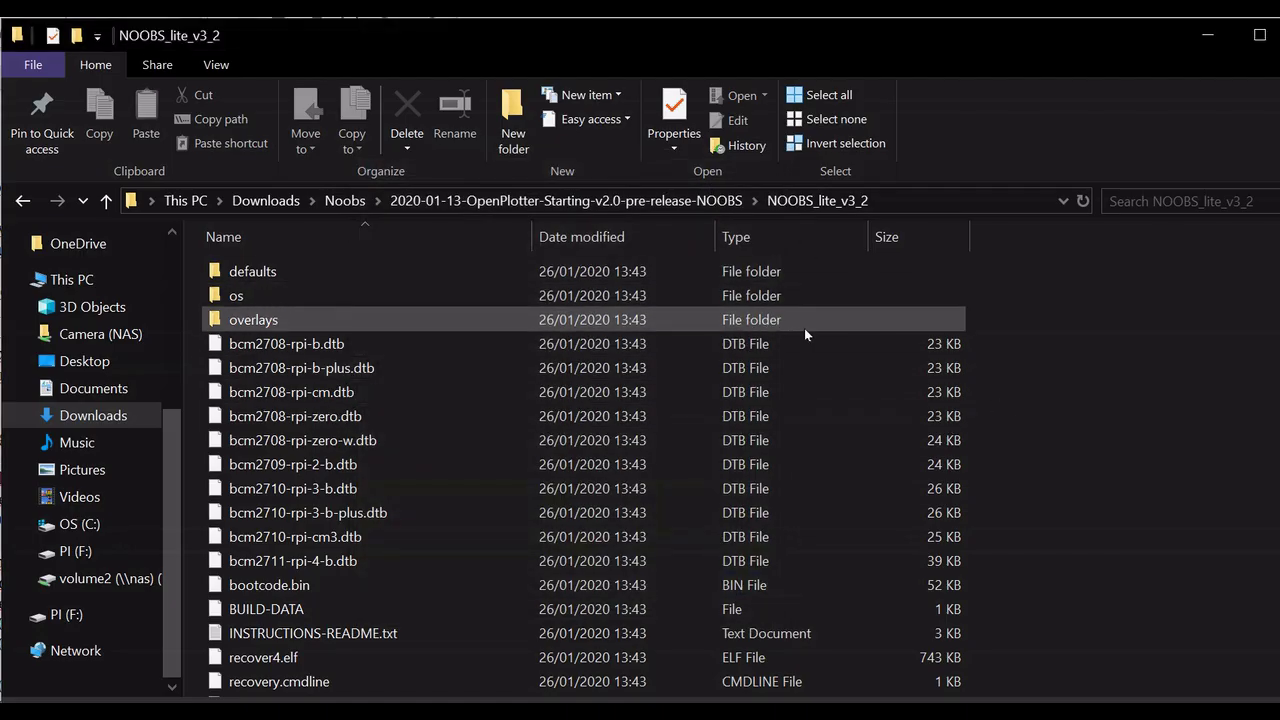
Step: Copy all files from the NOOBS_lite_v3_2 folder and paste them onto the PI (F:) card
key(ctrl+a)
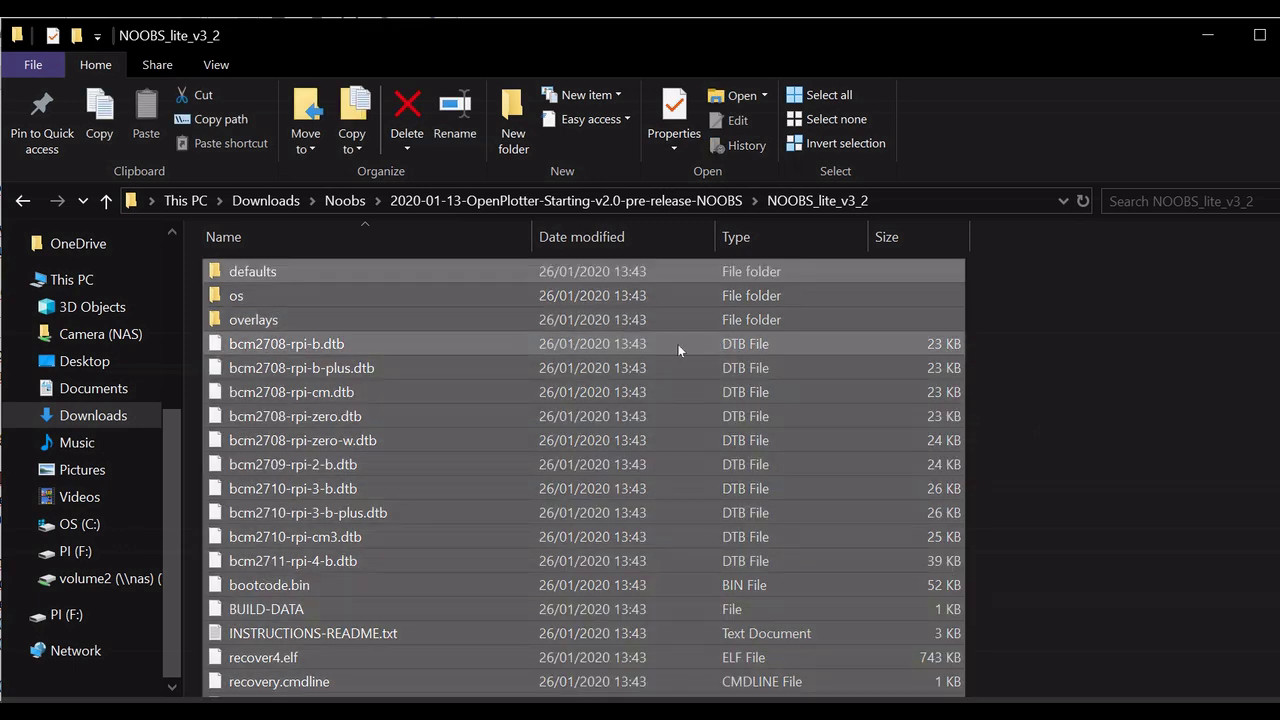
right_click(674, 346)
click(727, 654)
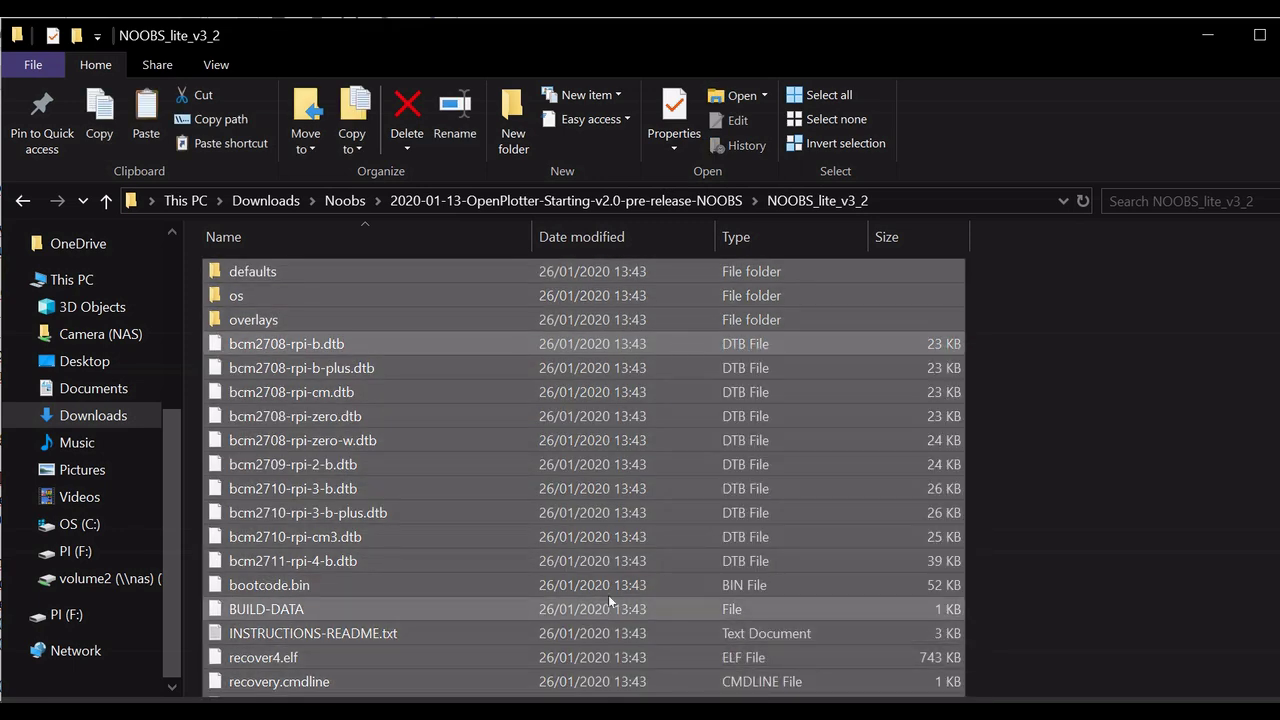
click(84, 620)
right_click(368, 327)
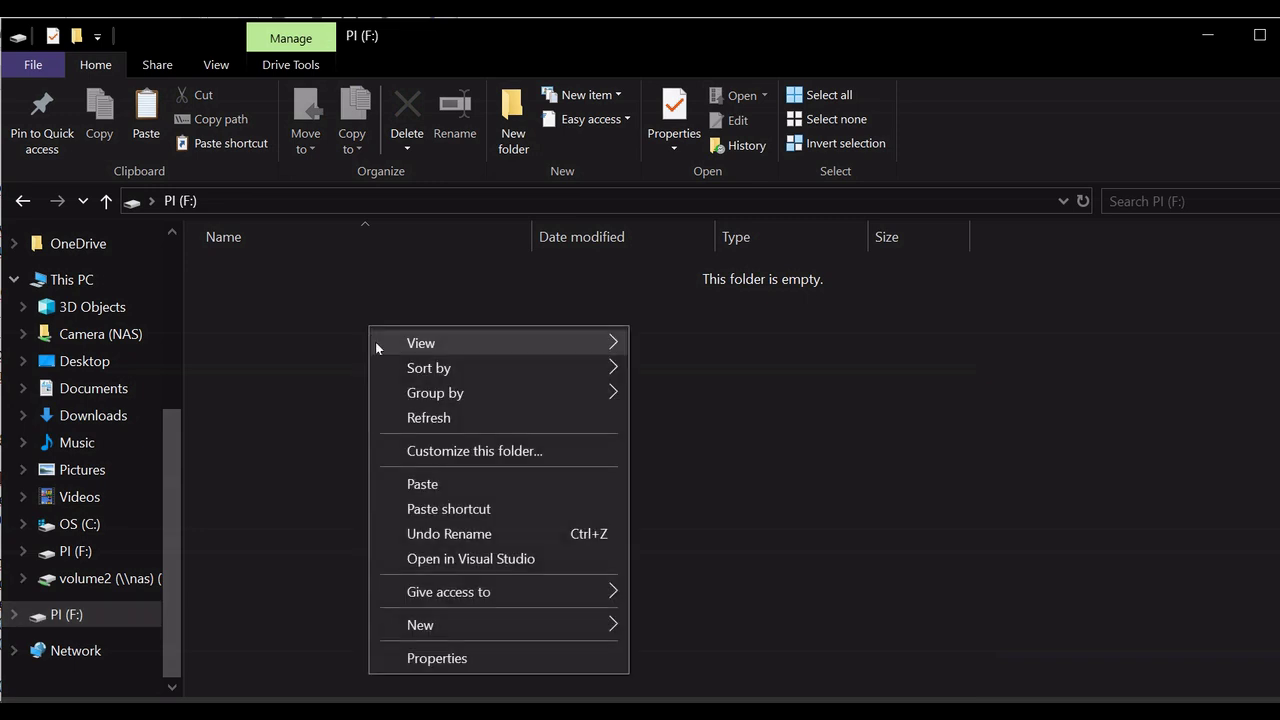
click(420, 482)
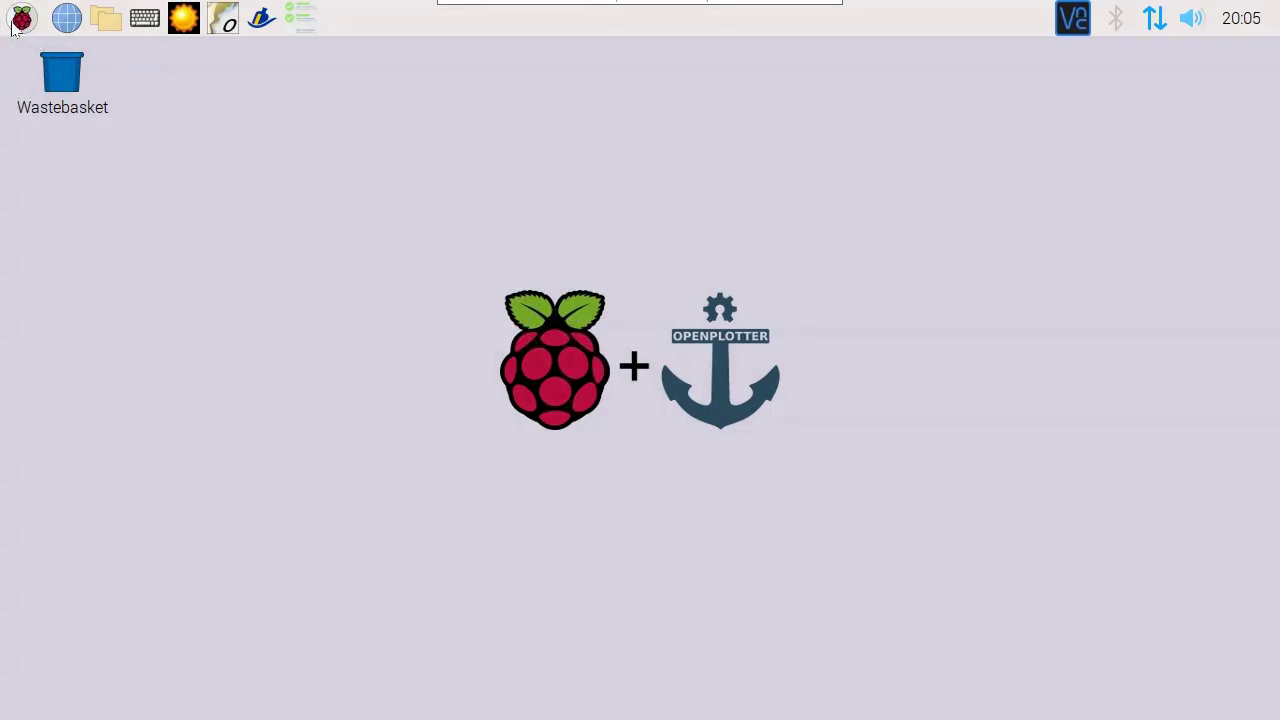
Step: Enable VNC under Raspberry Pi Configuration's Interfaces and show the VNC Server window with address 192.168.1.109
click(18, 22)
mouse_move(104, 303)
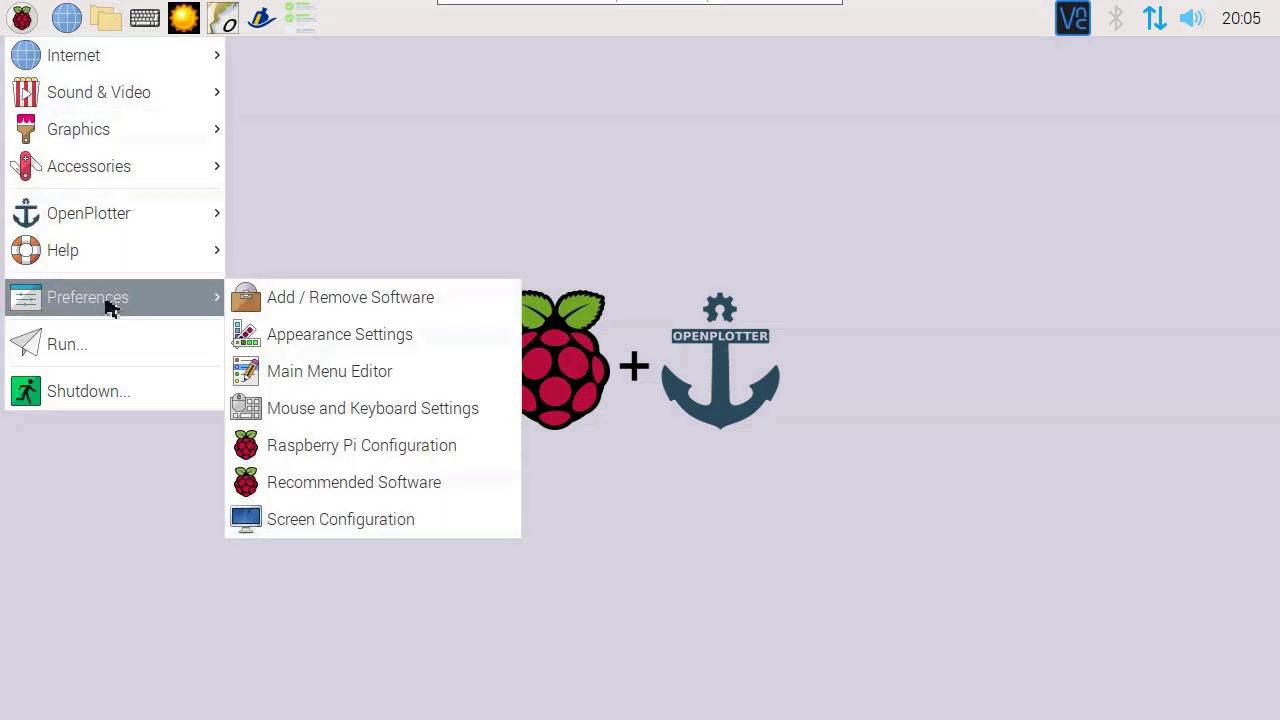
click(403, 449)
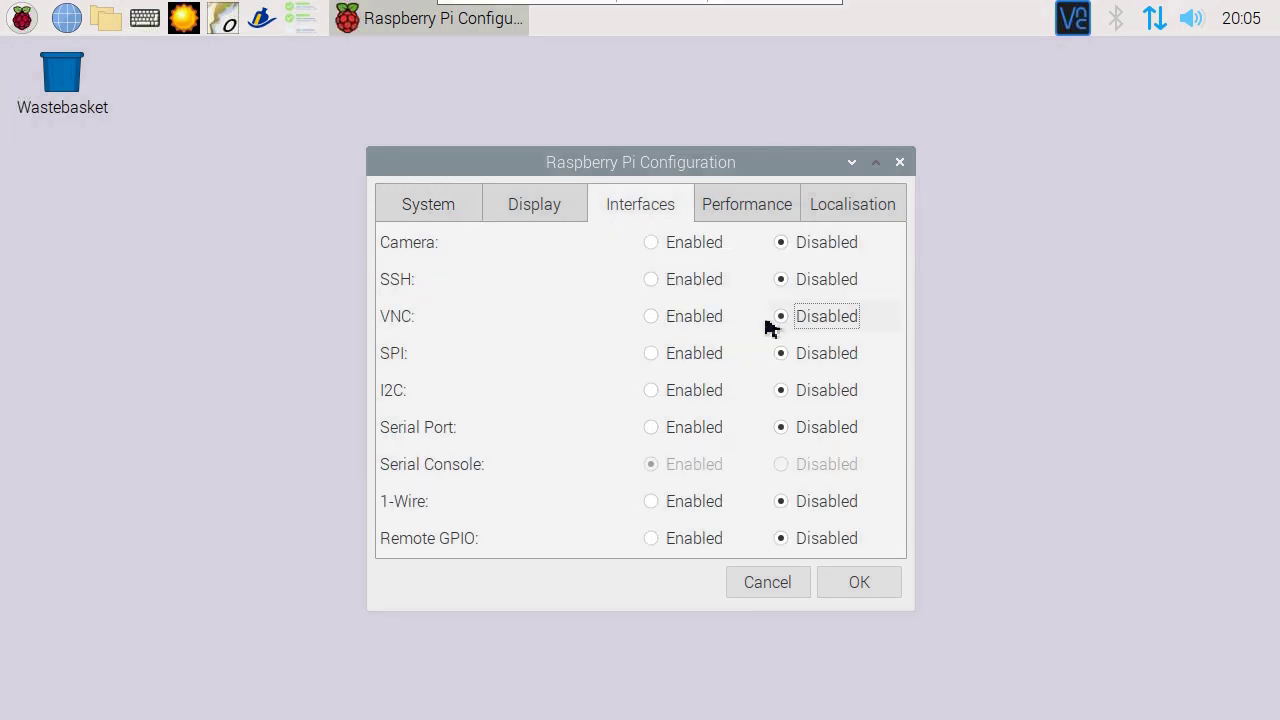
click(694, 324)
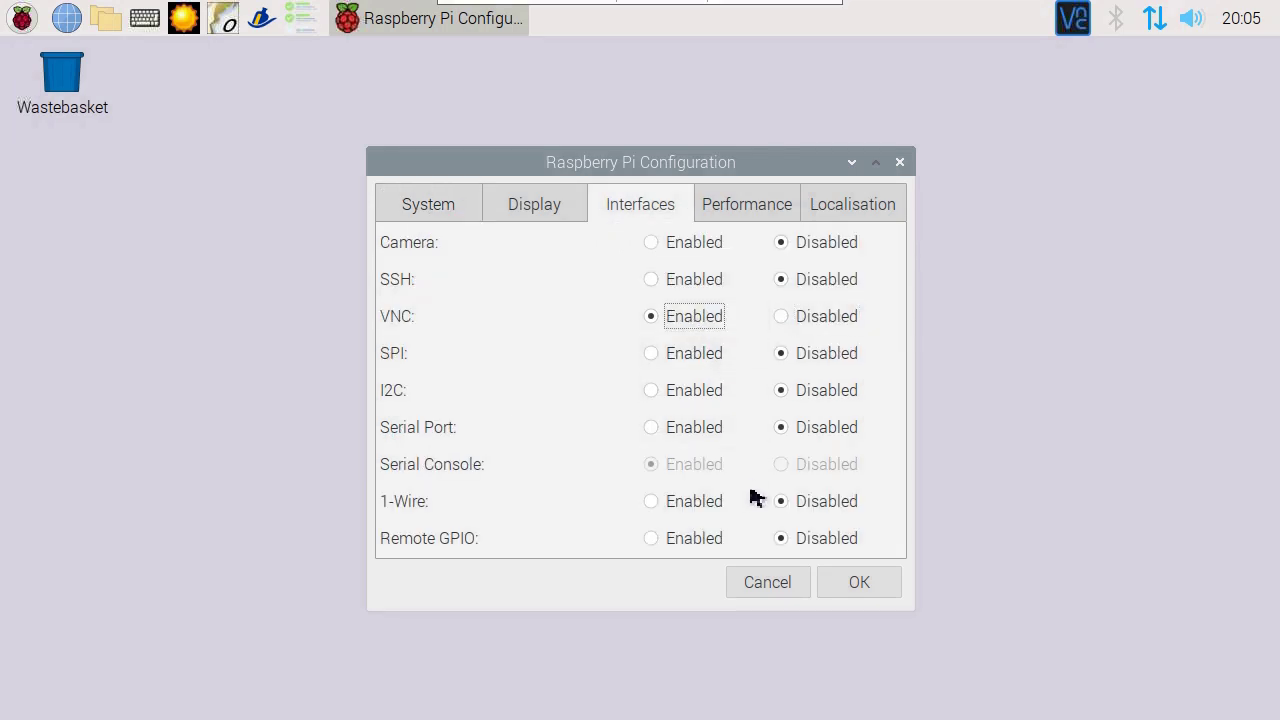
click(859, 582)
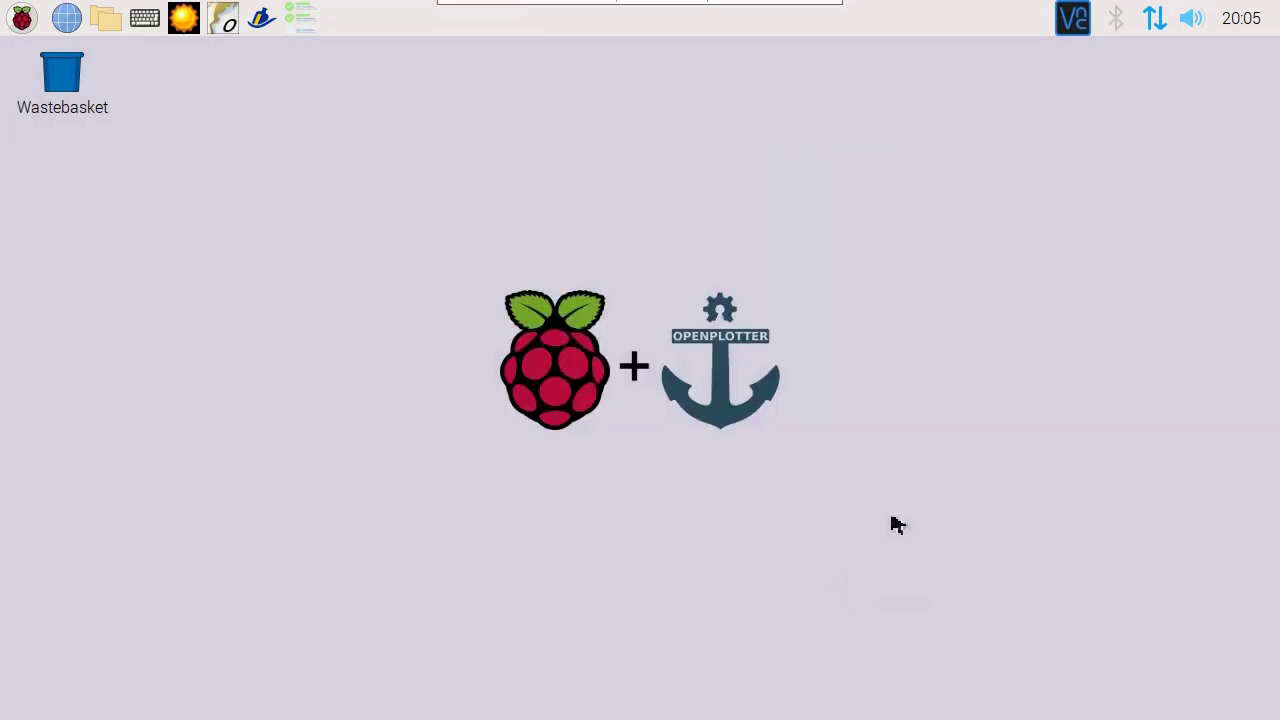
click(1073, 18)
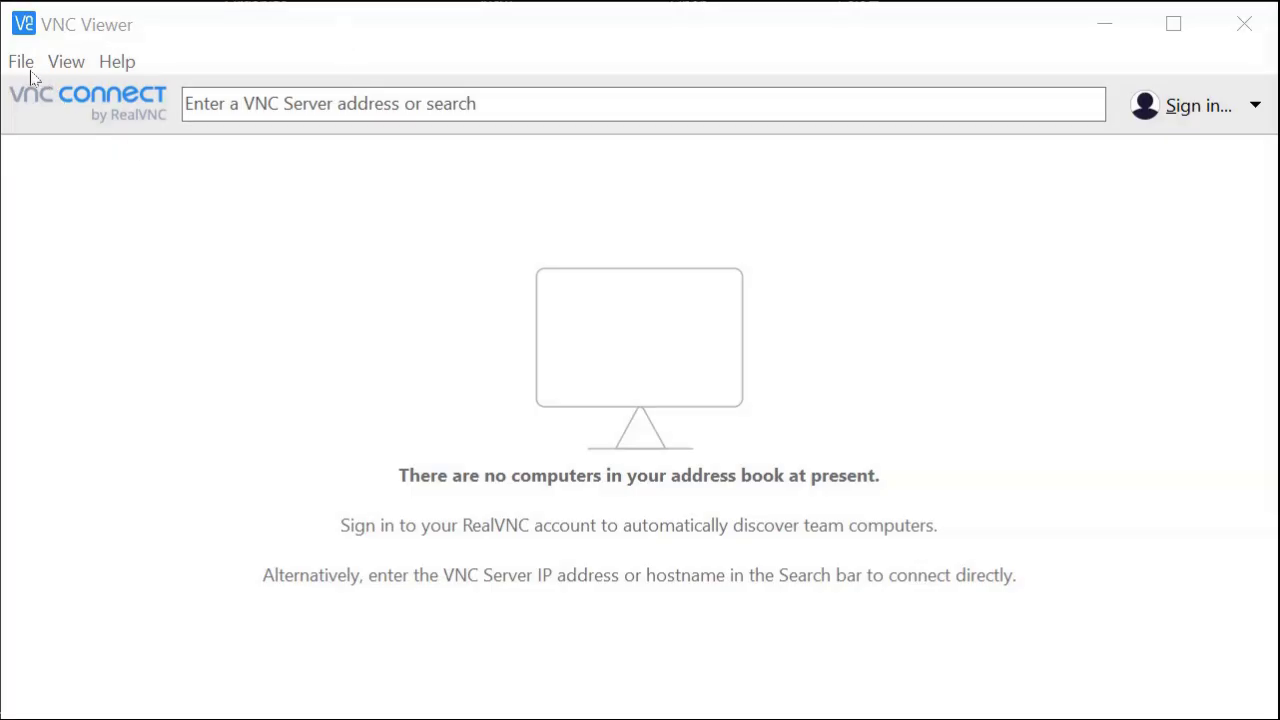
Step: Create a new VNC Viewer connection to 192.168.1.109
click(22, 64)
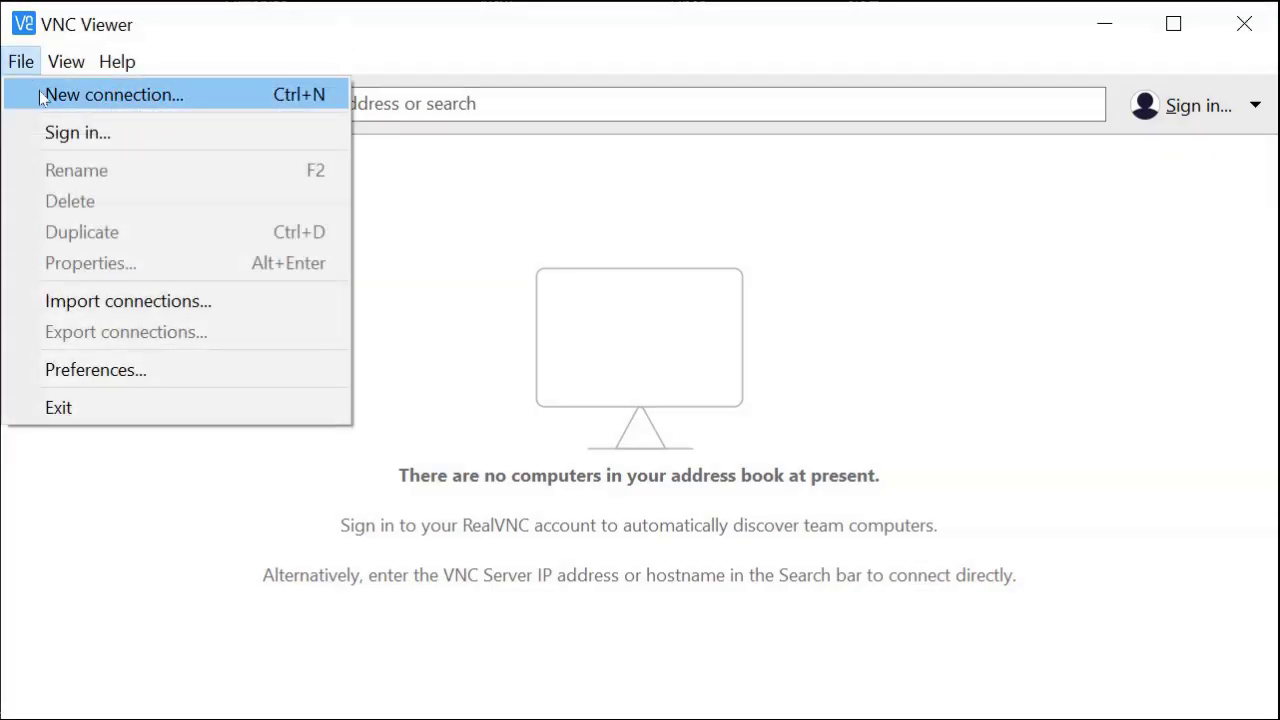
click(43, 94)
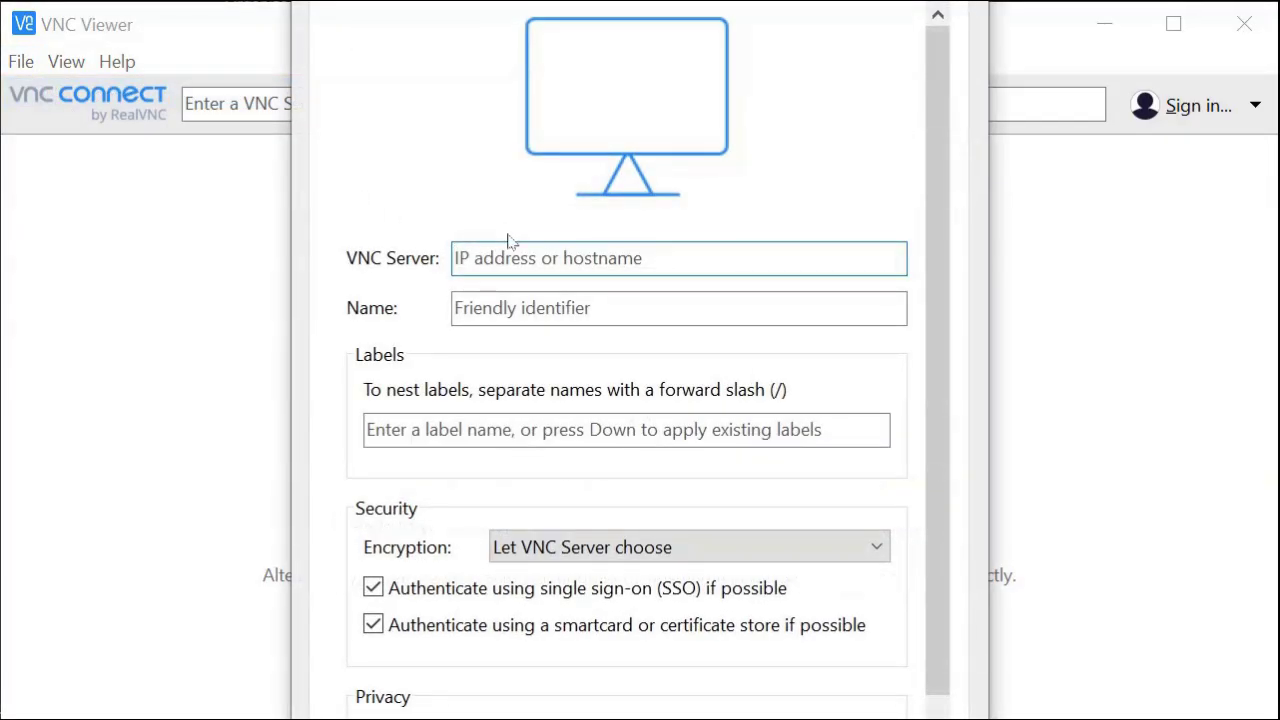
text(192.168.1.109)
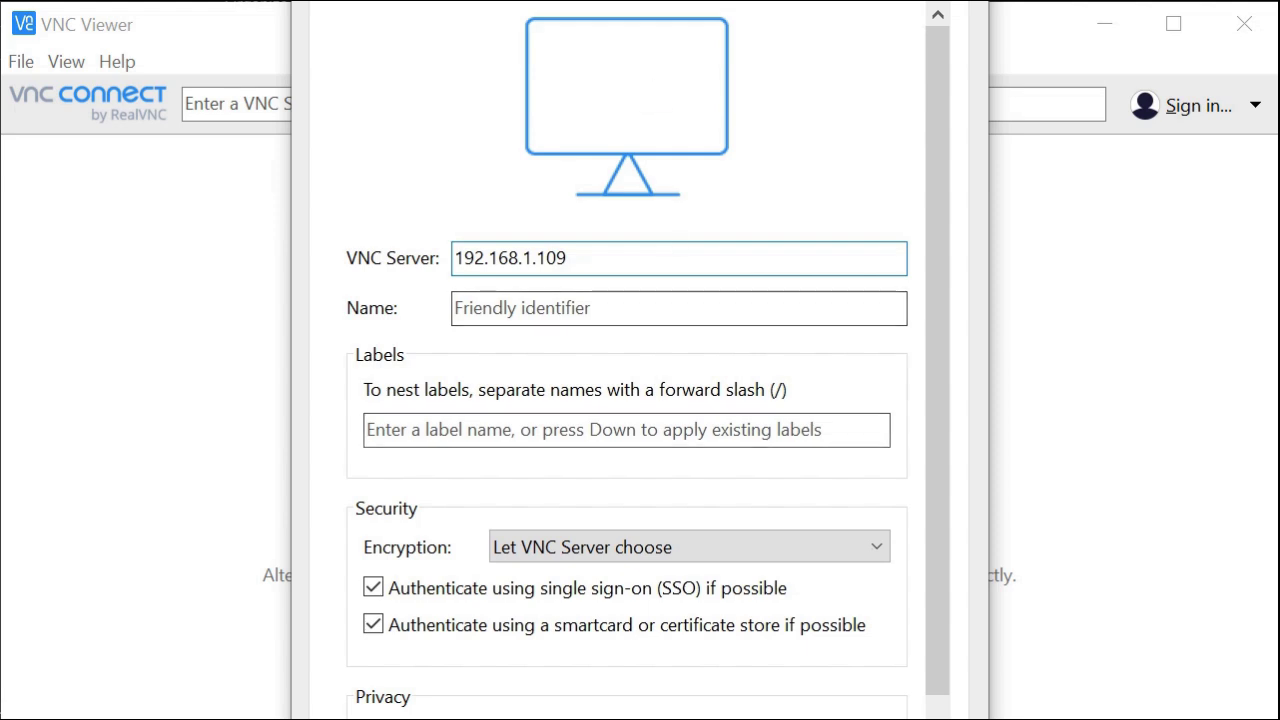
scroll(630, 430, down, 1)
scroll(630, 430, down, 2)
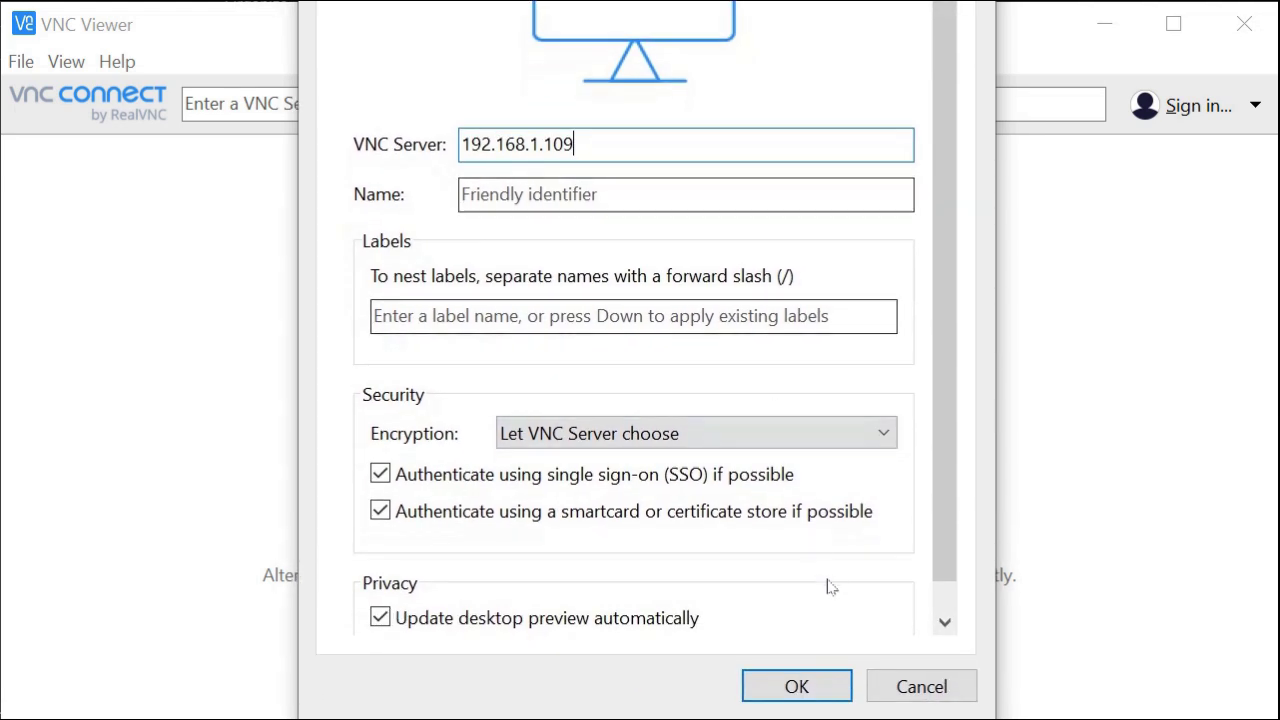
click(826, 682)
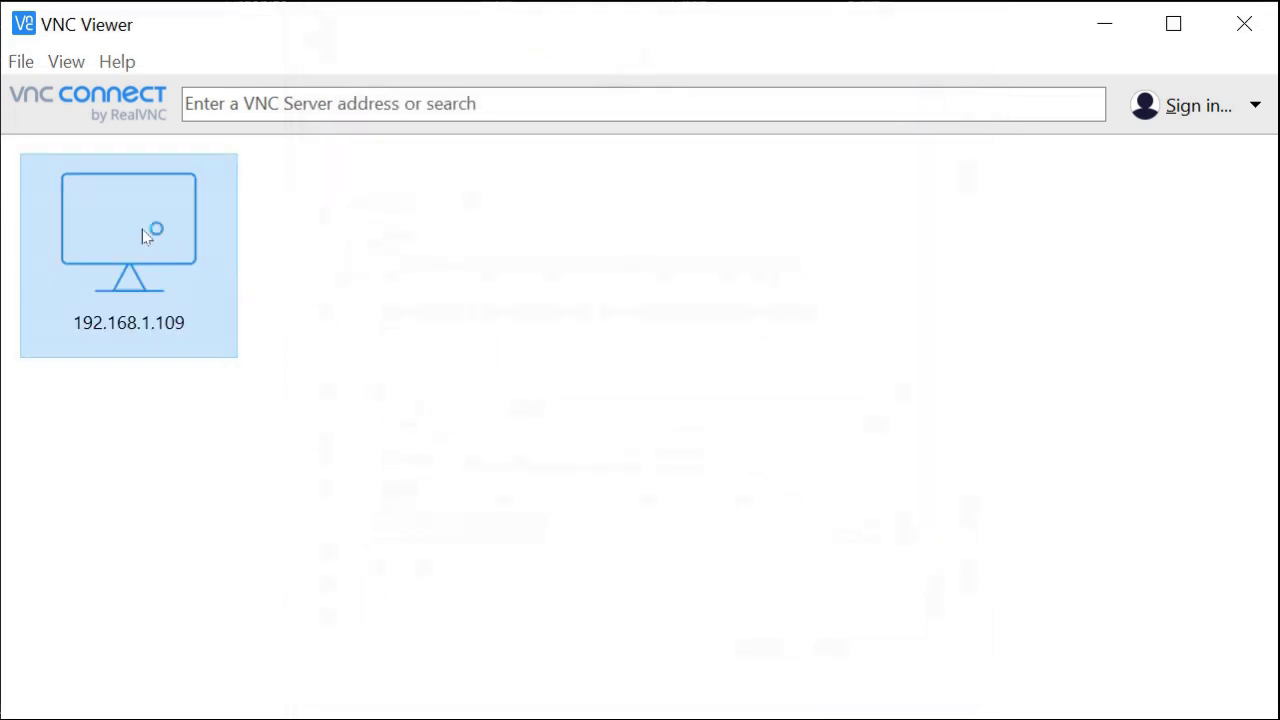
Step: Connect to 192.168.1.109 and log in with the Pi's username and password
double_click(194, 230)
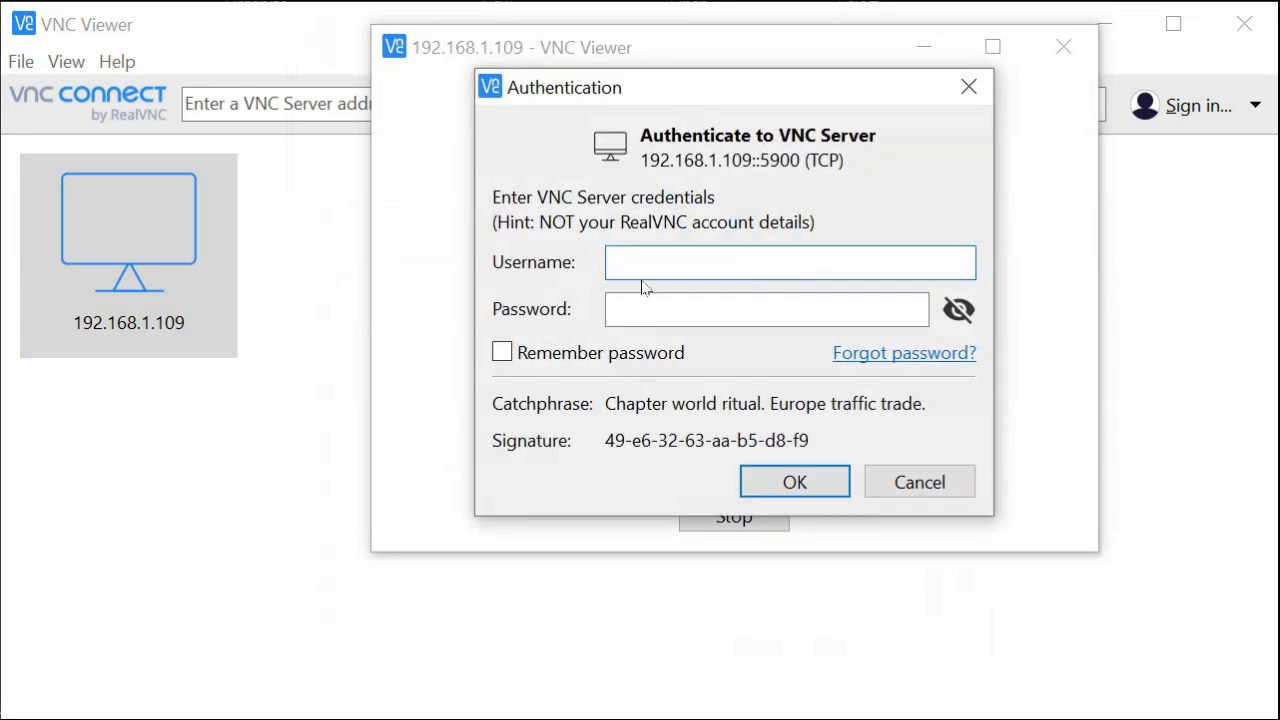
text(pi)
key(Tab)
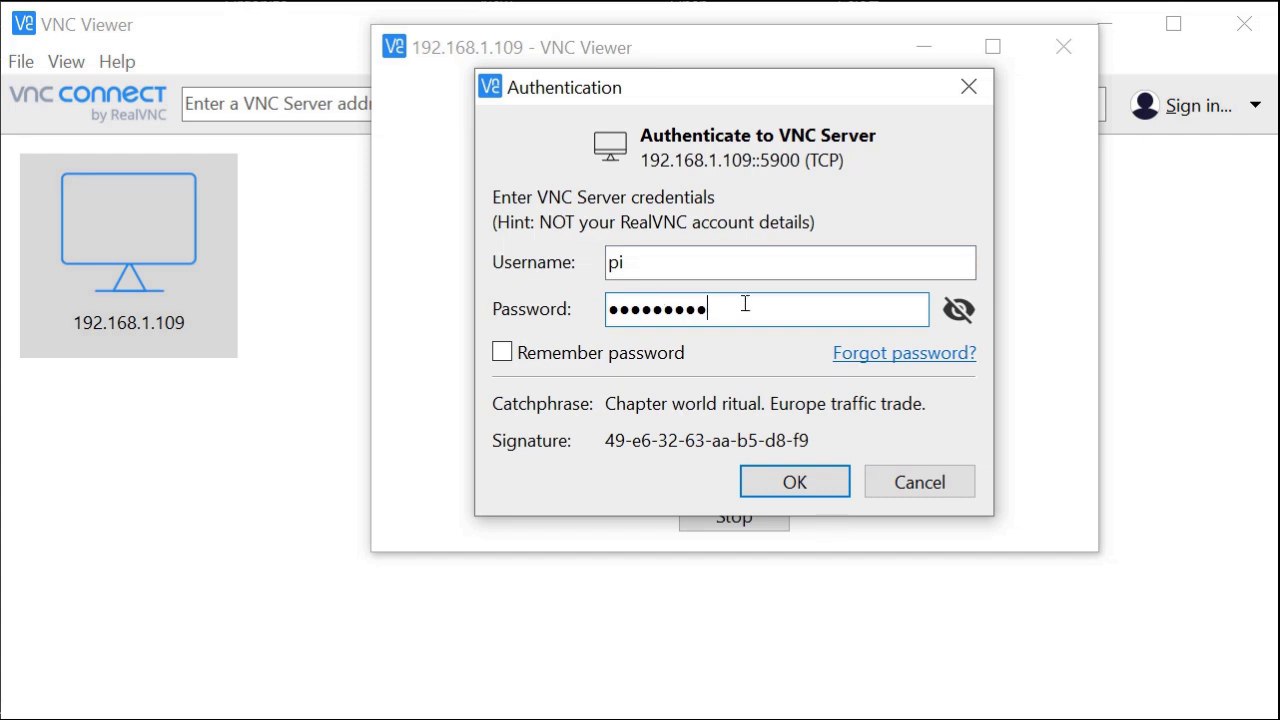
click(958, 310)
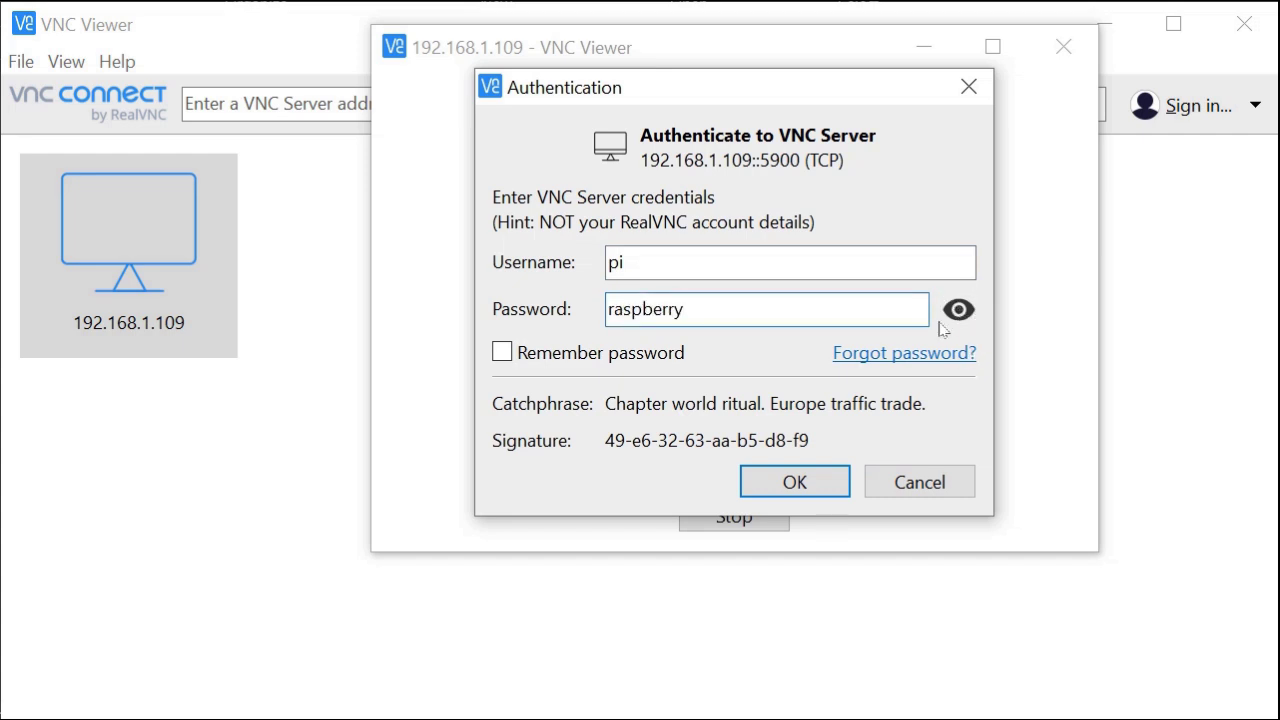
click(806, 478)
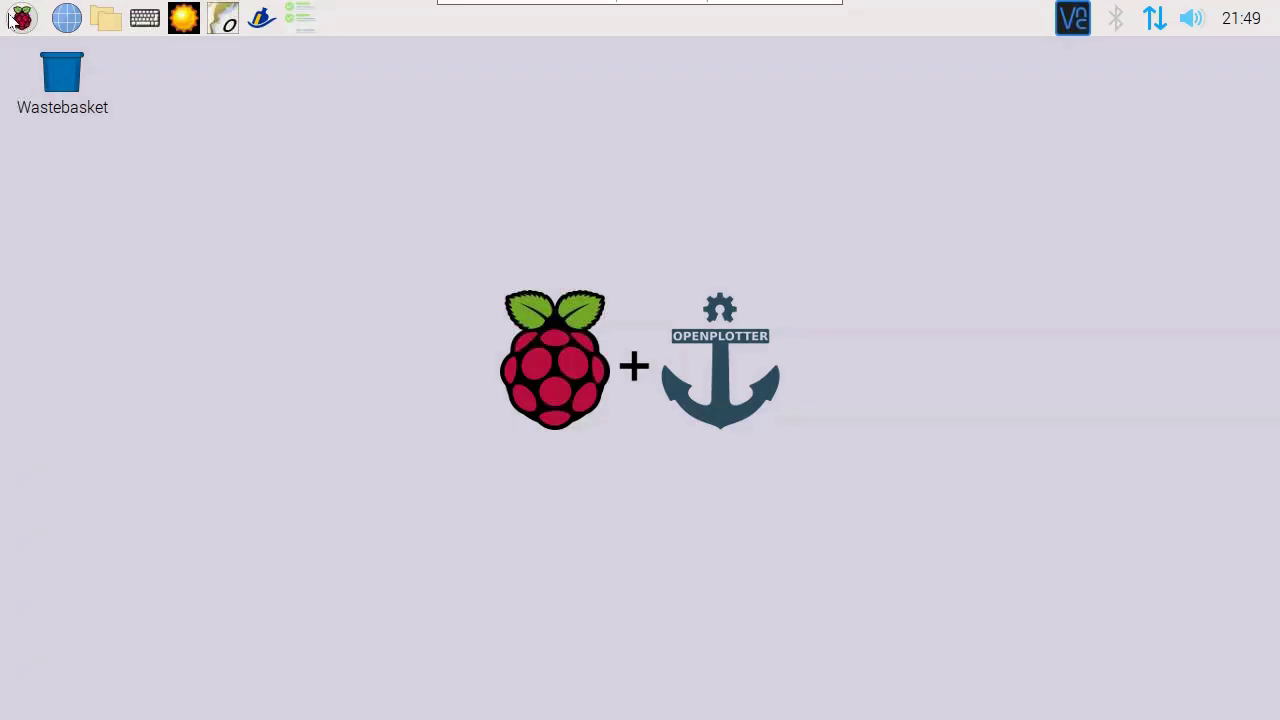
Step: Launch OpenCPN from the applications menu
click(20, 18)
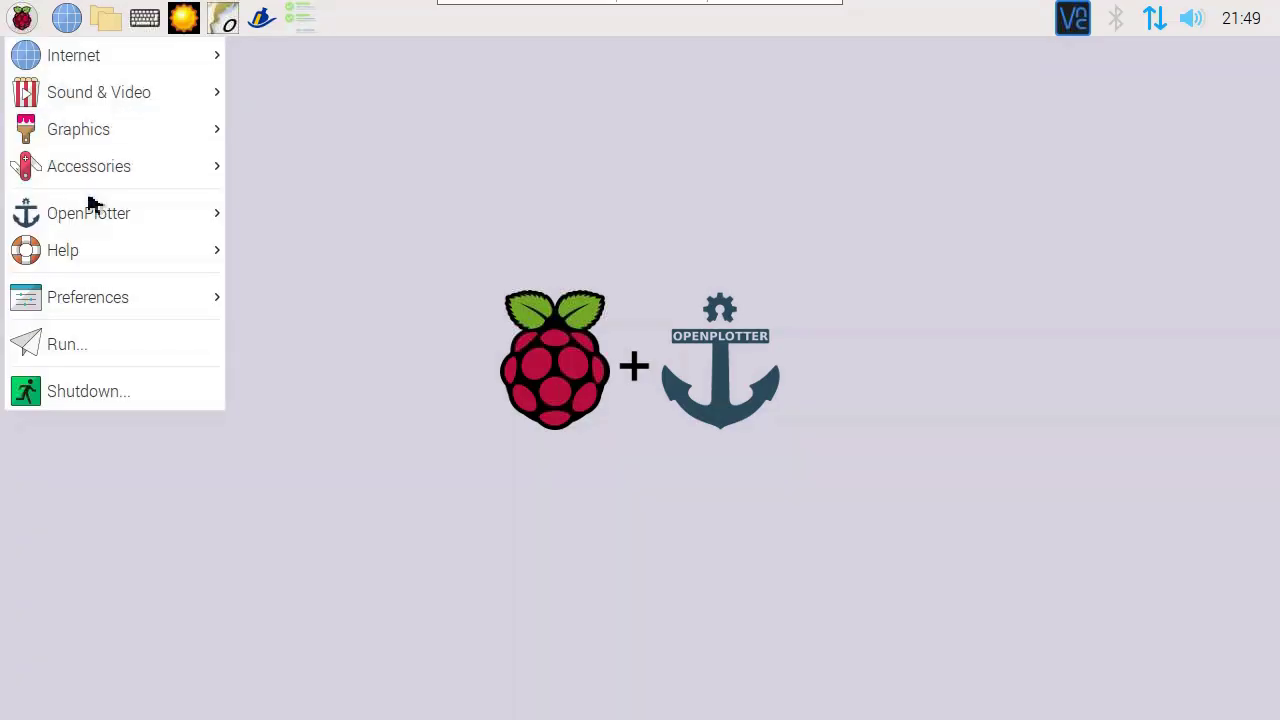
mouse_move(97, 220)
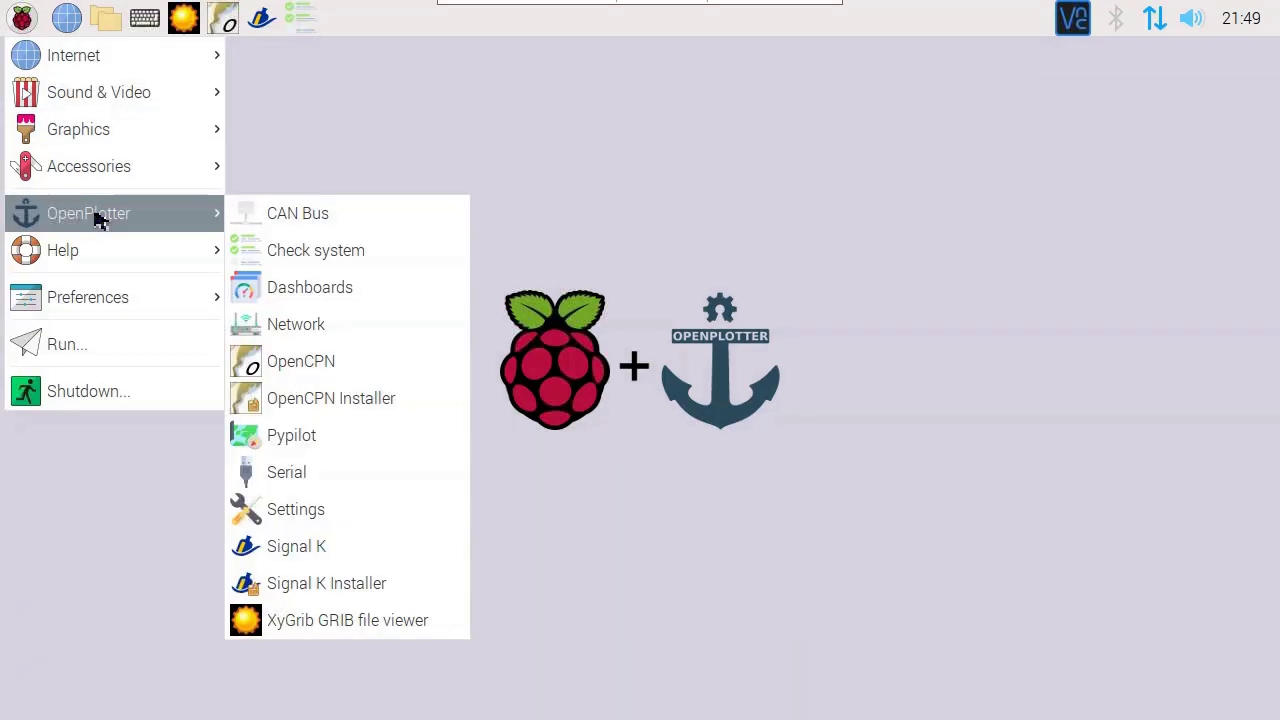
click(313, 368)
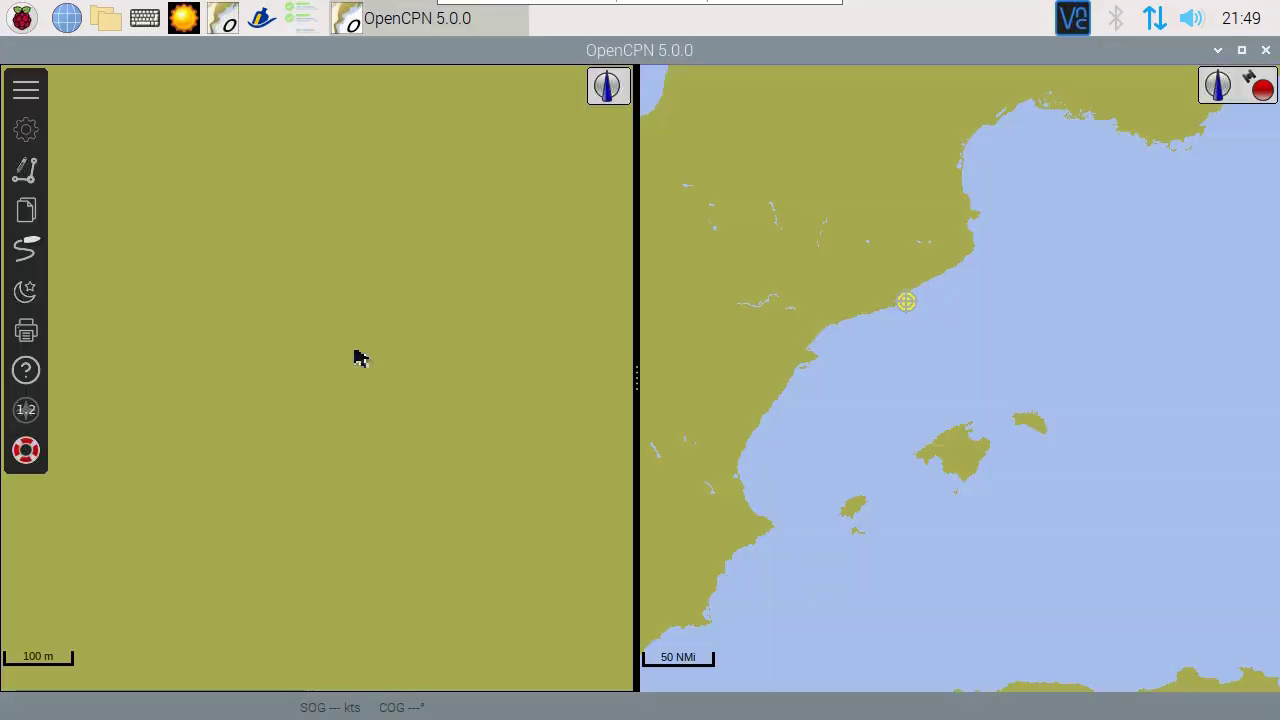
Step: In OpenCPN Options, set depth units to Meters and choose the single-pane canvas layout
click(40, 138)
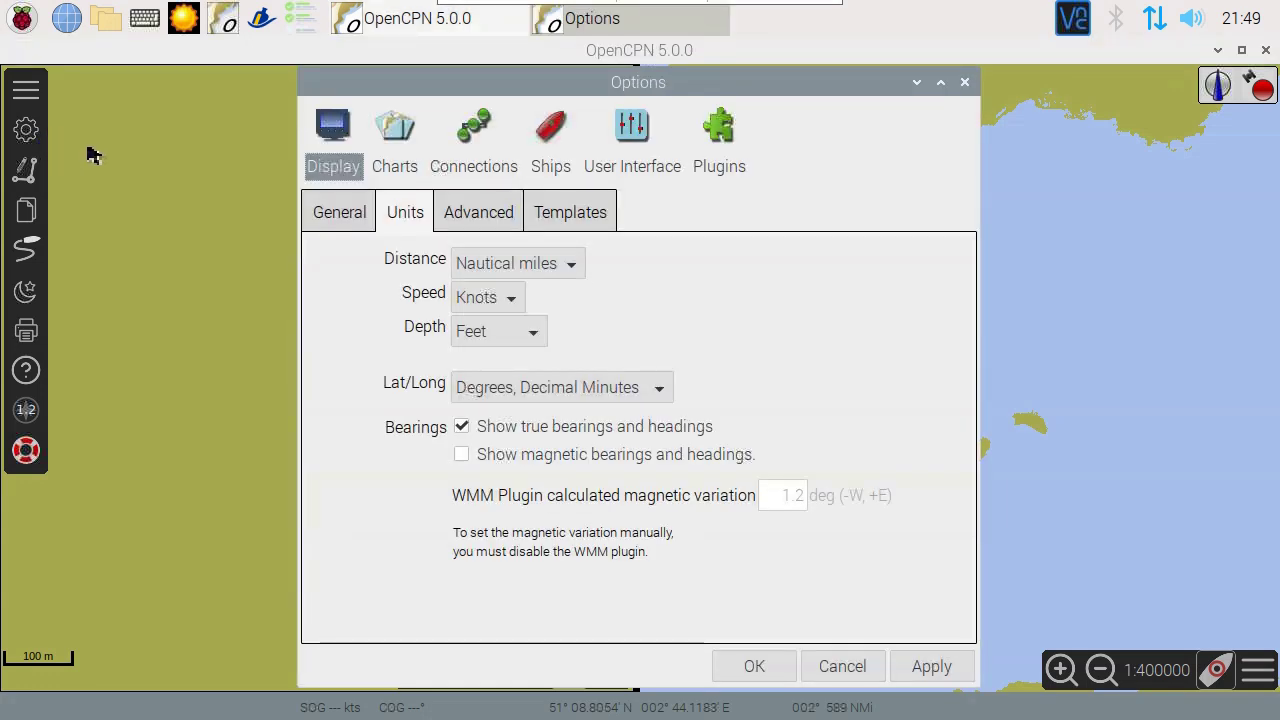
click(495, 331)
click(484, 362)
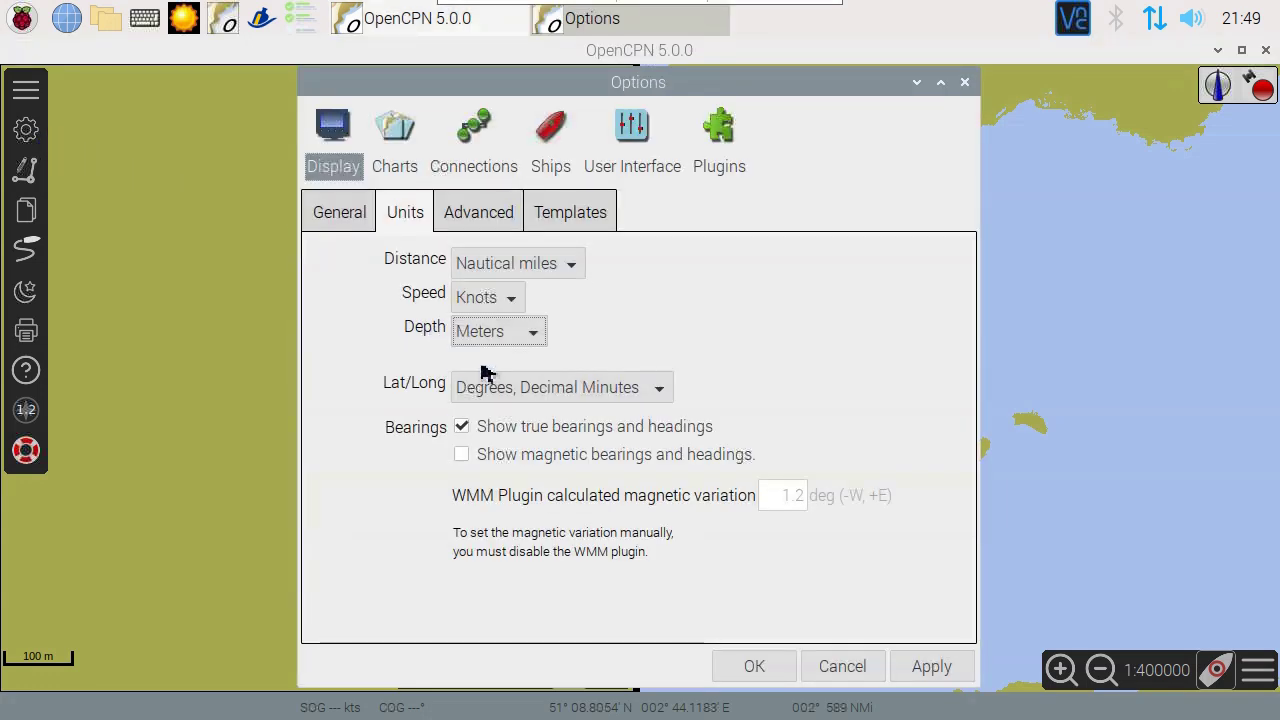
click(323, 220)
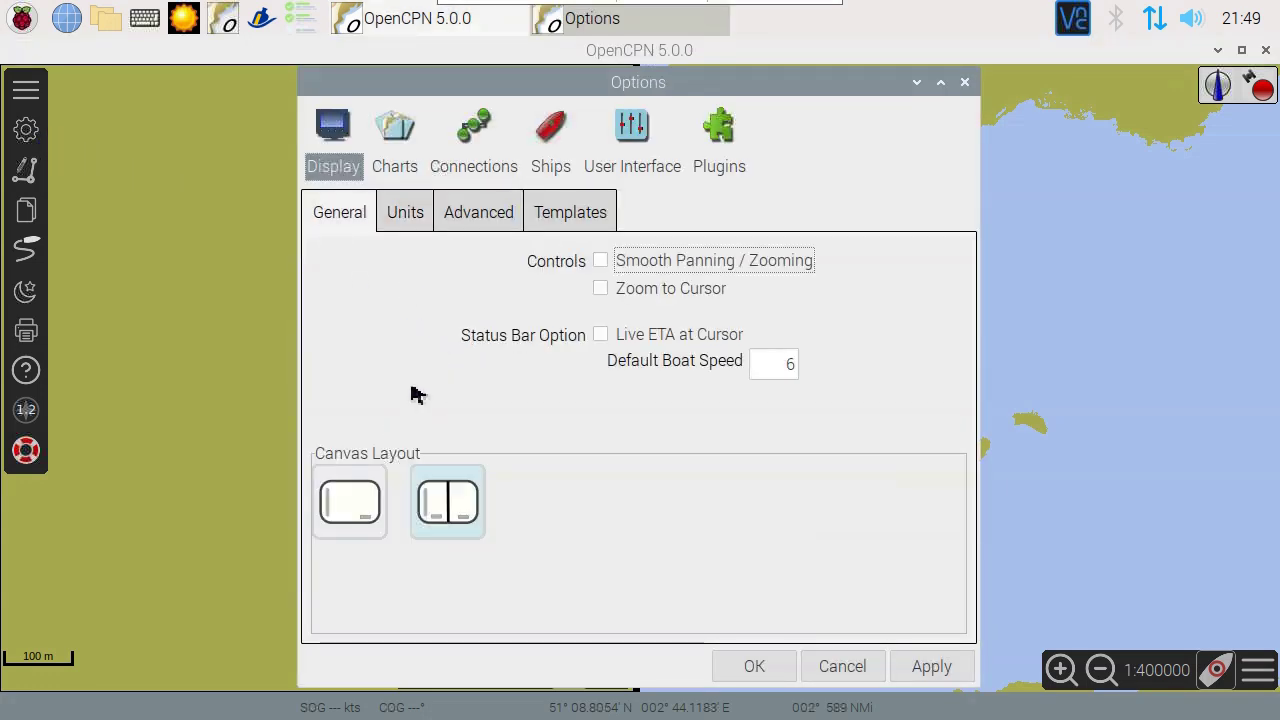
click(371, 510)
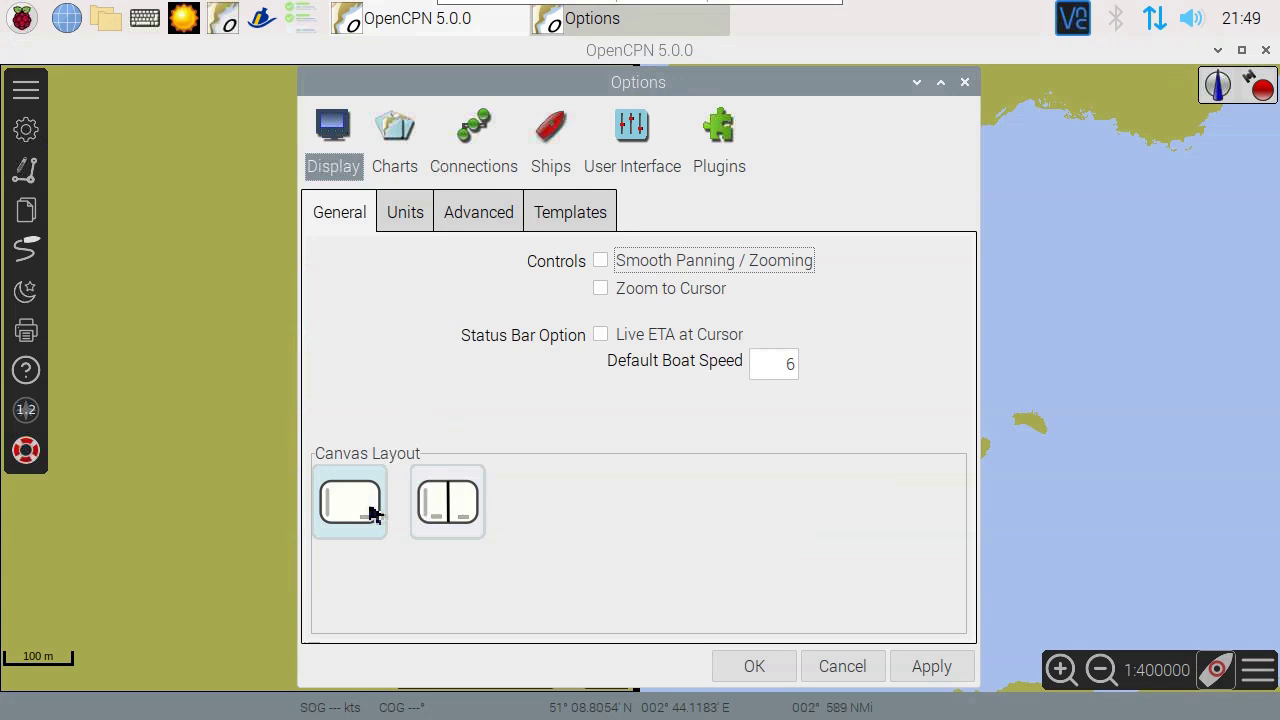
click(412, 160)
Step: Add the All GSHHG basemaps catalog, update it, and download the full-resolution coastal polygons chart
click(846, 226)
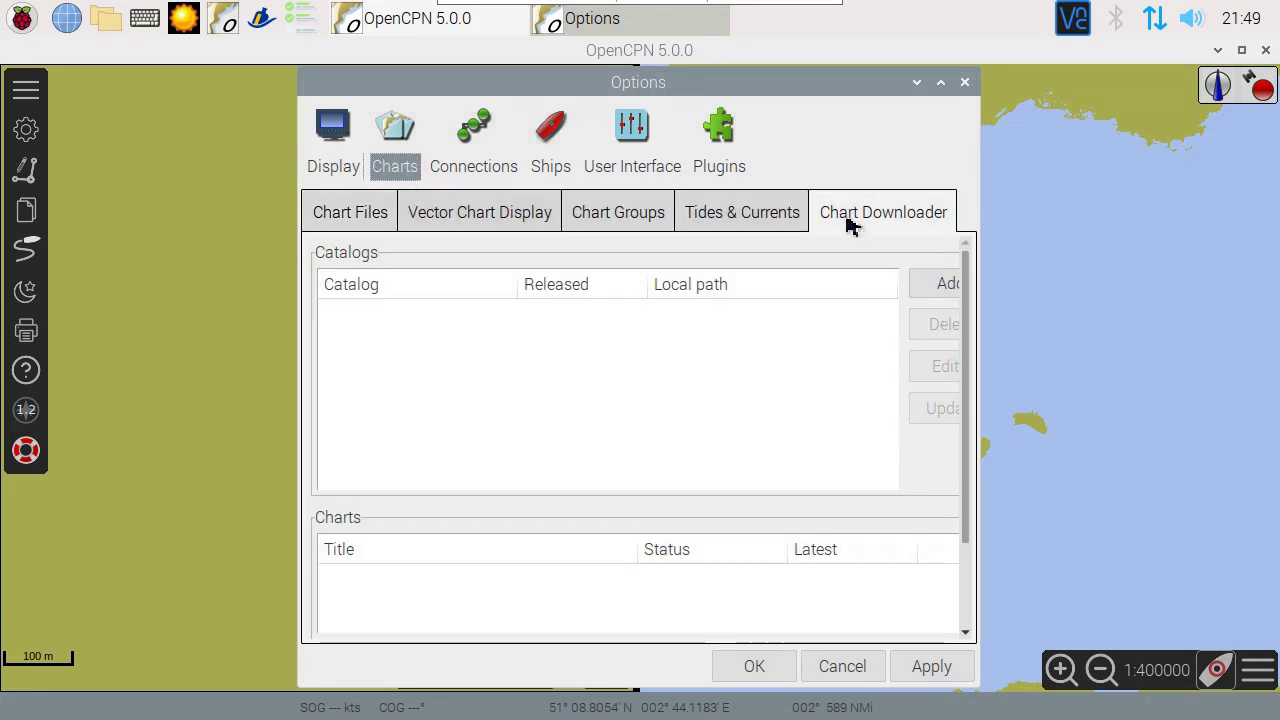
drag(988, 242, 1144, 240)
click(1090, 286)
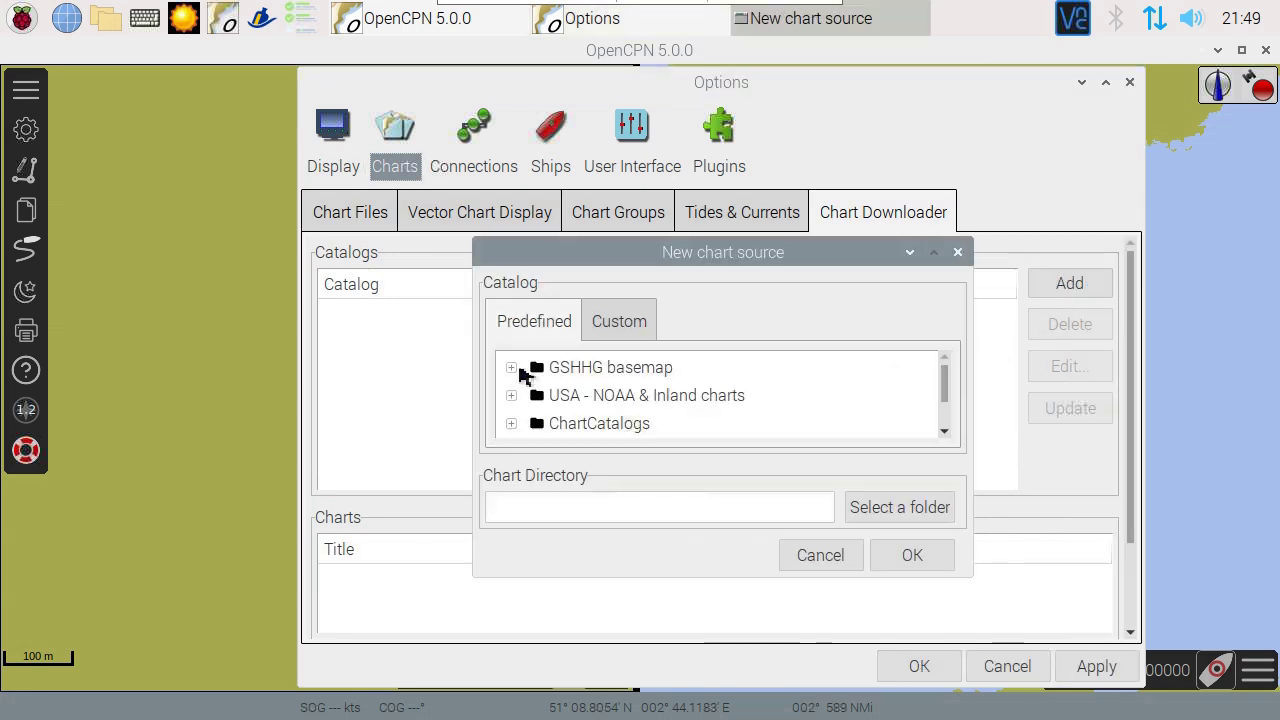
click(513, 369)
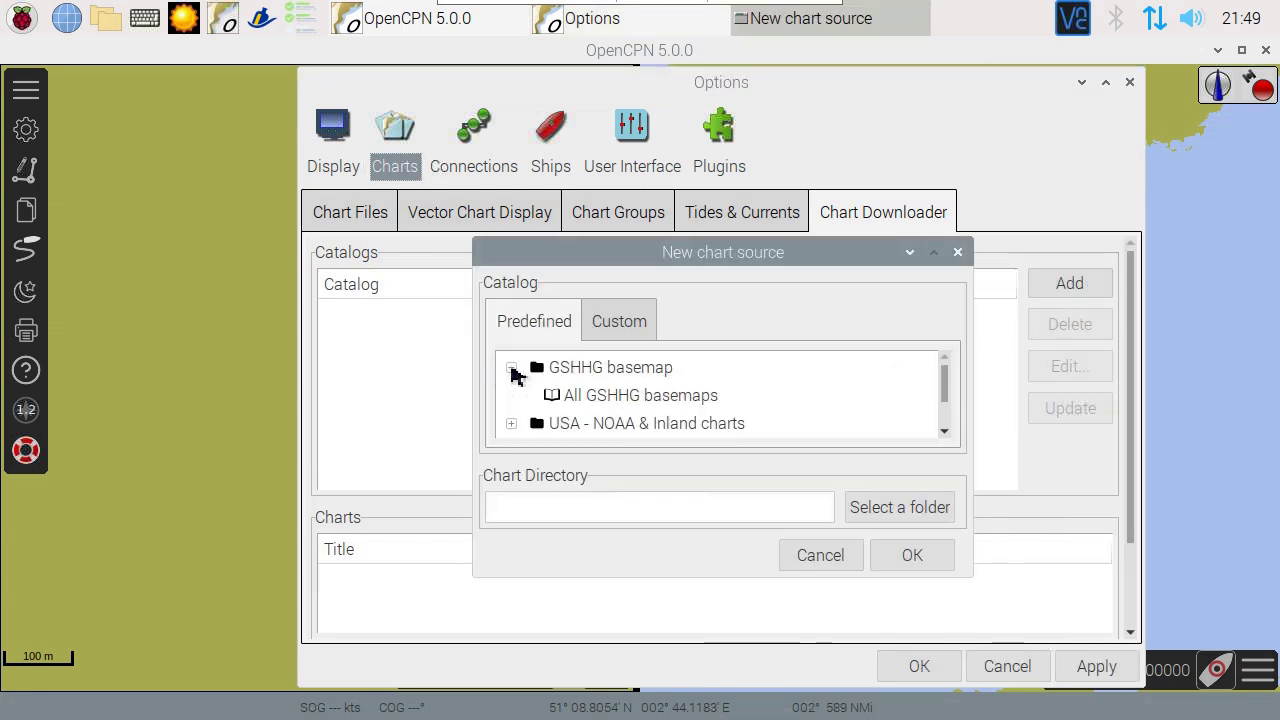
click(588, 403)
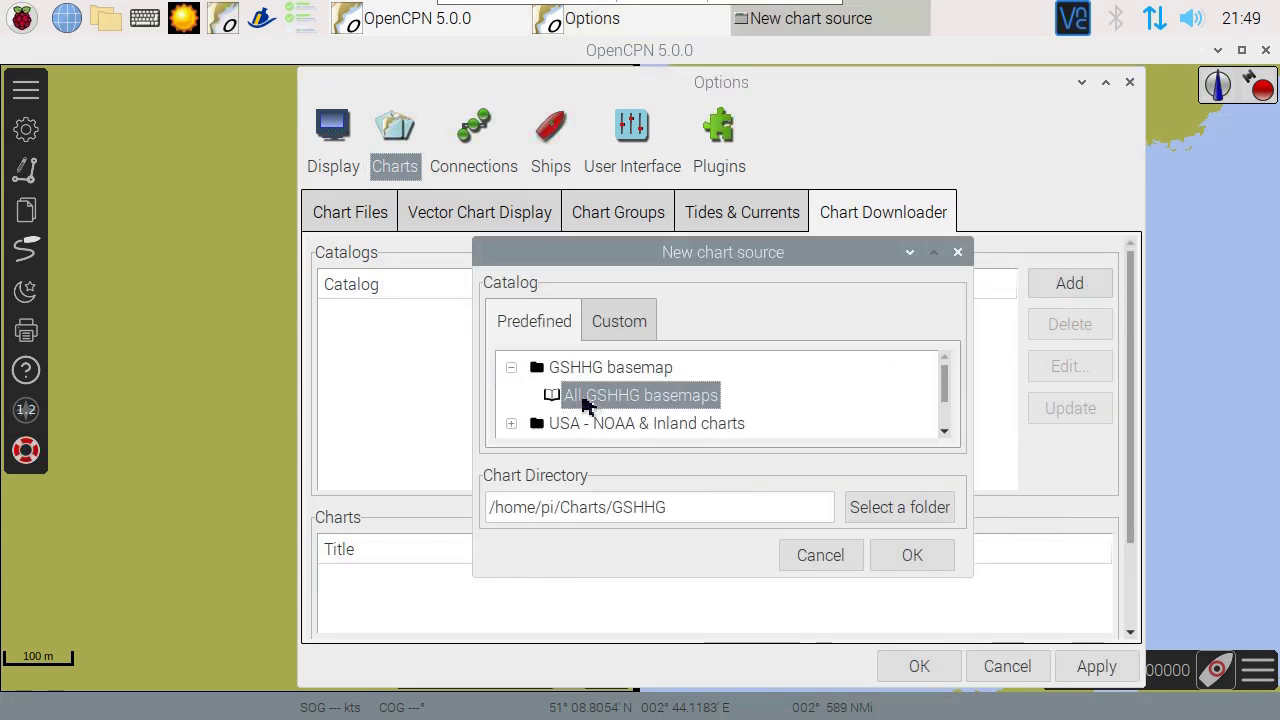
click(903, 556)
click(1060, 416)
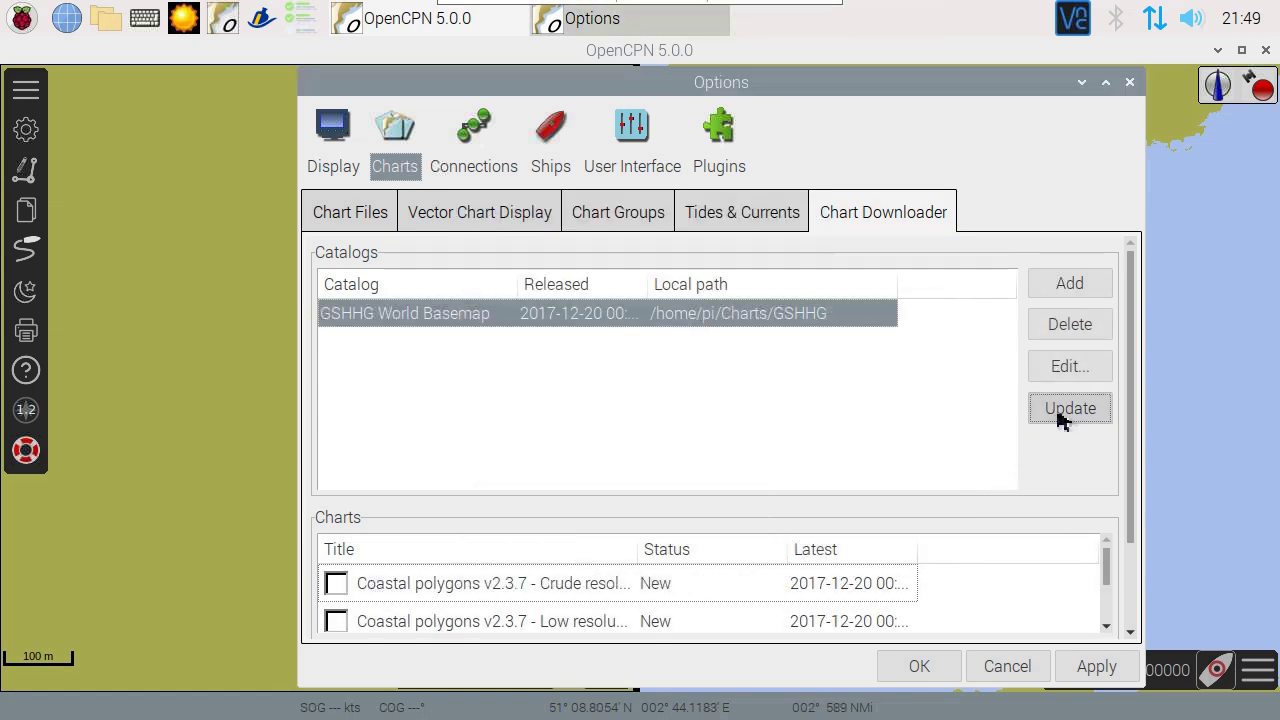
drag(1137, 391, 1108, 514)
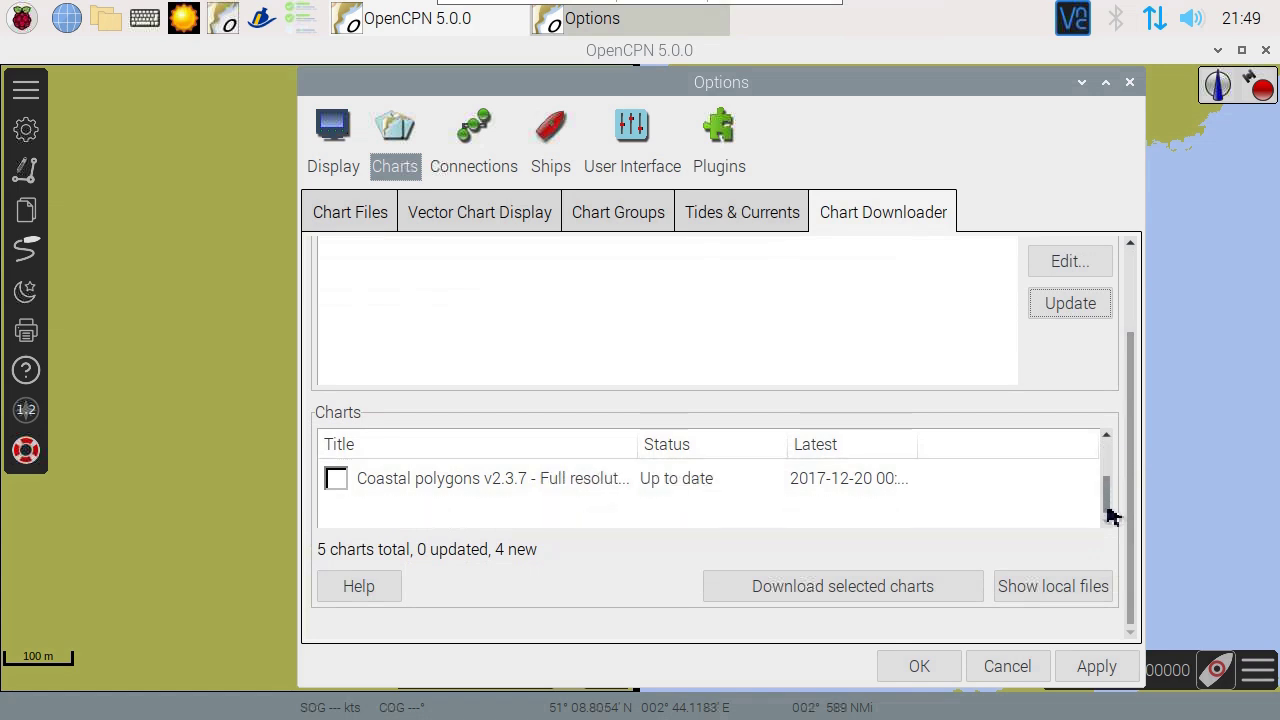
click(336, 480)
click(736, 598)
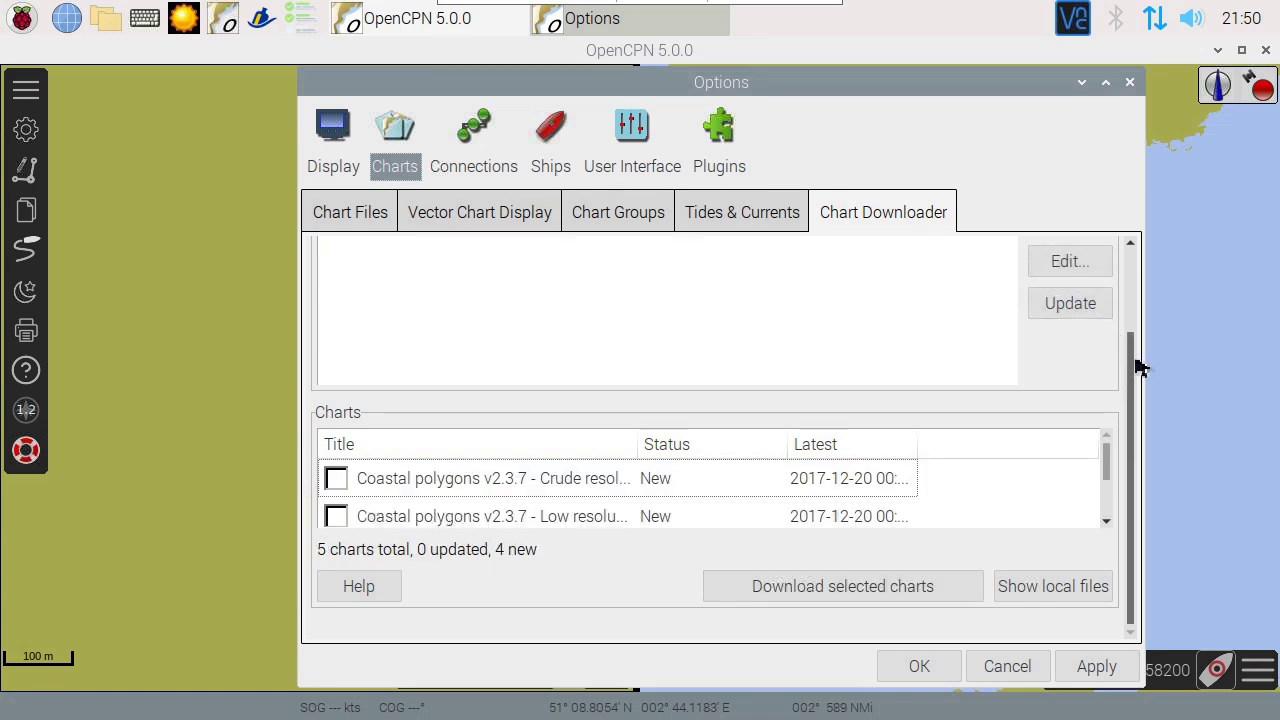
Step: Add the Belgium Inland ENC Charts catalog, update it, and download the iENC Vlaandern chart
drag(1134, 363, 1140, 250)
click(1066, 290)
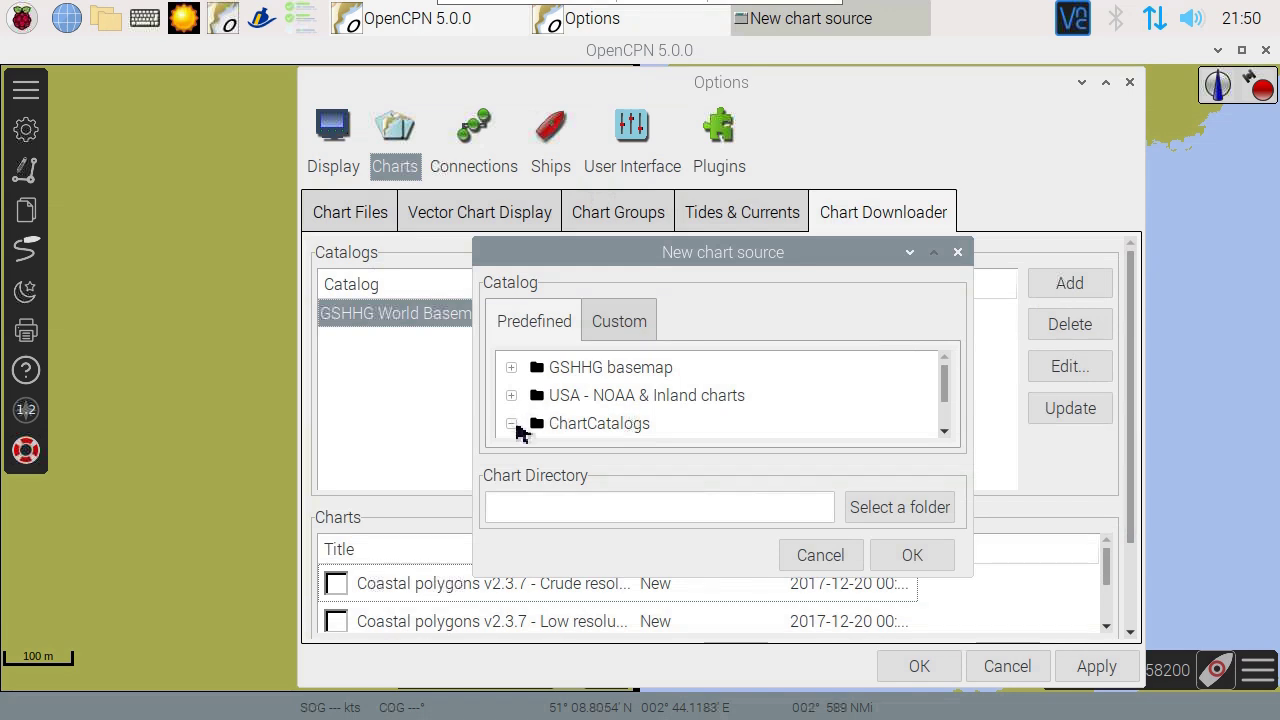
mouse_move(949, 386)
mouse_down()
mouse_move(952, 397)
mouse_move(952, 386)
mouse_up()
click(944, 431)
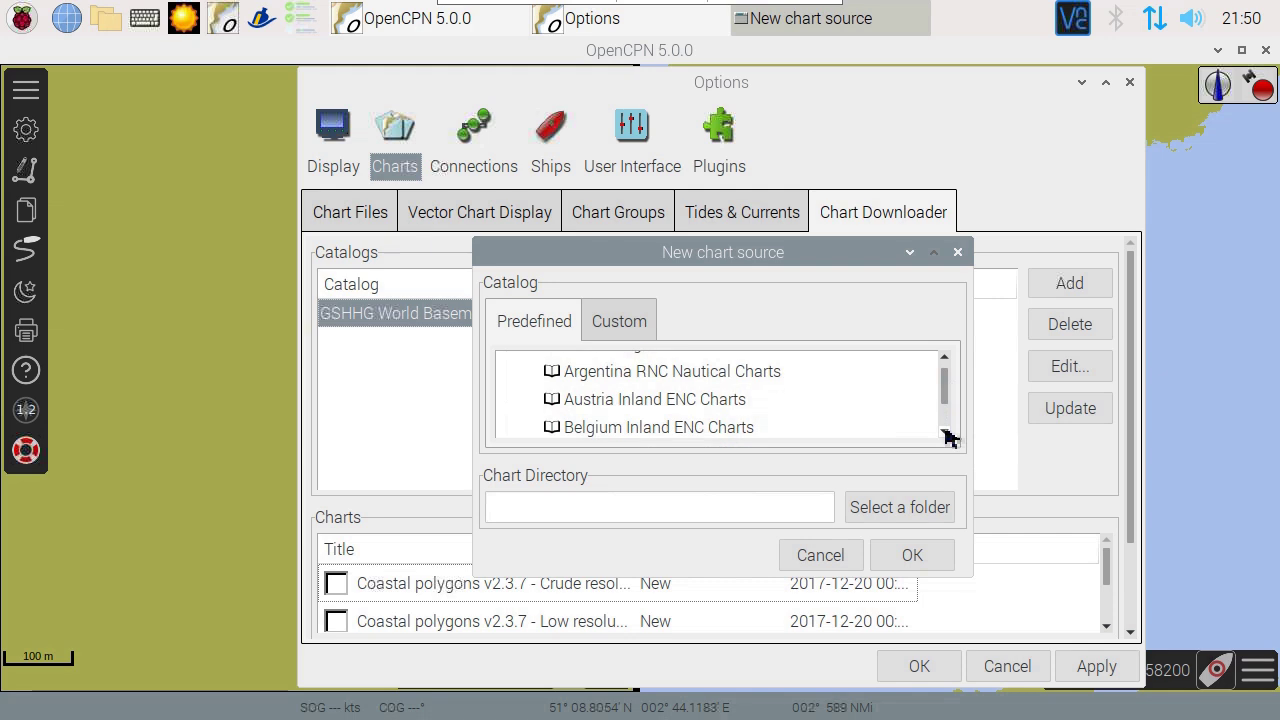
click(727, 432)
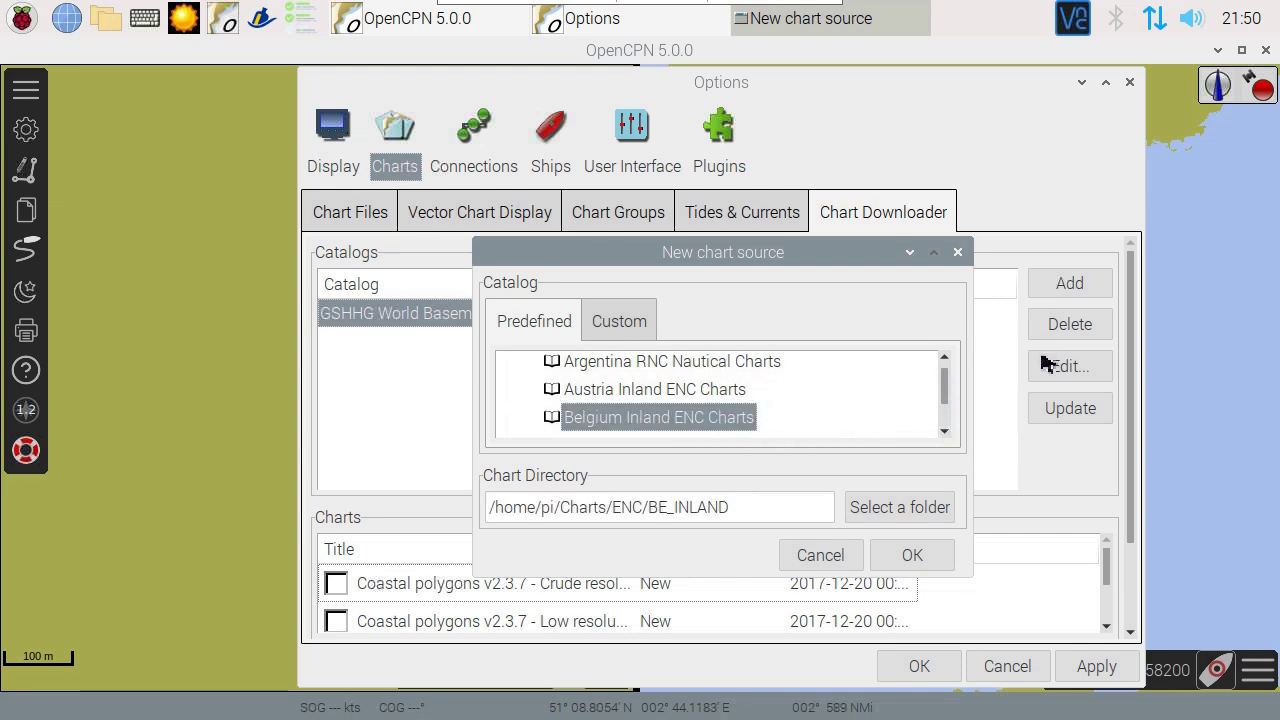
click(880, 555)
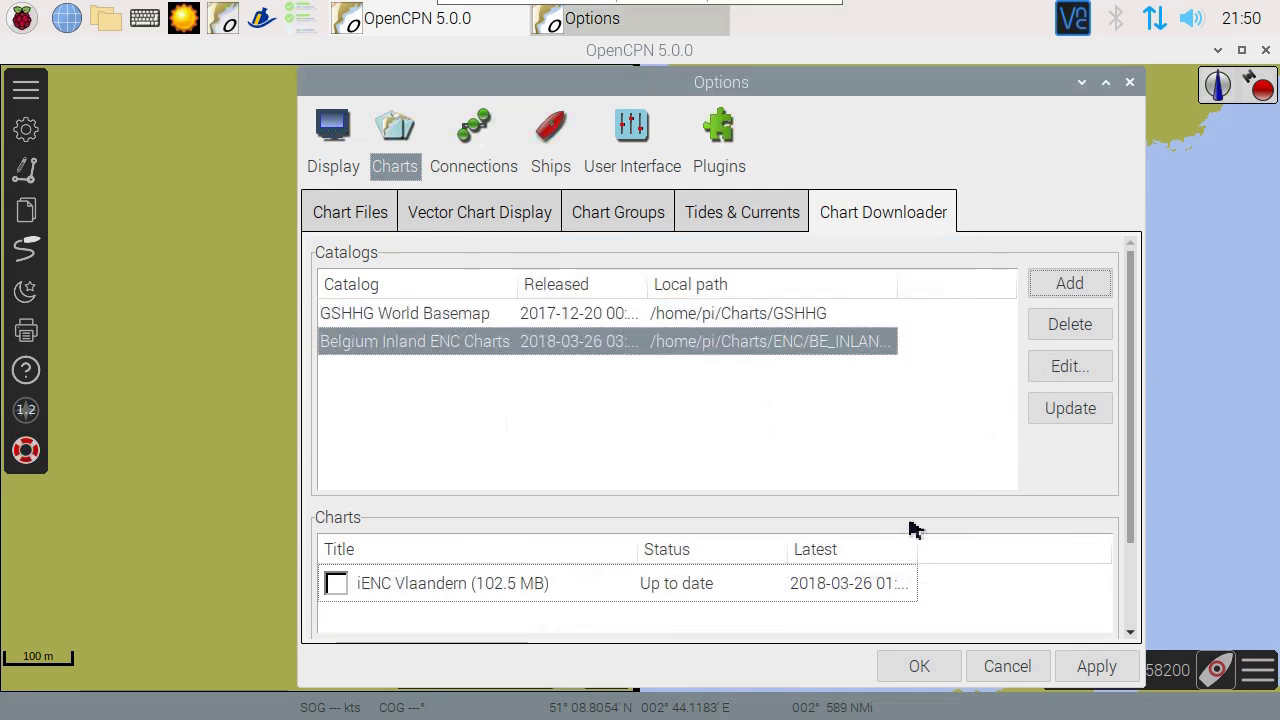
click(1058, 412)
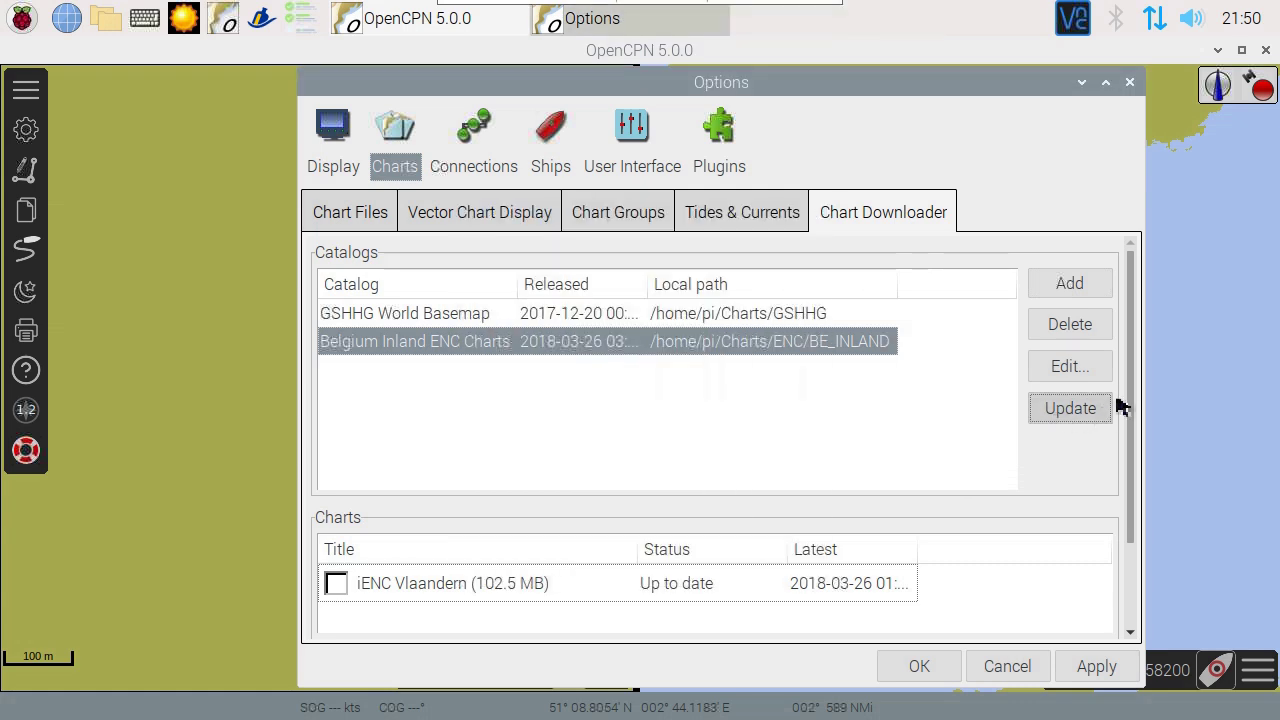
drag(1132, 403, 1100, 492)
click(336, 478)
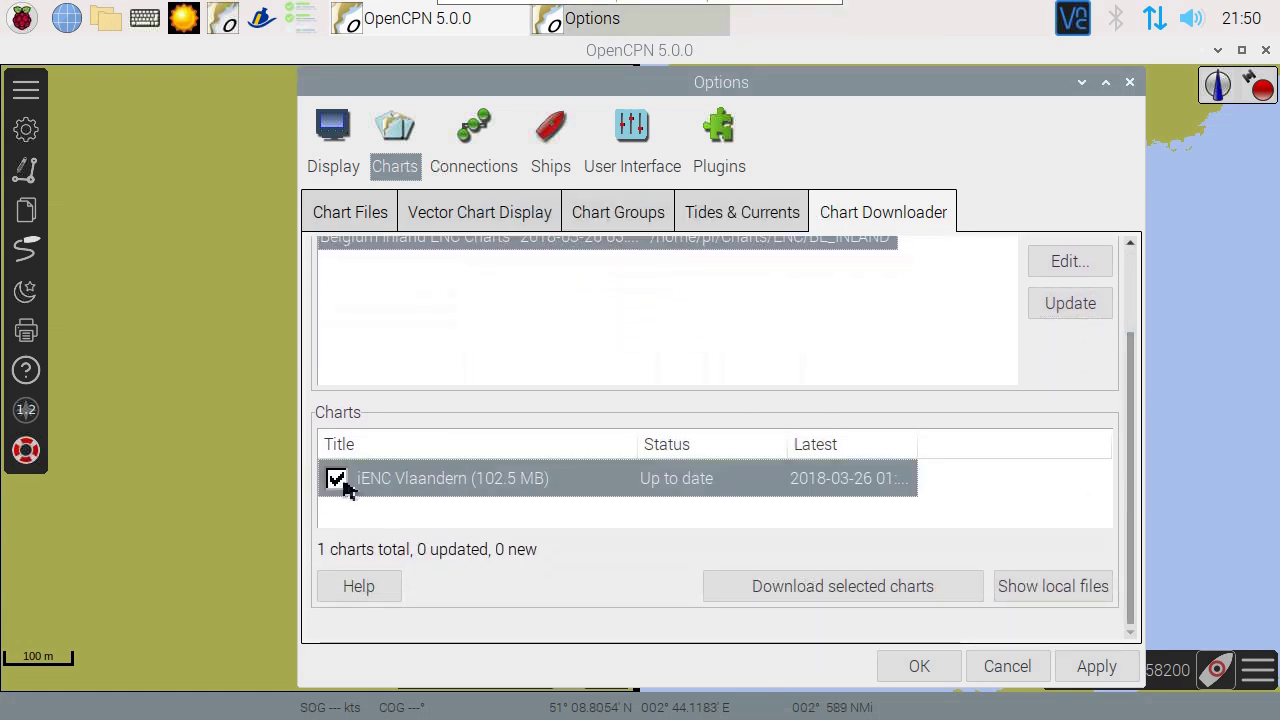
click(800, 591)
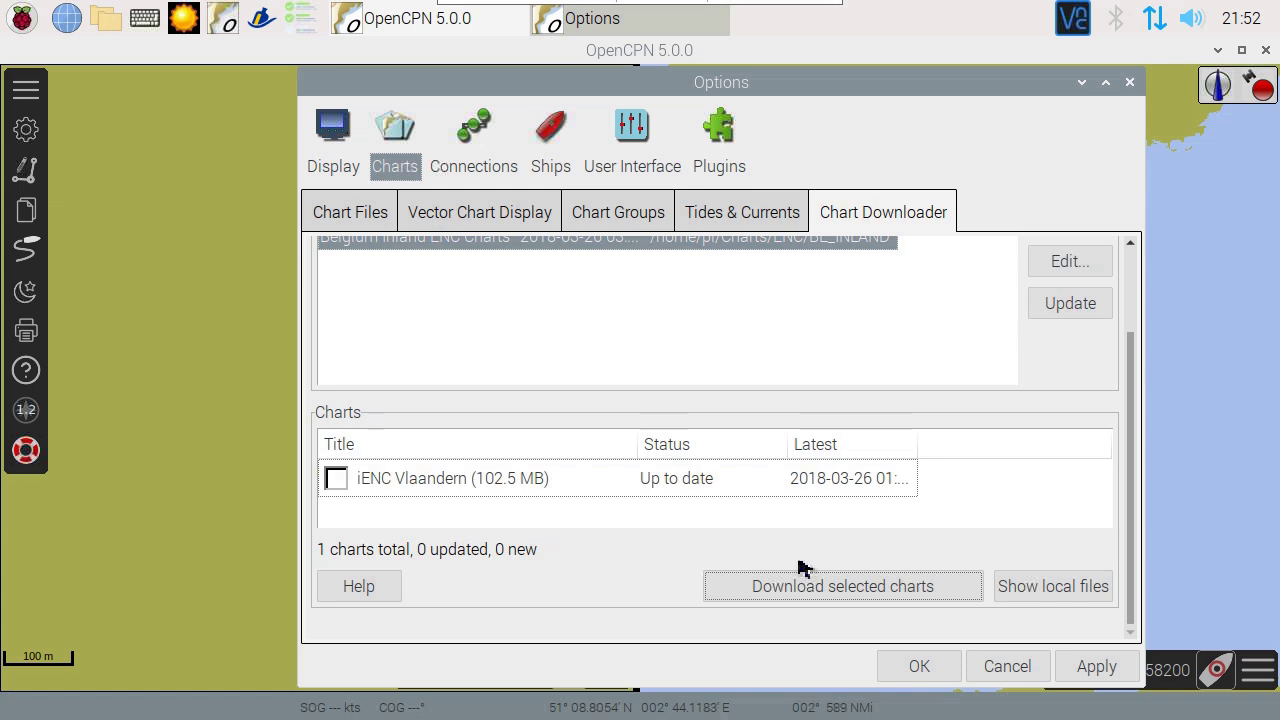
Step: Check the GSHHG and BE_INLAND directories under Chart Files and accept the Options with OK
click(372, 224)
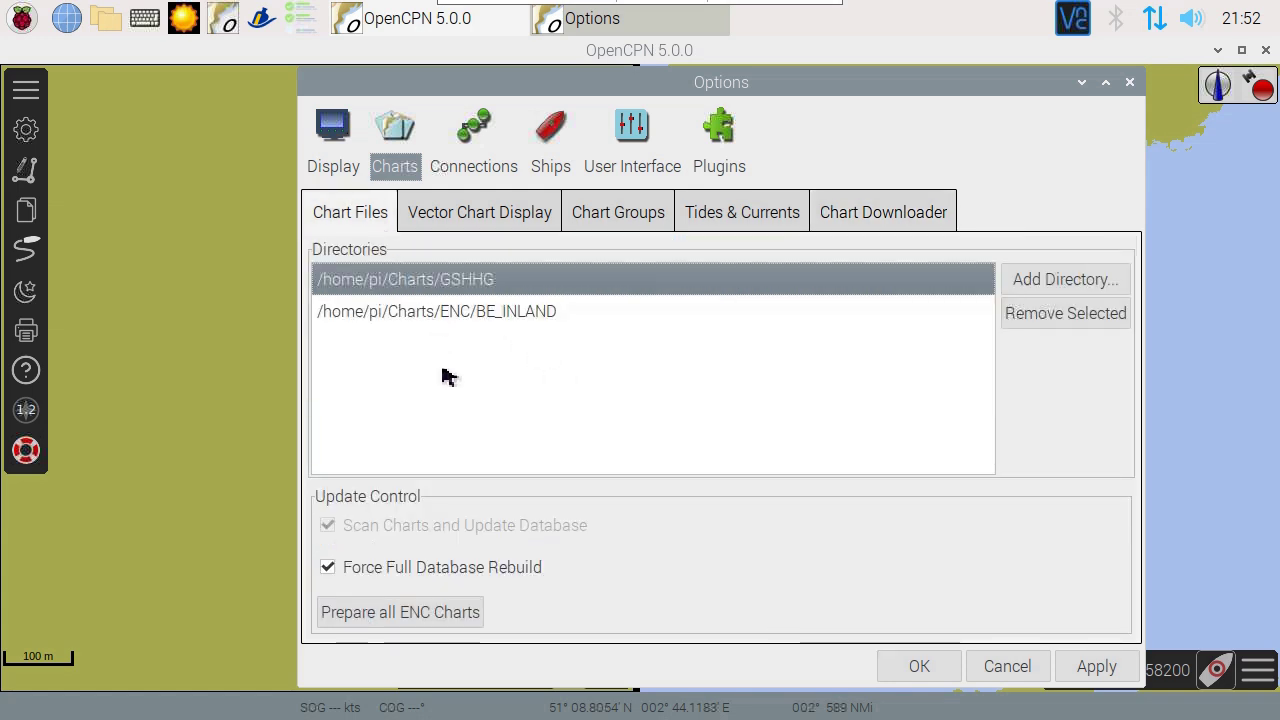
click(910, 676)
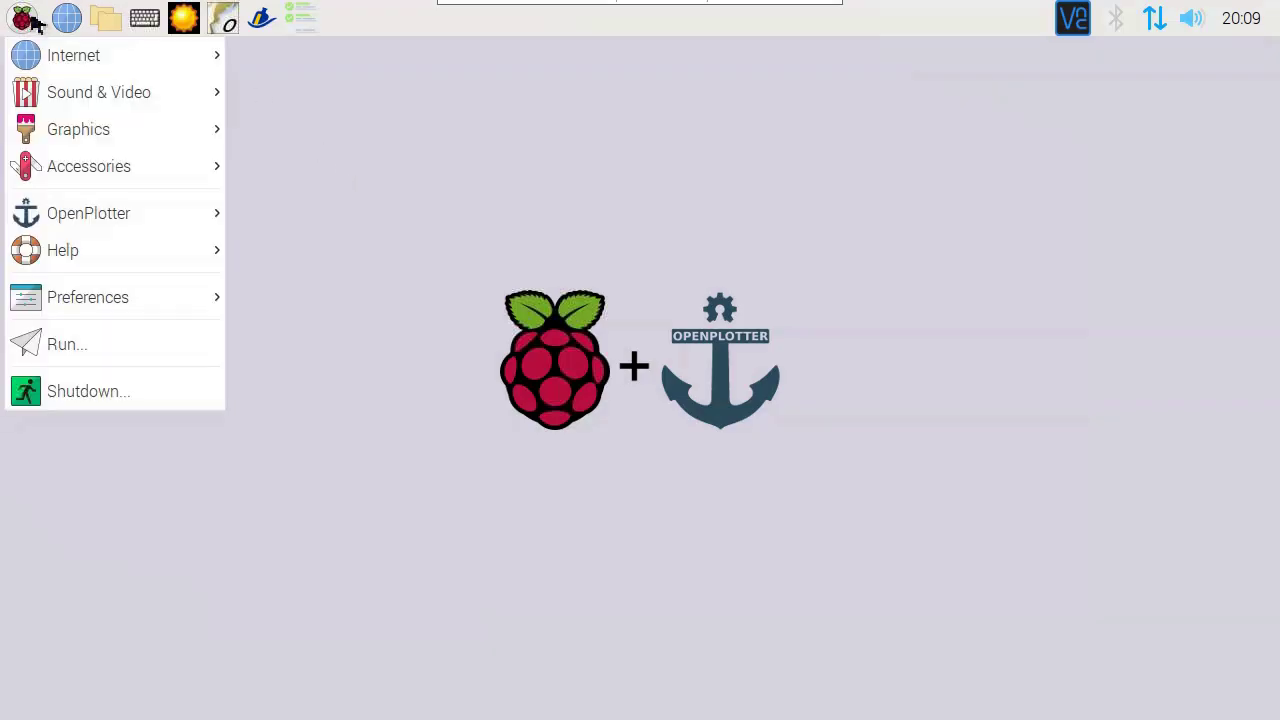
Step: In OpenPlotter Serial, rescan and alias the ttyACM0 device as gnss with NMEA 0183 data
mouse_move(118, 225)
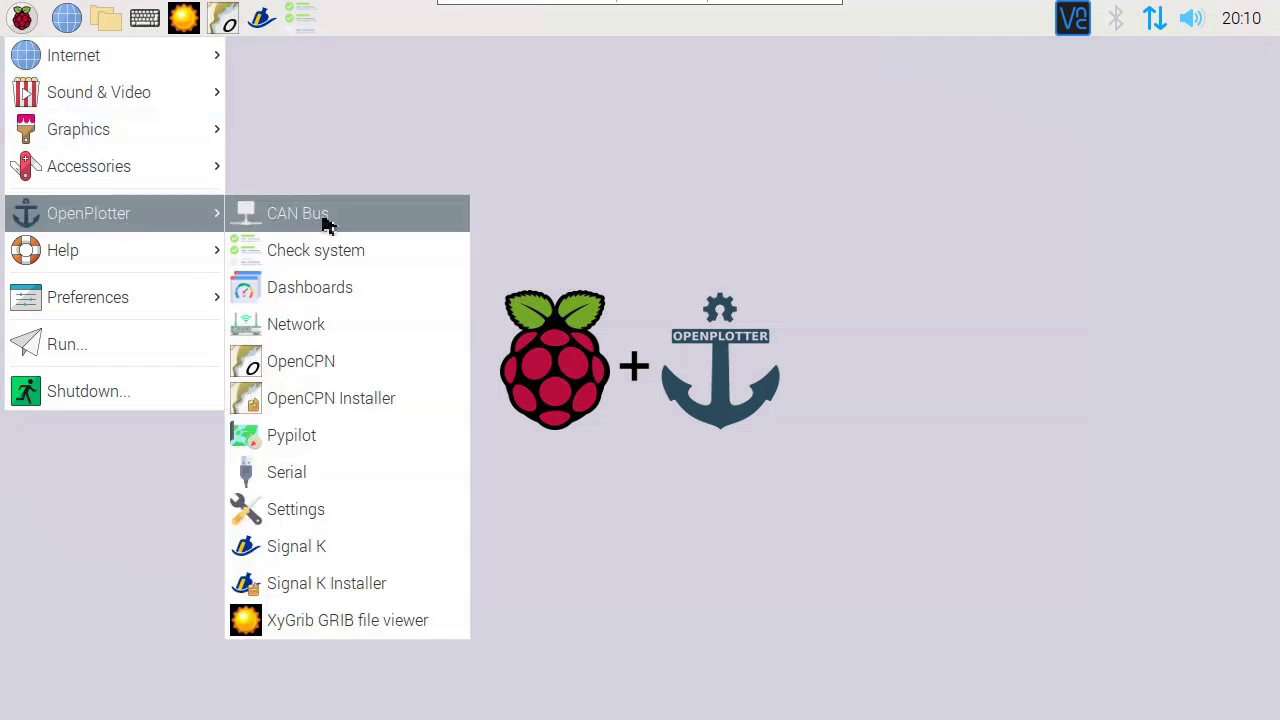
click(343, 487)
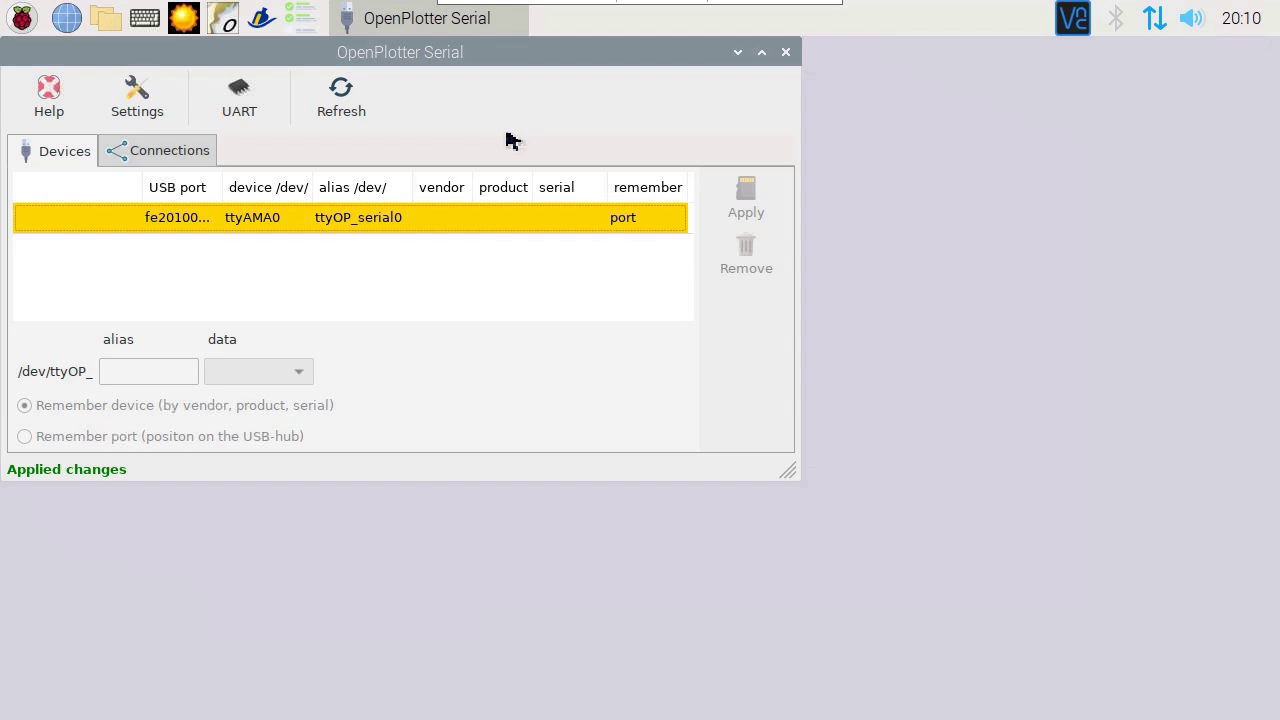
click(341, 98)
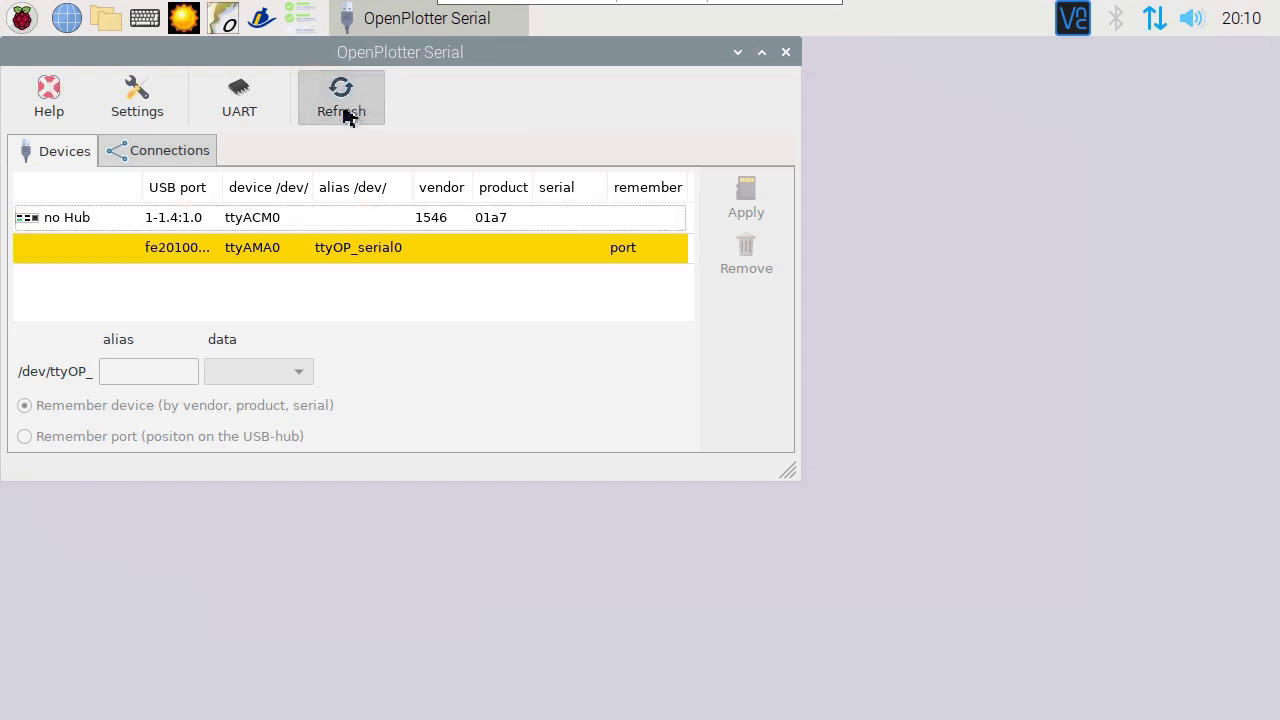
click(160, 226)
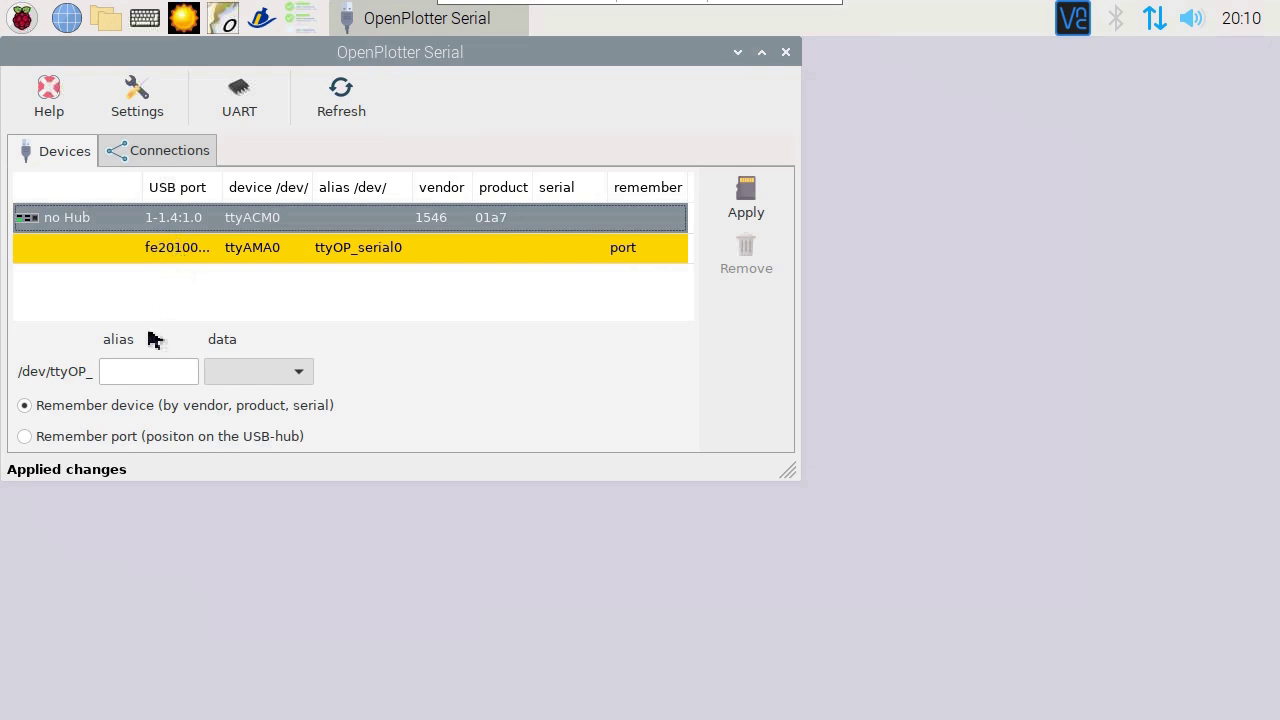
click(134, 376)
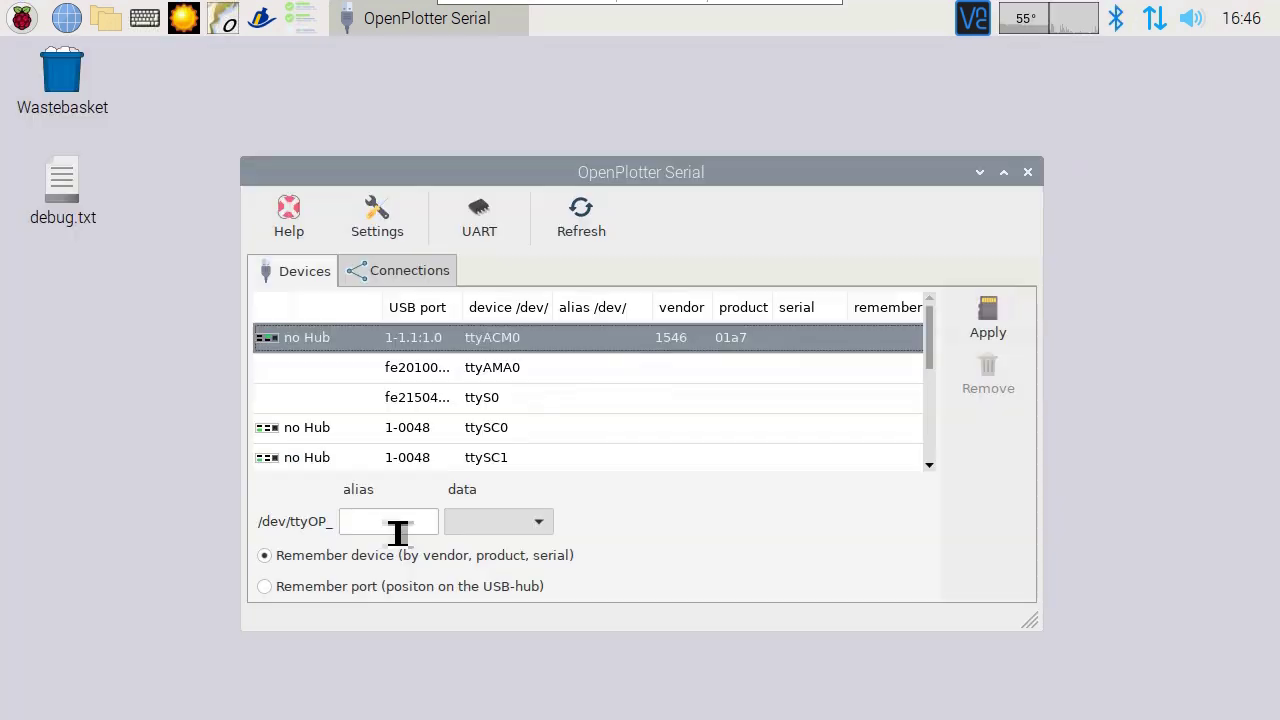
click(398, 525)
text(gnss)
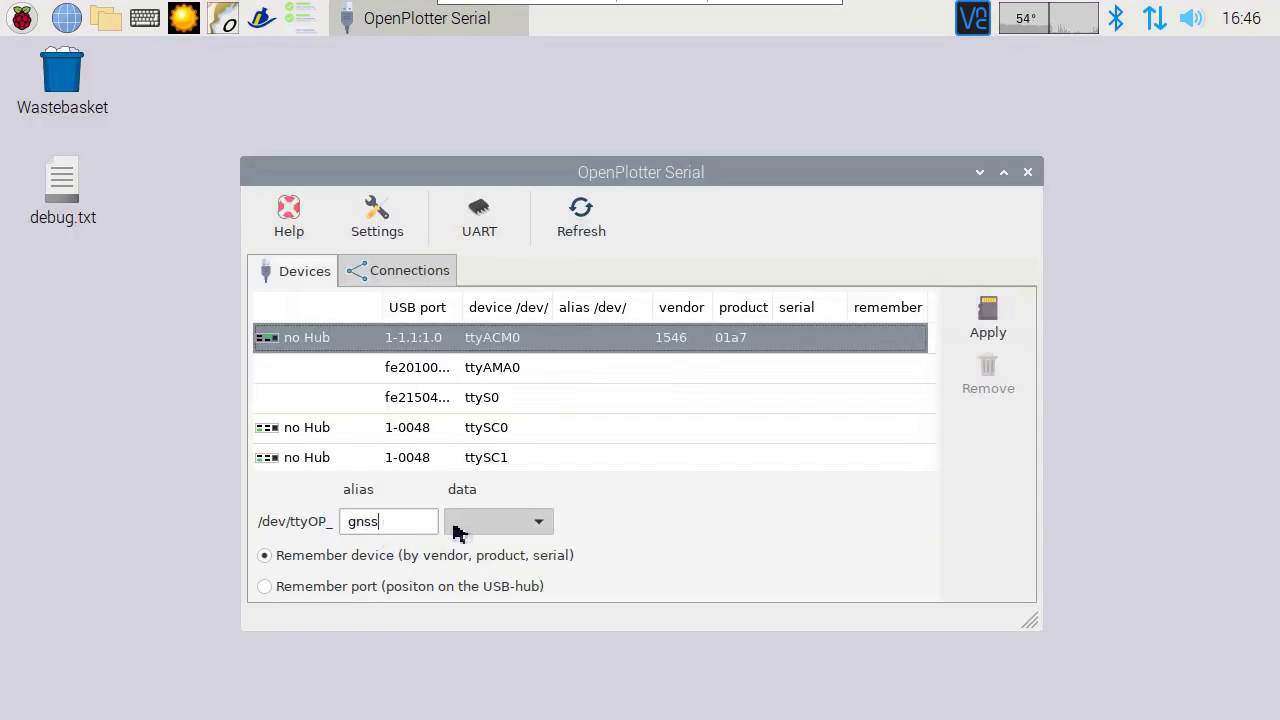
click(462, 531)
key(Escape)
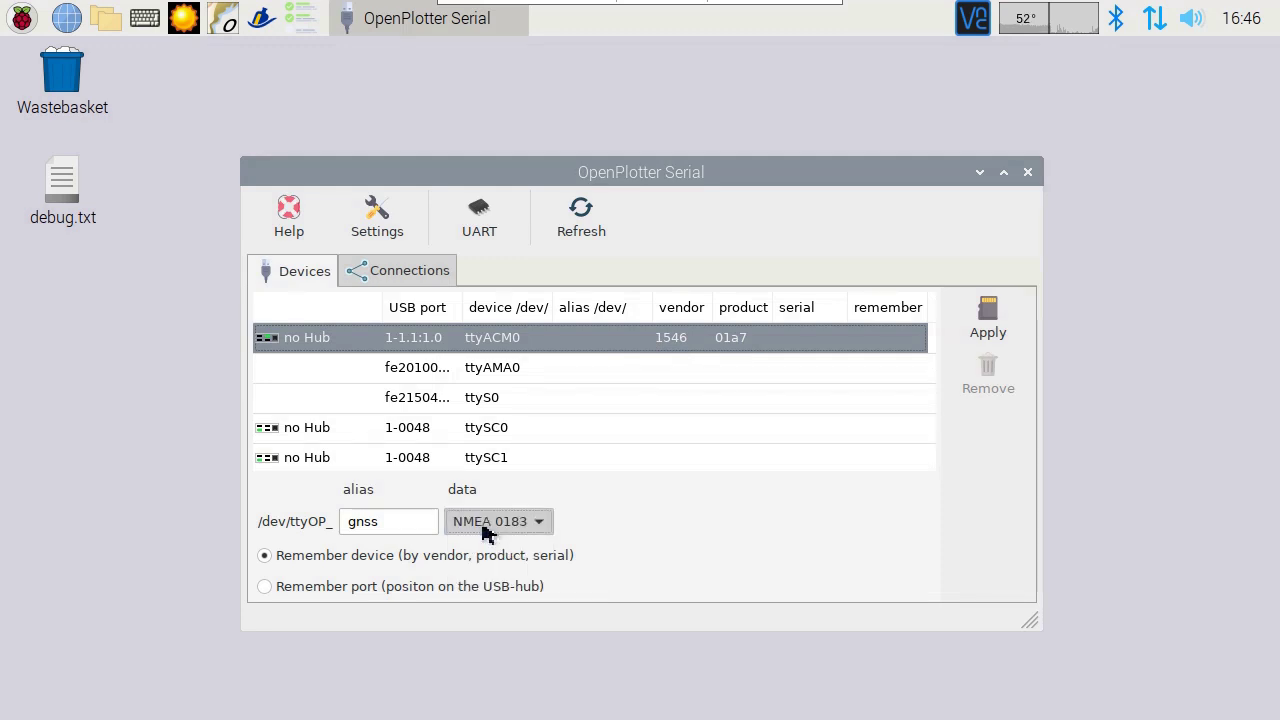
click(988, 322)
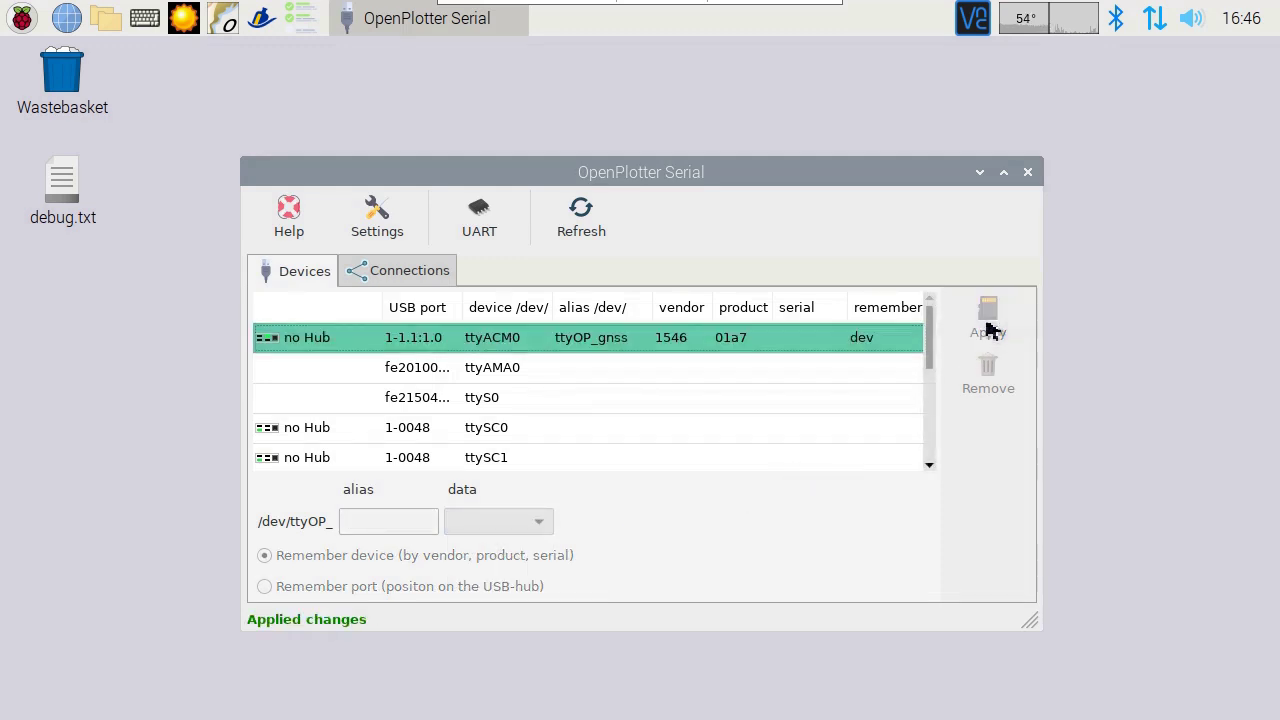
Step: Add the ttyOP_gnss connection to Signal K automatically with AUTO
click(409, 272)
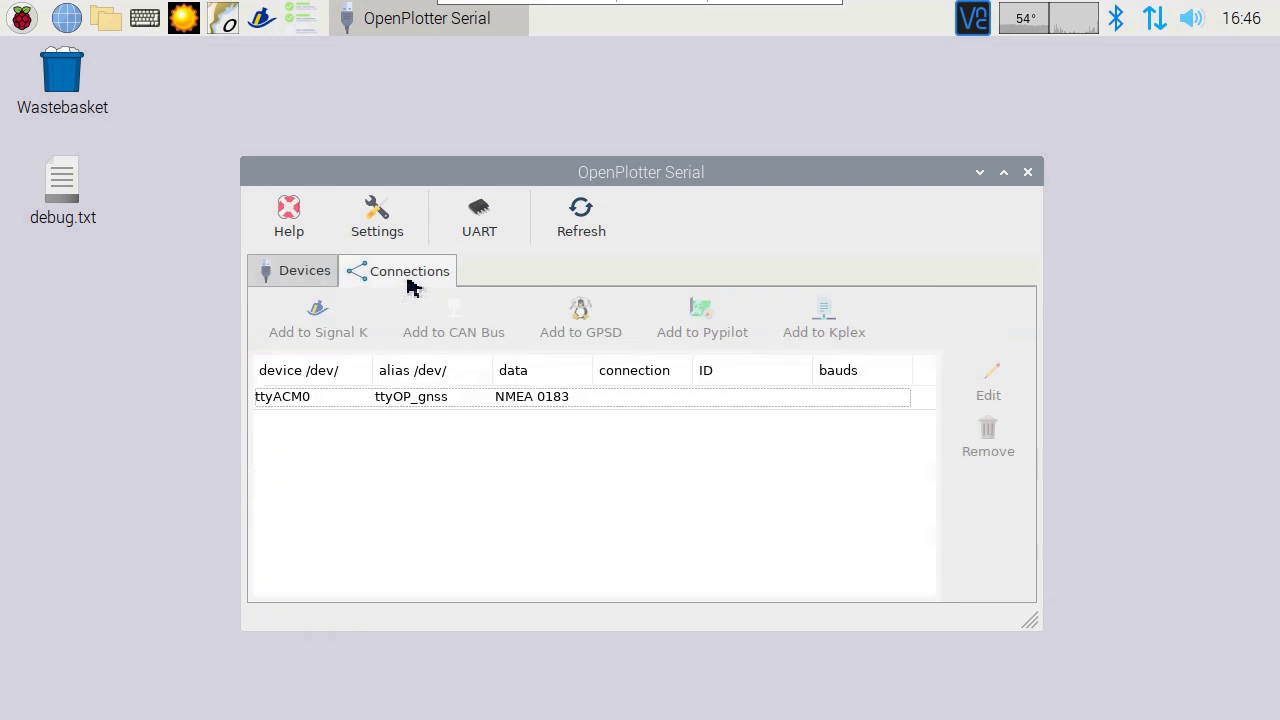
click(413, 402)
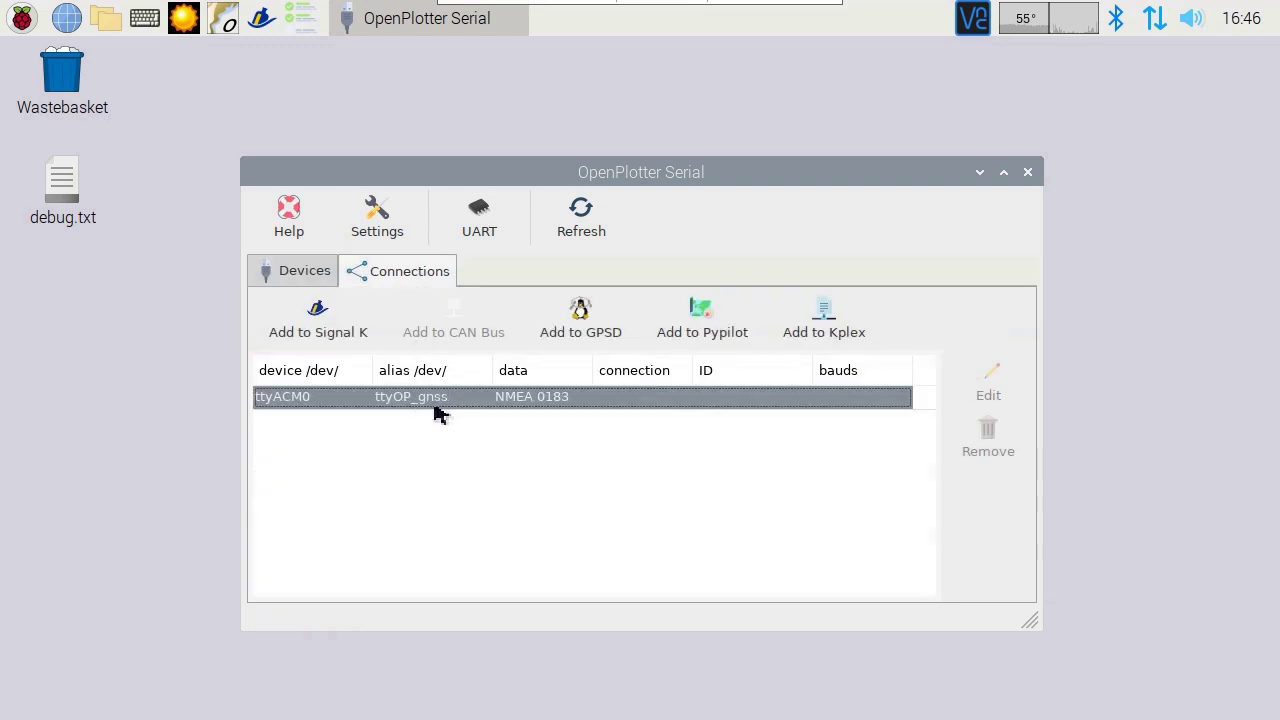
click(328, 322)
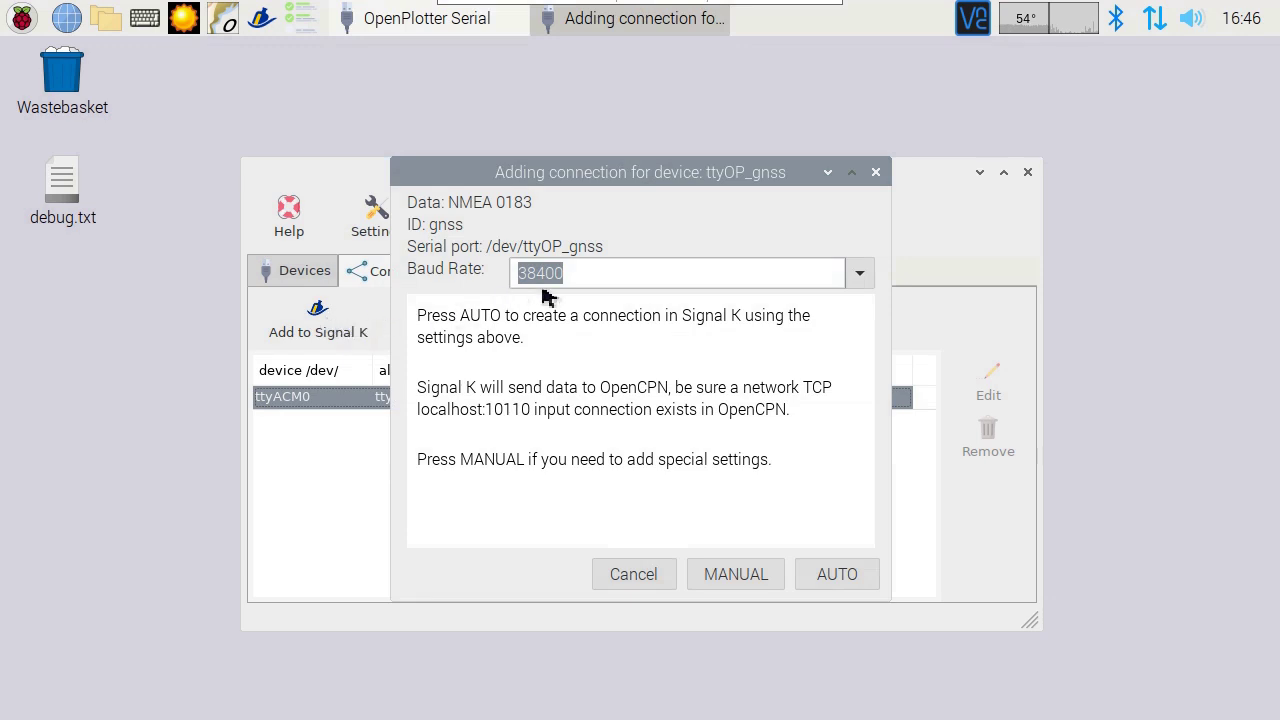
click(826, 583)
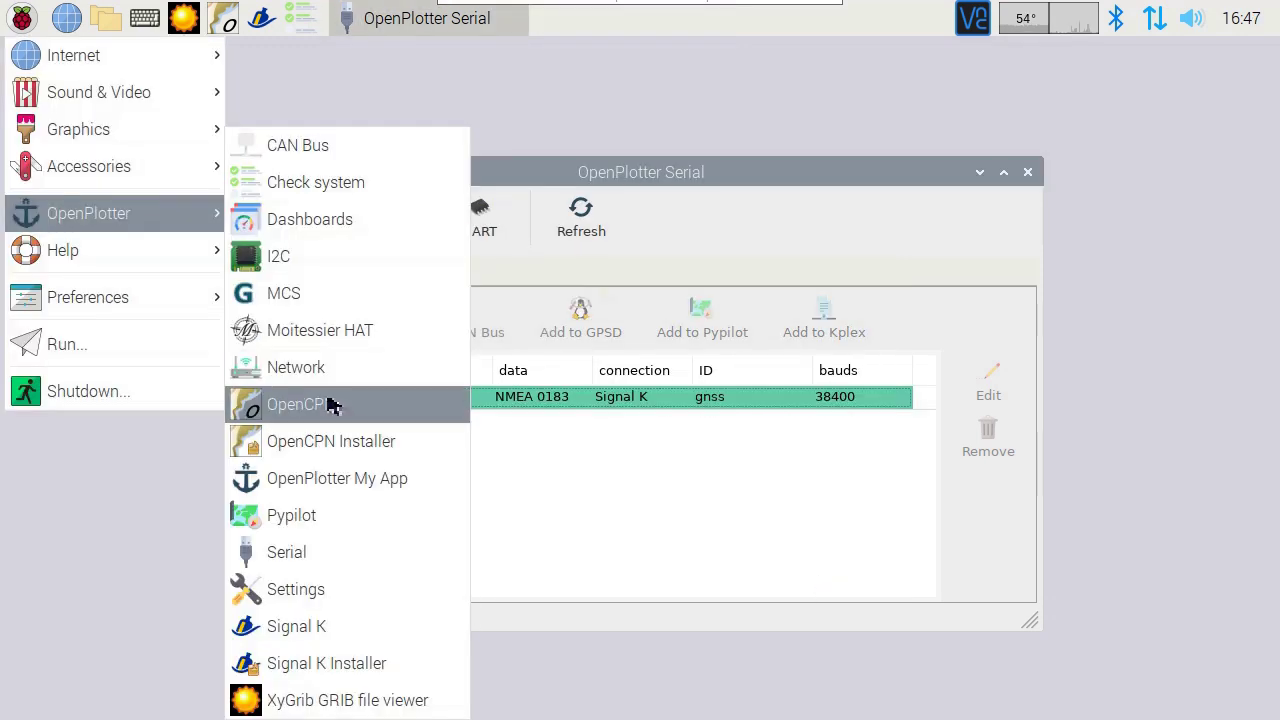
Step: Launch OpenCPN and turn on Navigate > Auto Follow so the chart tracks the ship
click(331, 409)
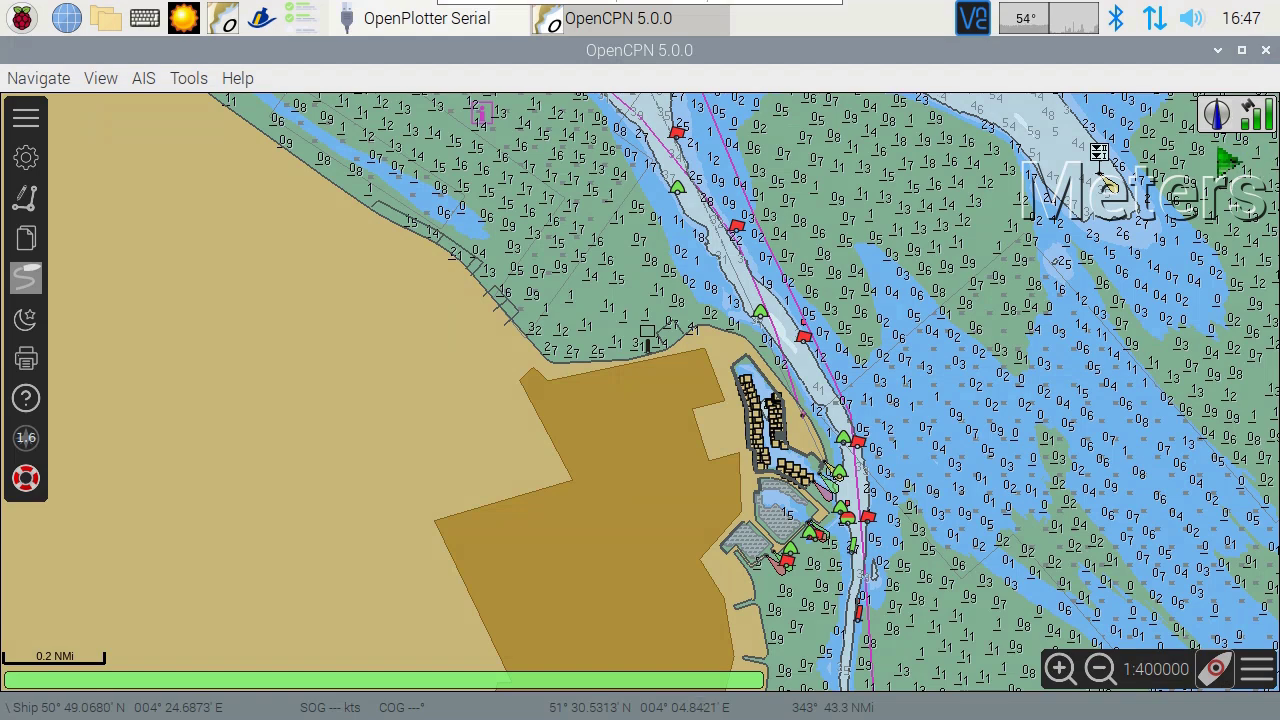
click(50, 80)
click(60, 105)
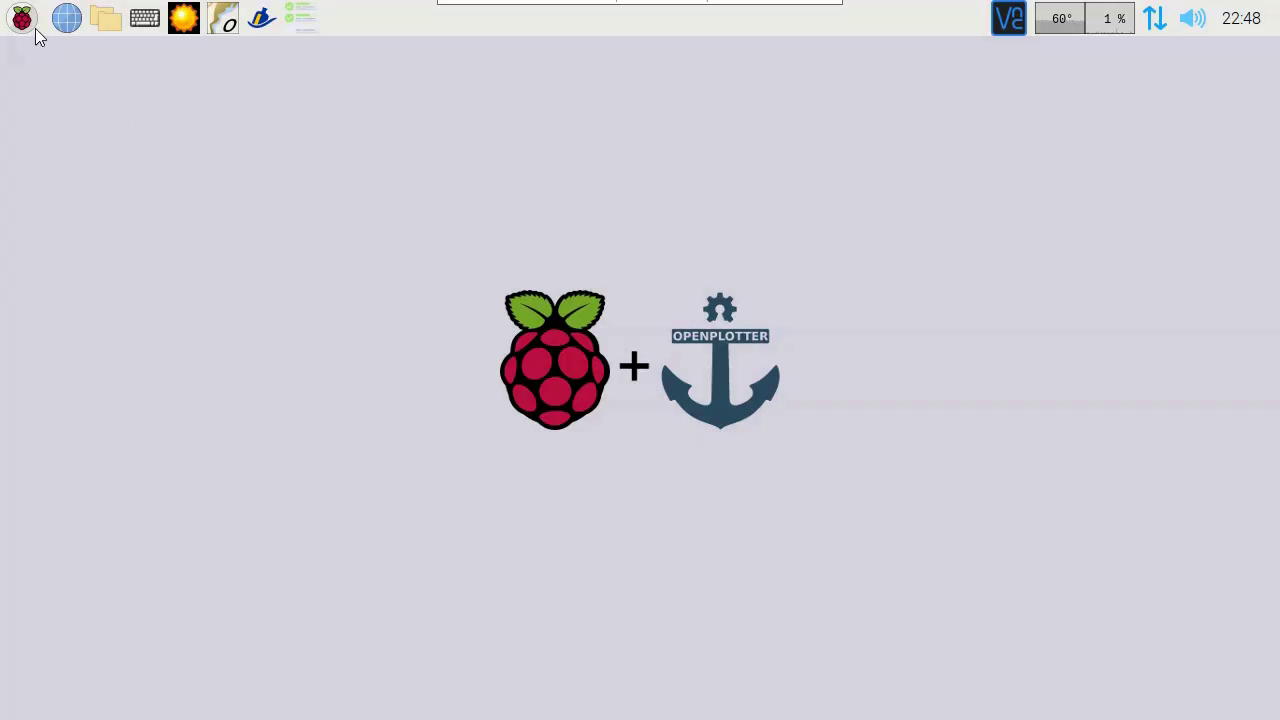
Step: Open OpenPlotter Settings and refresh the list of OpenPlotter apps
click(30, 26)
mouse_move(77, 258)
click(310, 563)
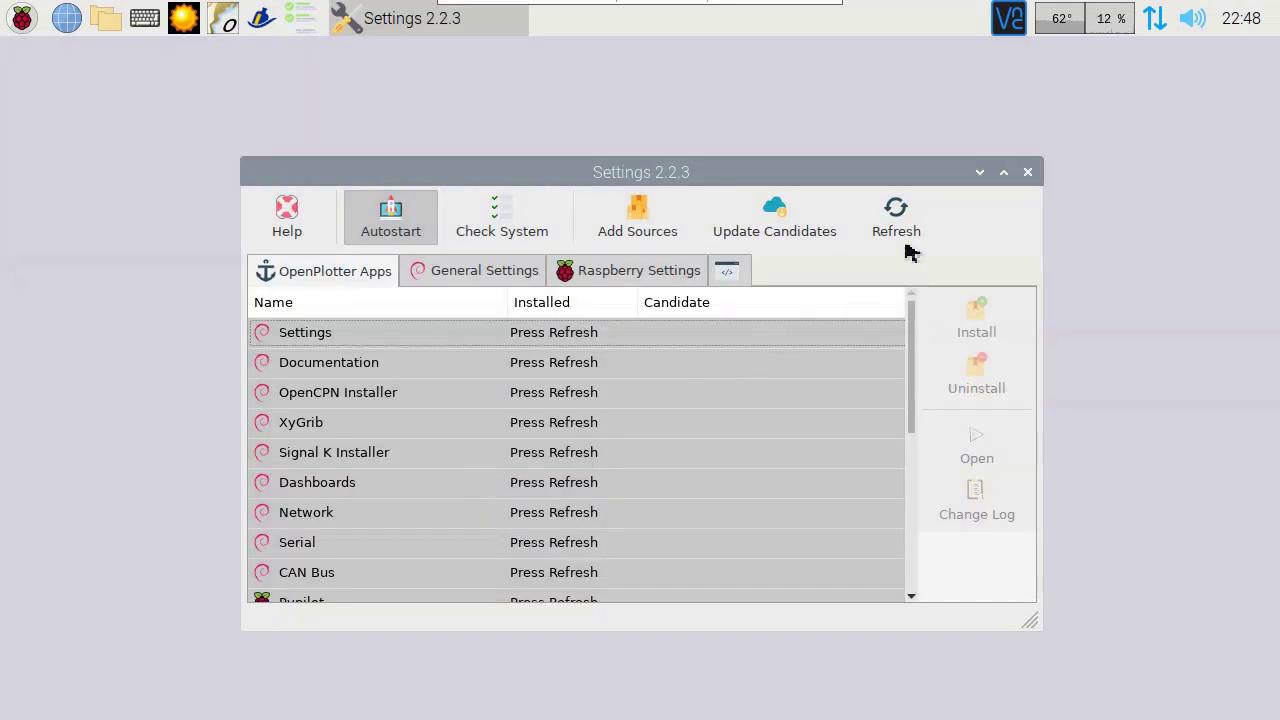
click(903, 228)
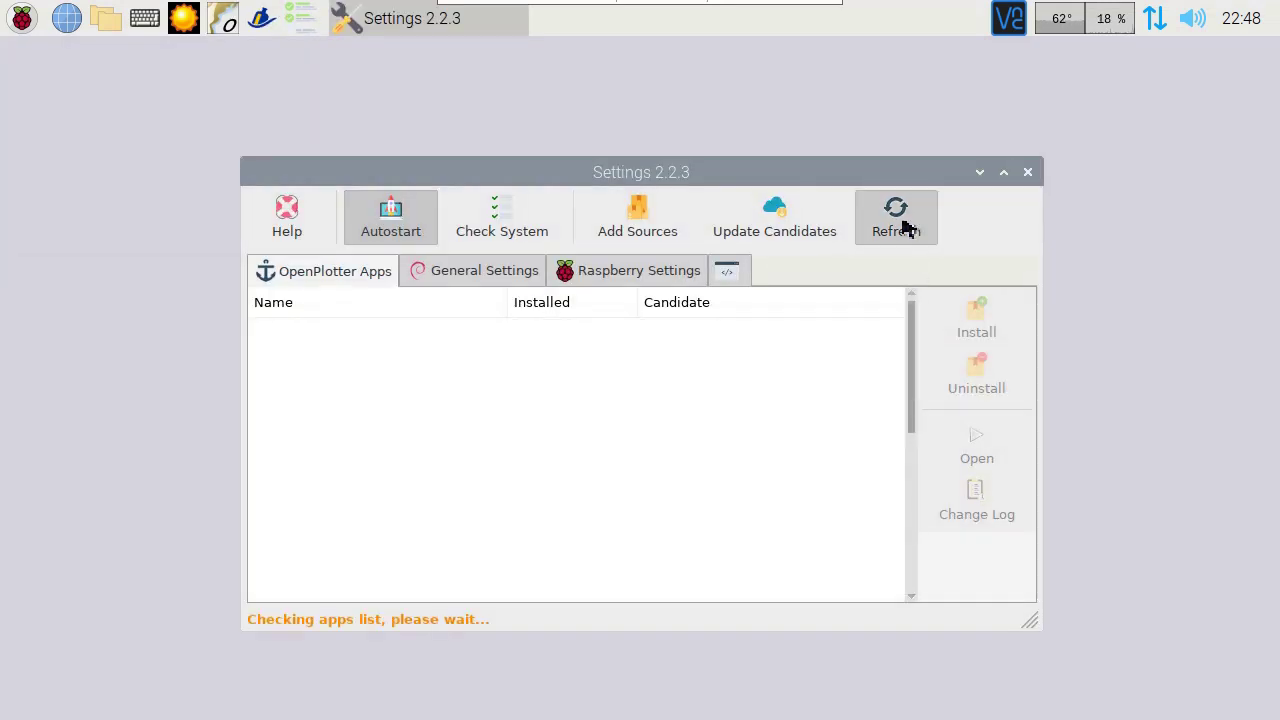
Step: Select the SDR AIS app and install it, confirming with Yes
drag(909, 323, 923, 586)
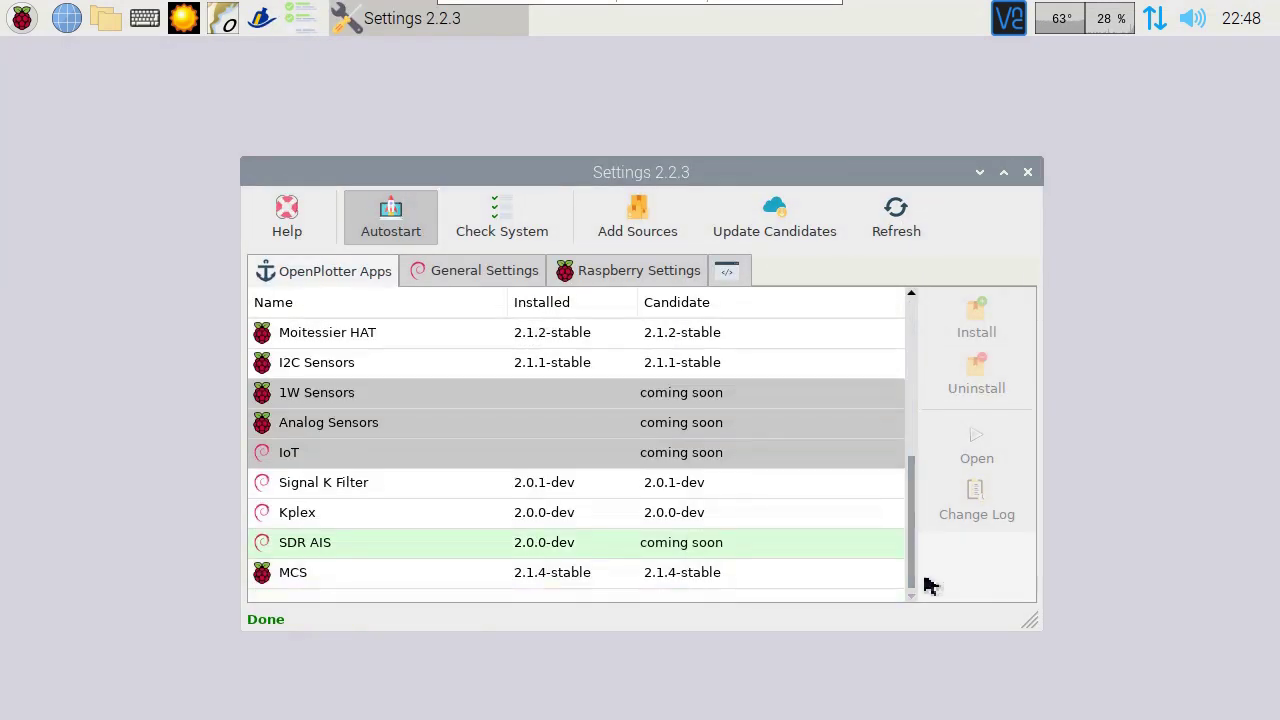
click(590, 553)
click(977, 320)
click(806, 480)
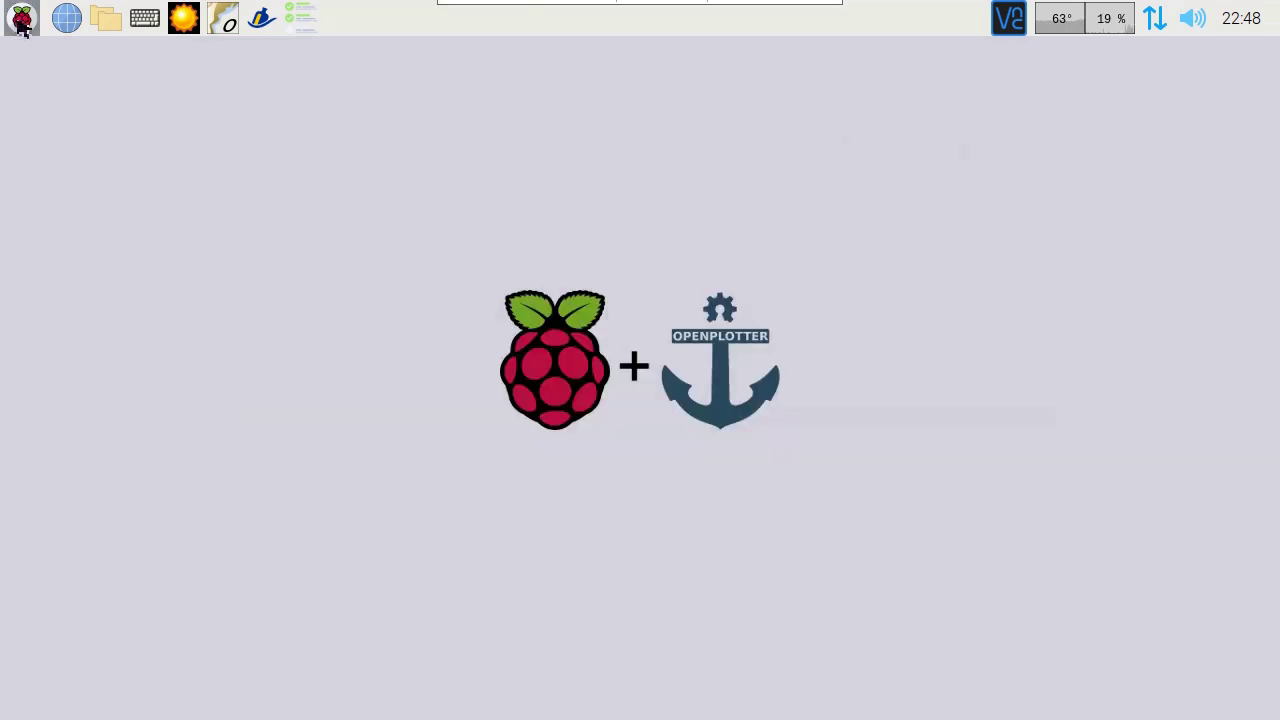
click(22, 18)
Step: Open the SDR AIS app and check that the rtl_ais and aisdecoder processes are stopped
mouse_move(72, 262)
click(292, 479)
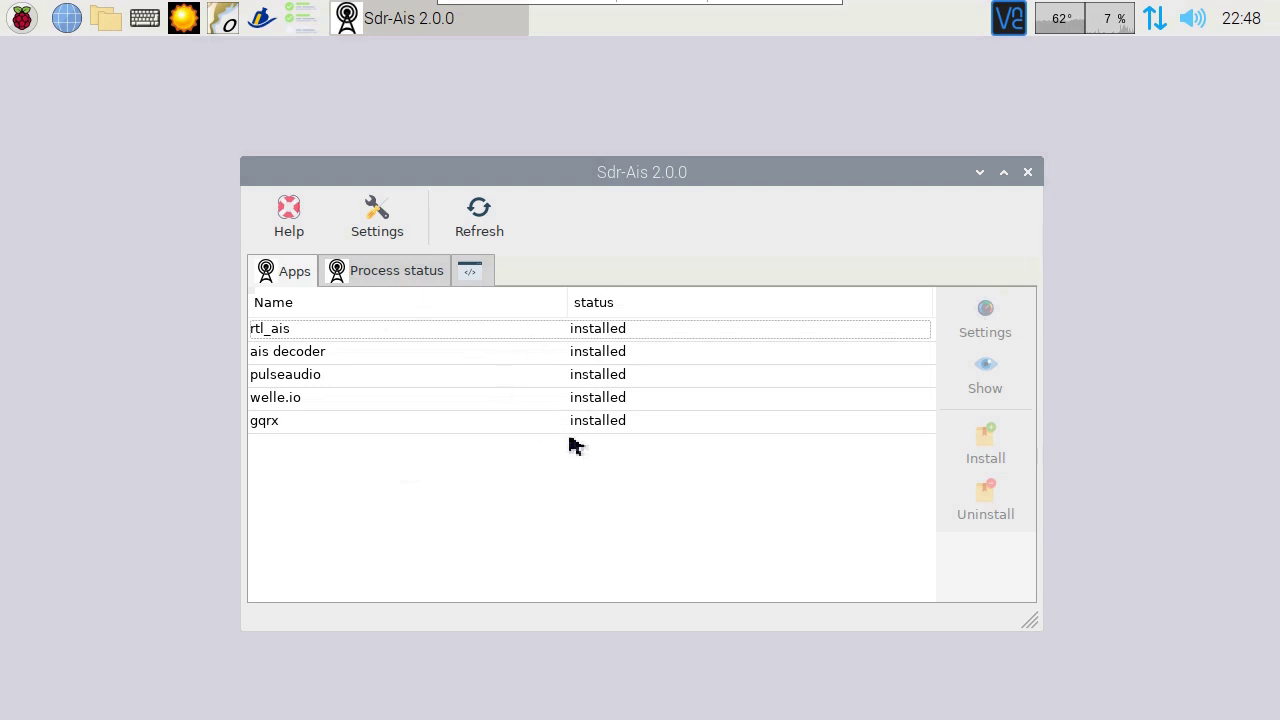
click(622, 332)
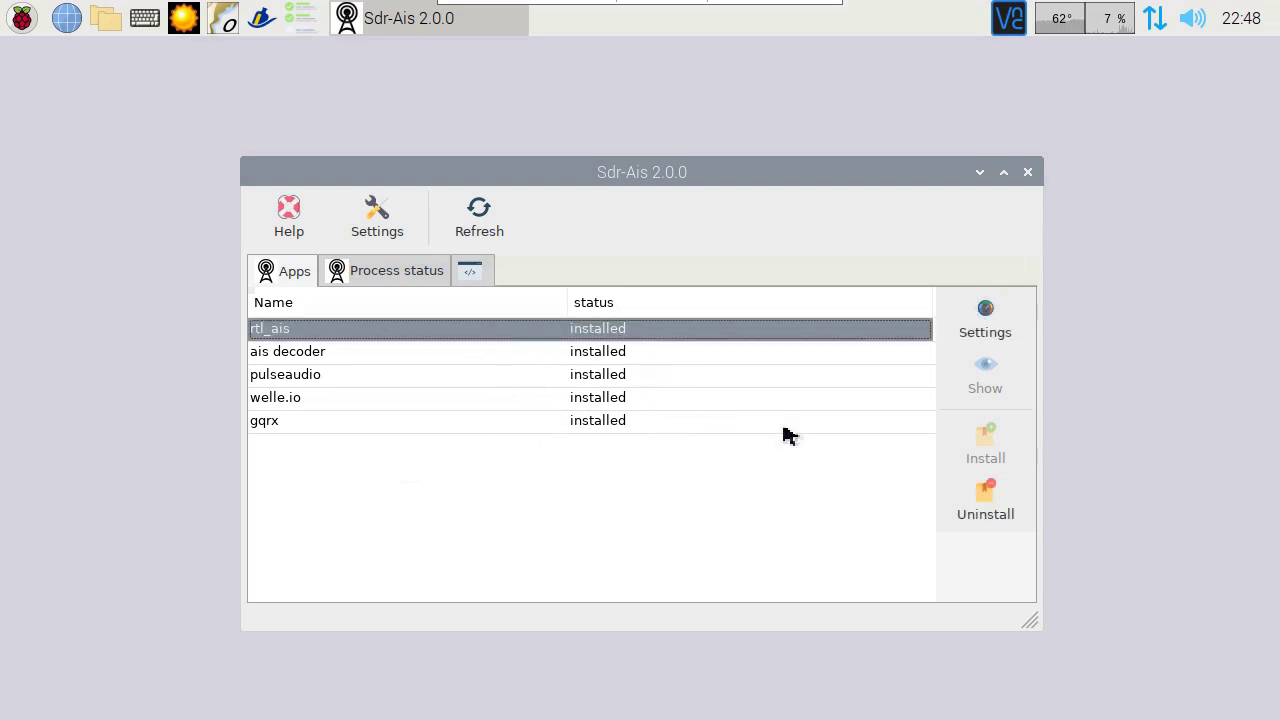
click(400, 279)
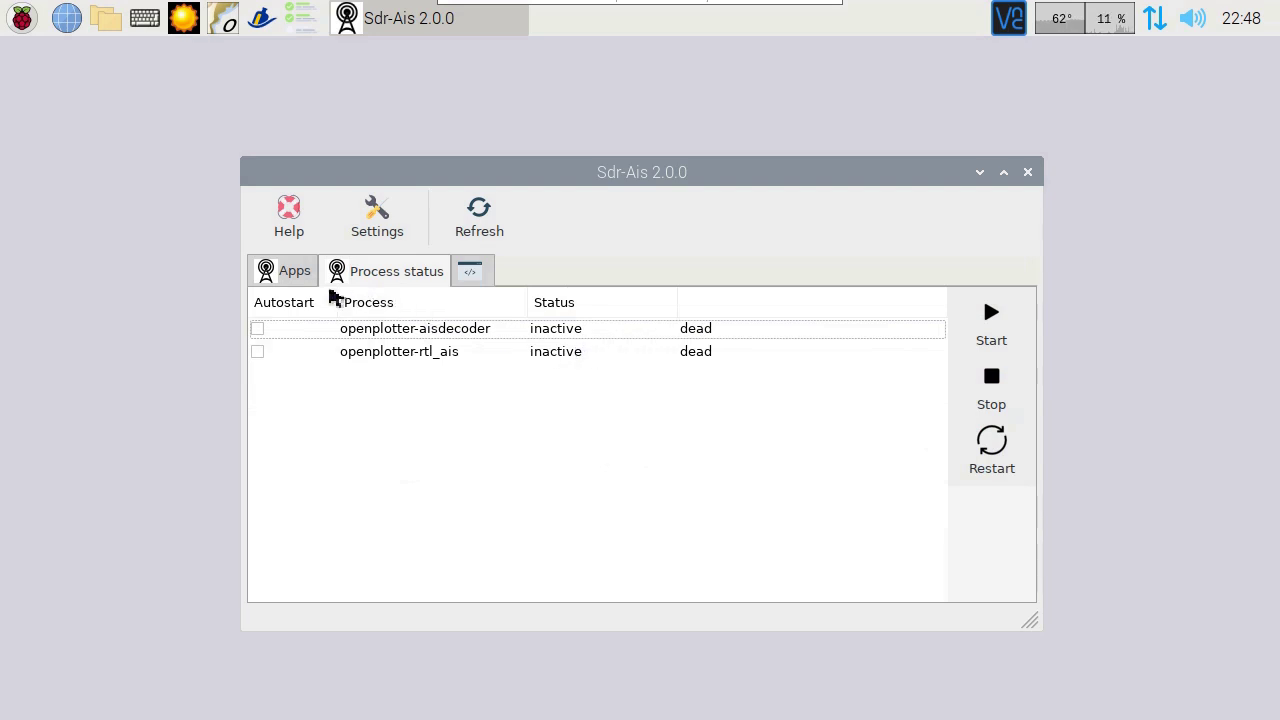
click(303, 282)
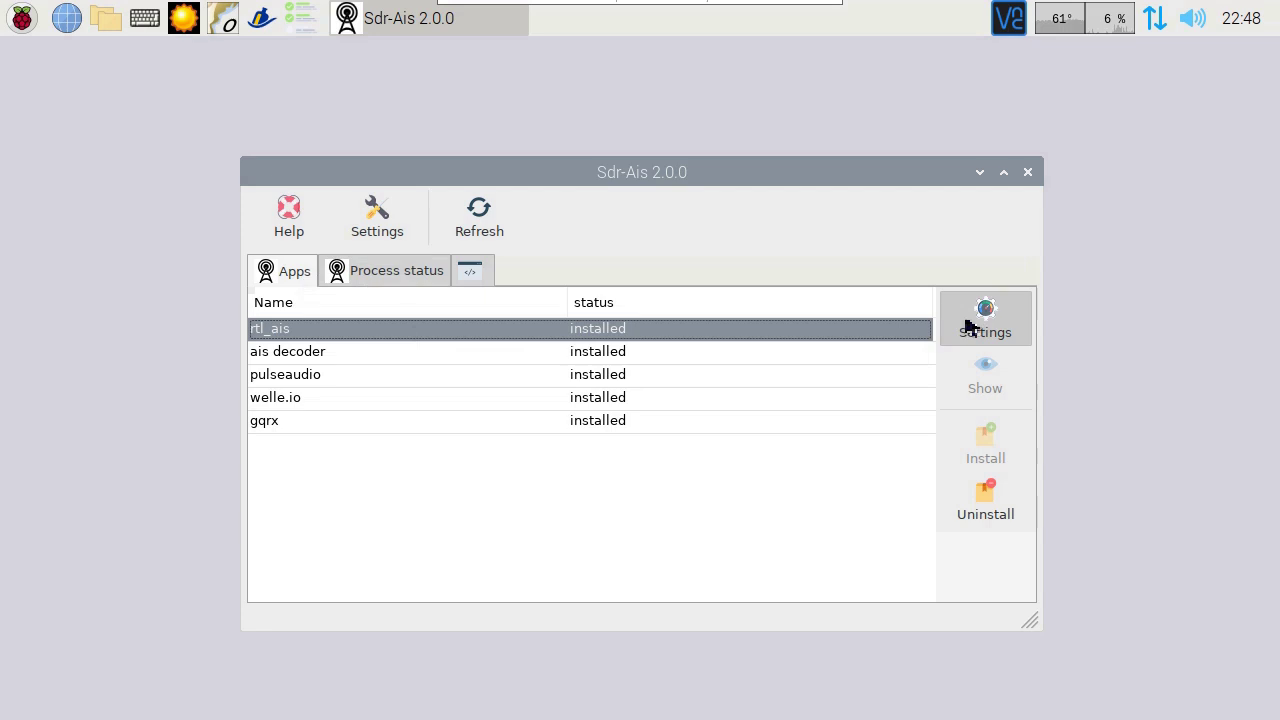
Step: Open the rtl_ais PPM frequency-correction dialog, then launch Add / Remove Software
click(970, 328)
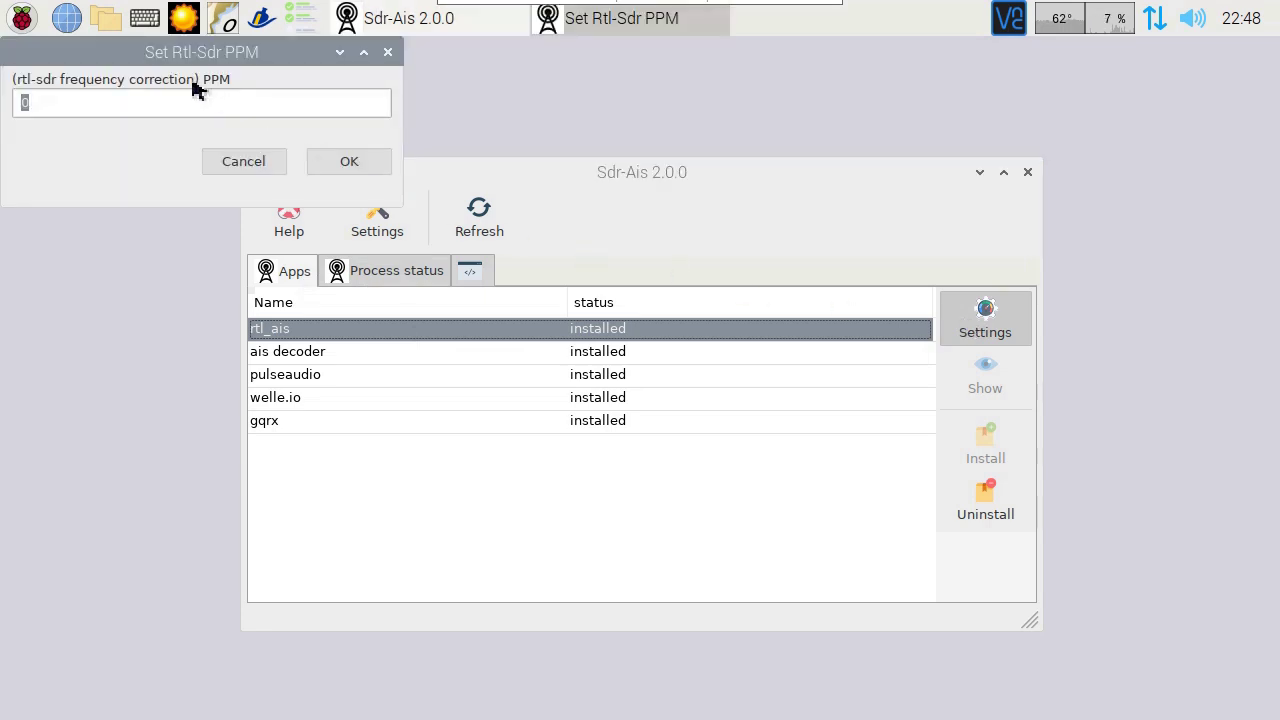
drag(214, 51, 675, 297)
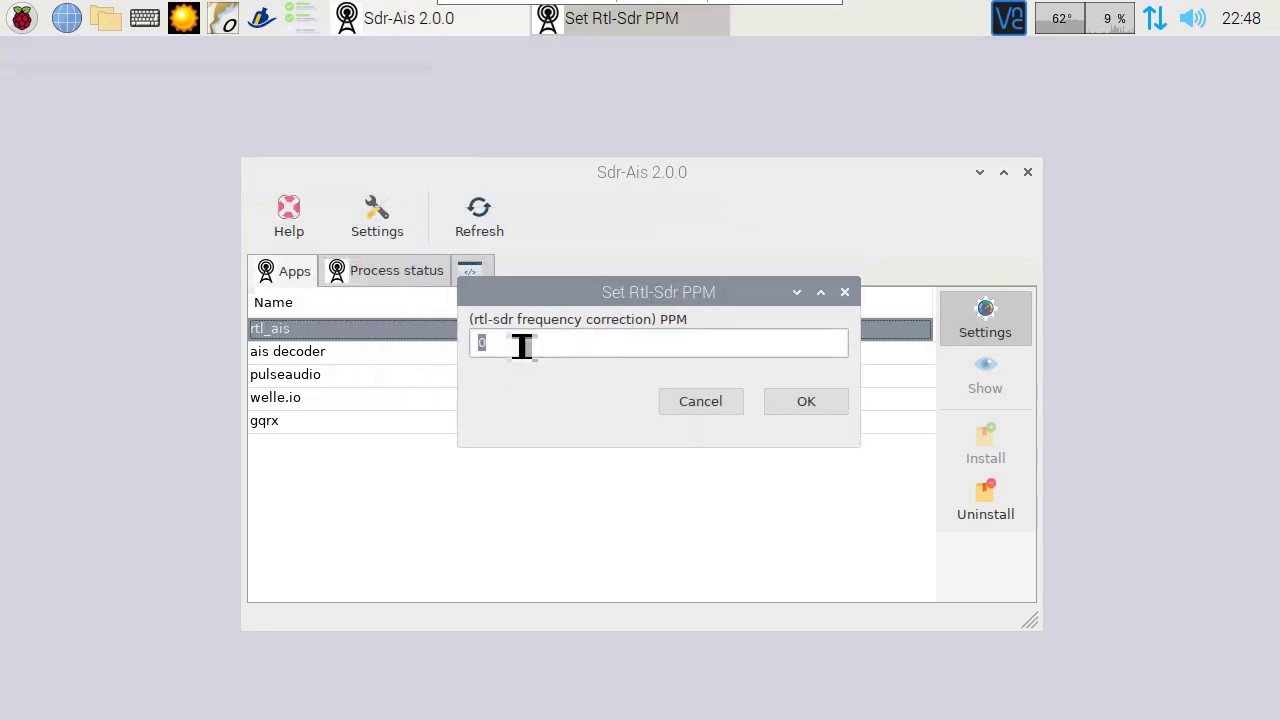
click(28, 26)
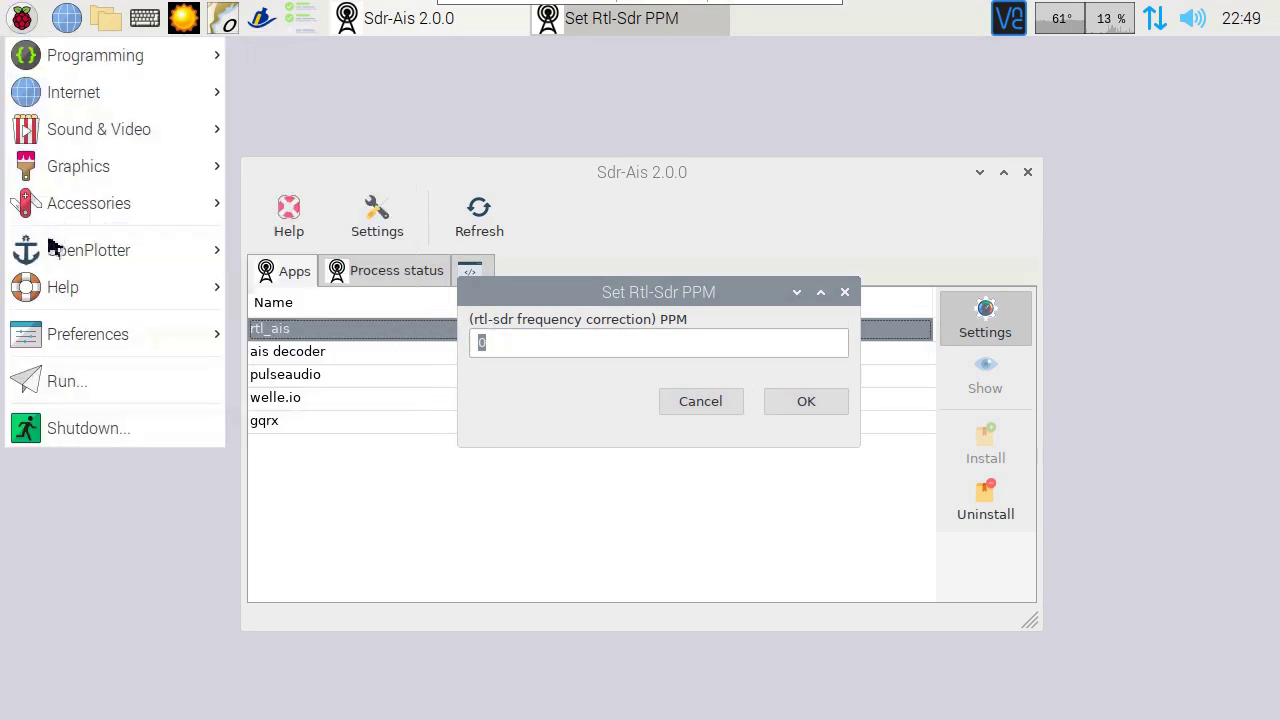
mouse_move(49, 266)
mouse_move(57, 334)
click(268, 335)
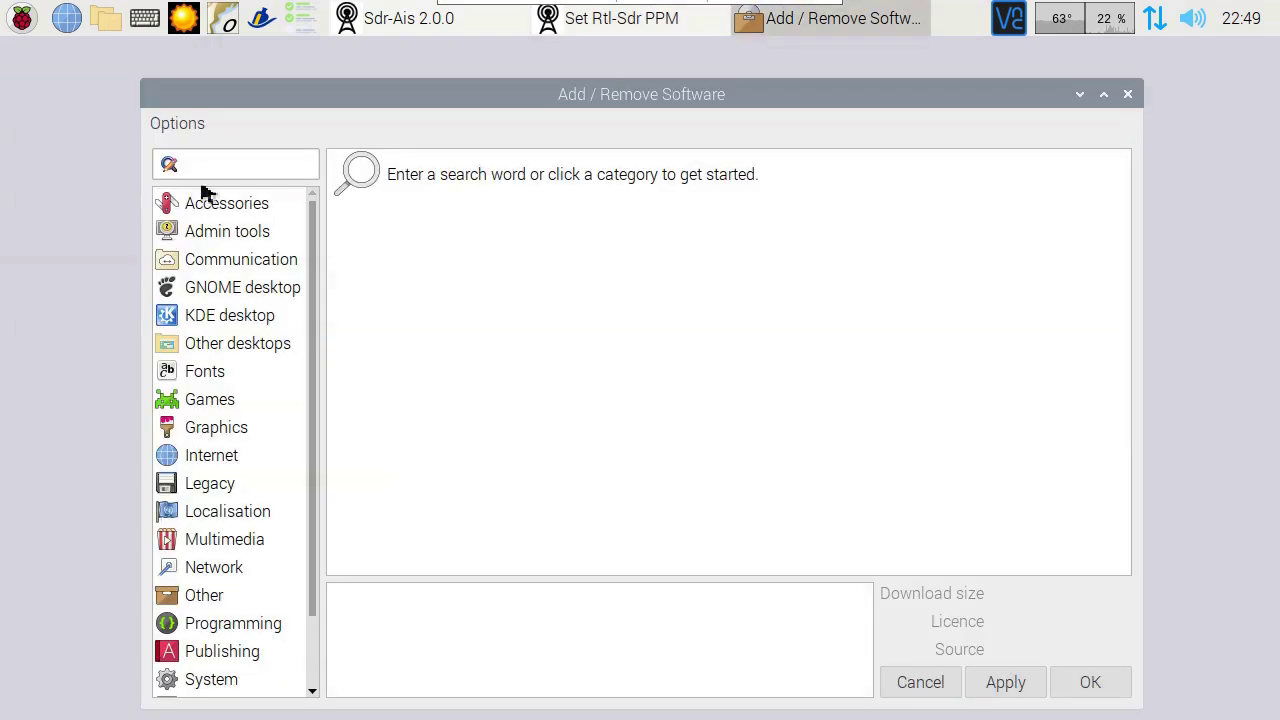
Step: Search for kalibrate, install kalibrate-rtl after entering the pi password, and close the installer
click(208, 168)
text(kalibrate)
key(Return)
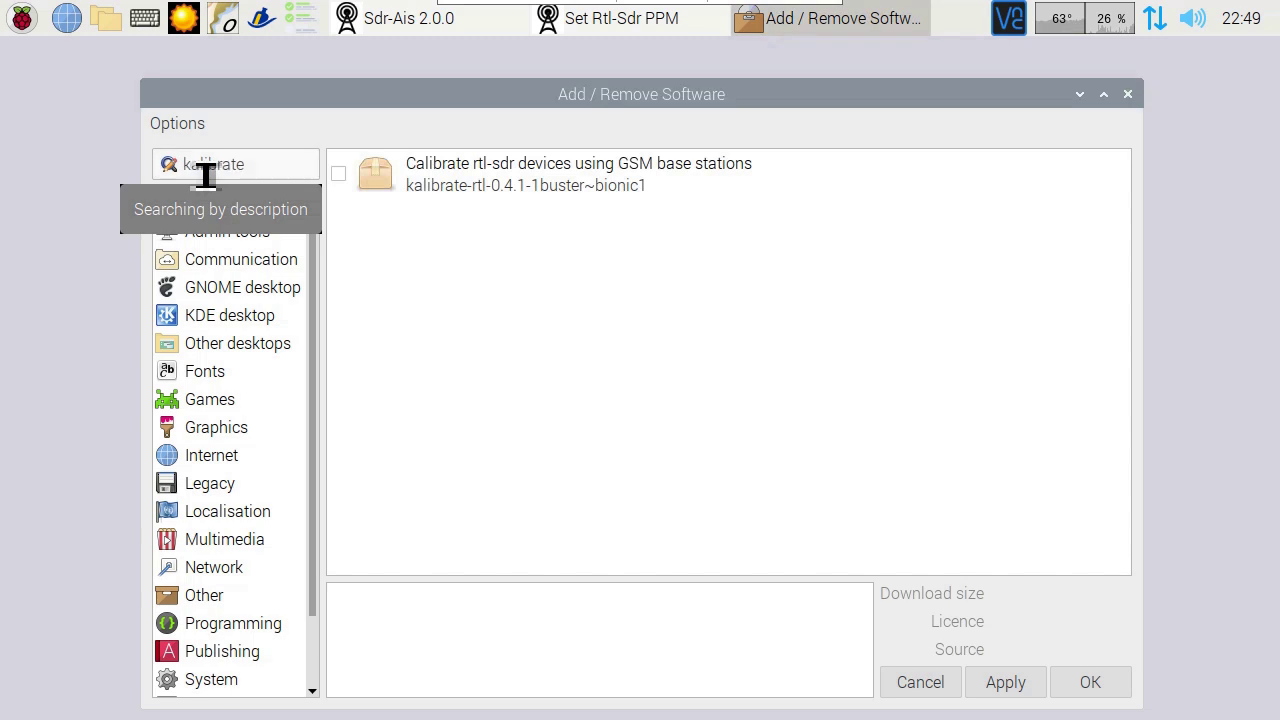
click(338, 175)
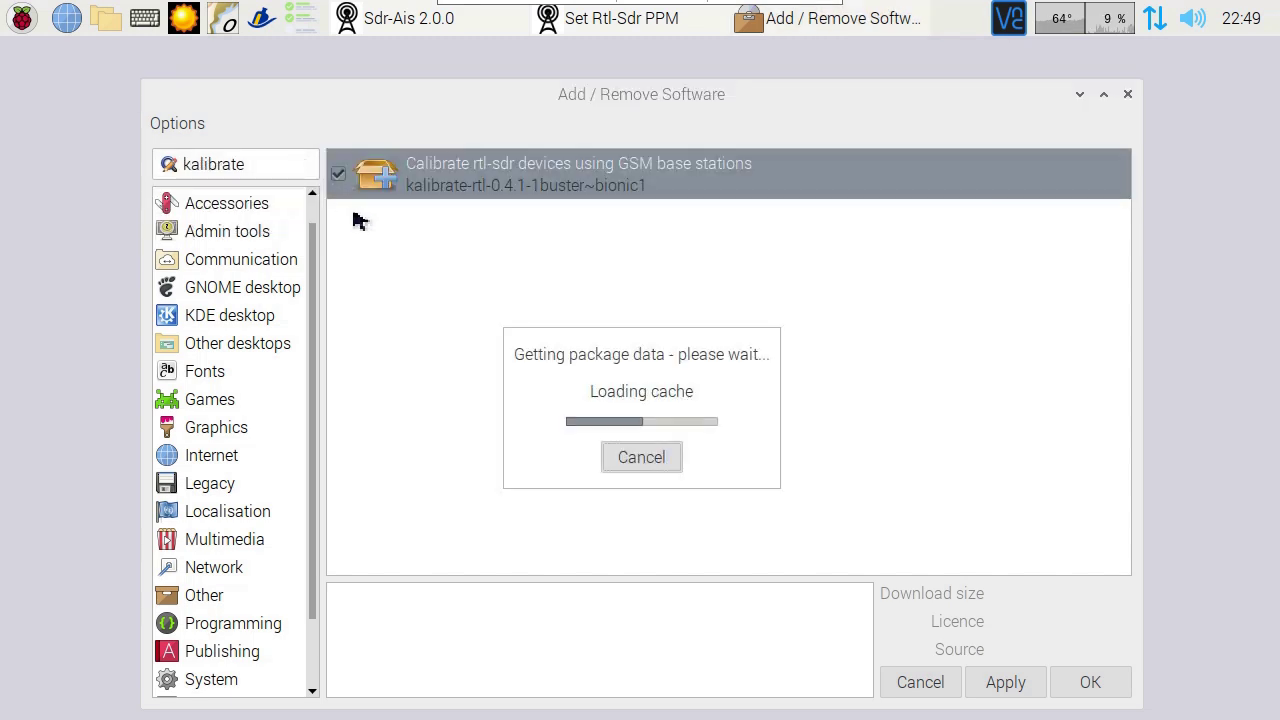
click(900, 688)
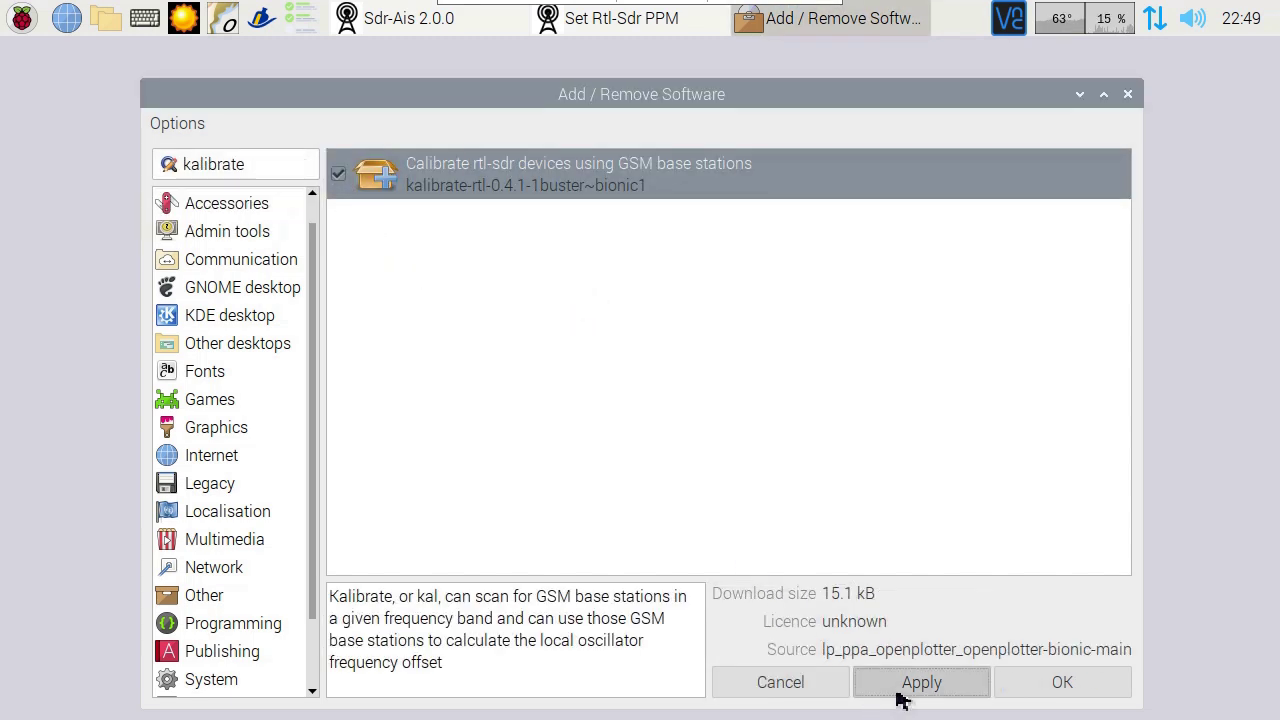
text(pass)
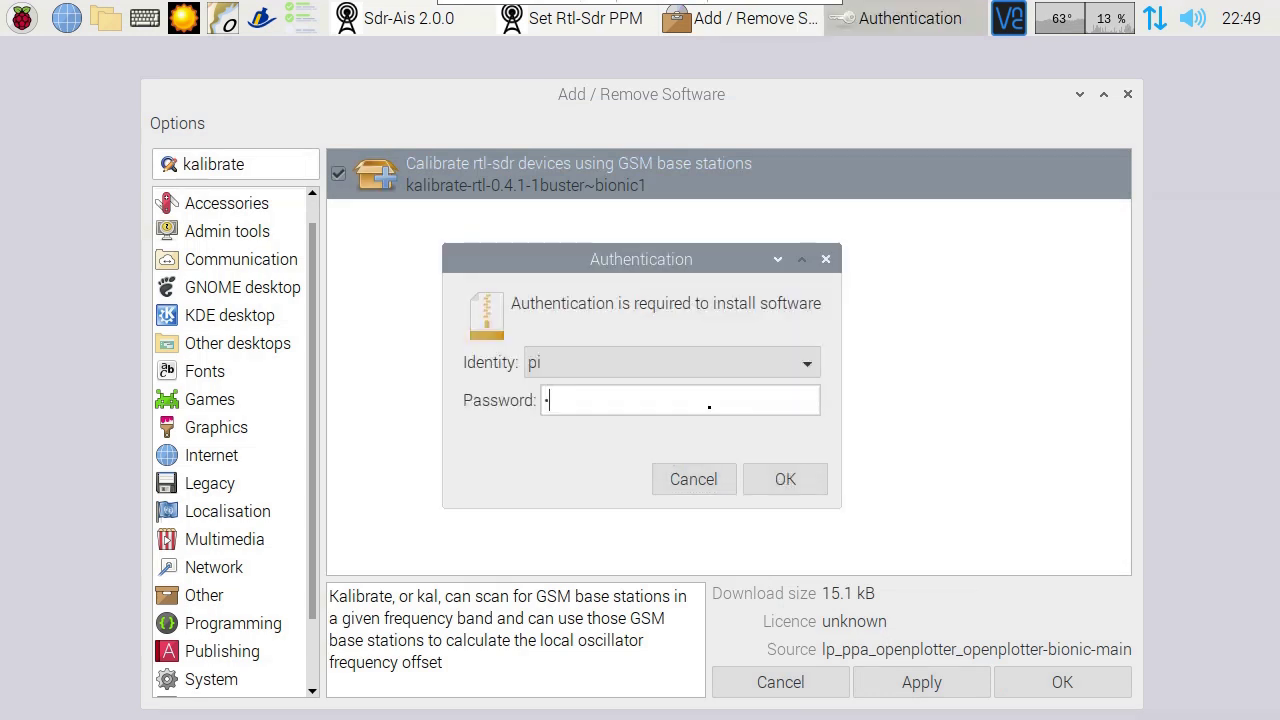
key(Return)
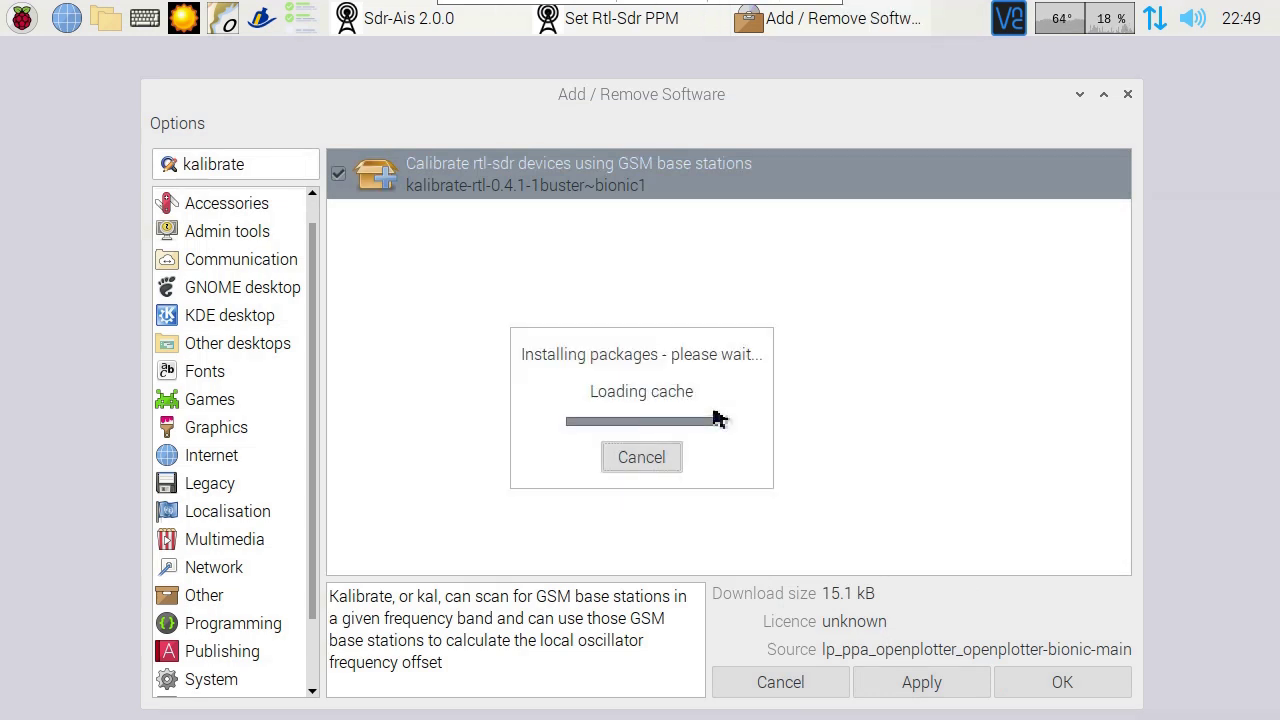
click(1127, 94)
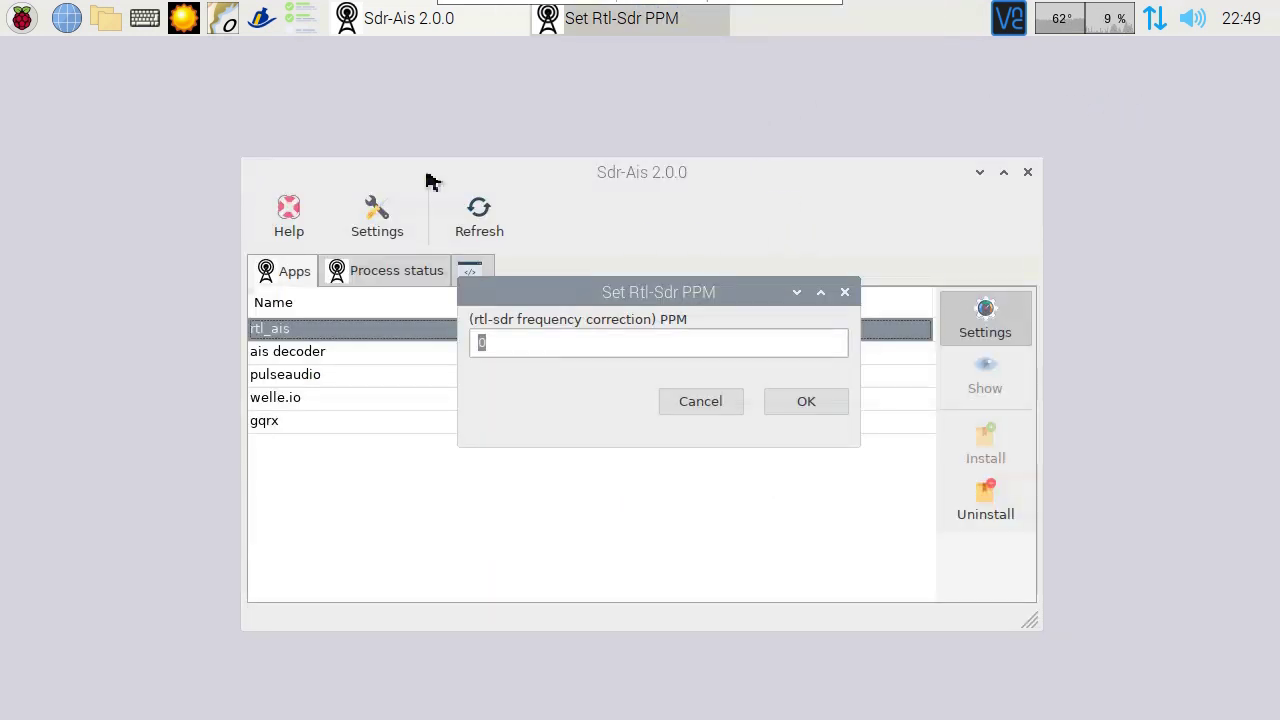
Step: Open a terminal and scan GSM-900 base stations with kal -s GSM900
click(22, 30)
mouse_move(60, 212)
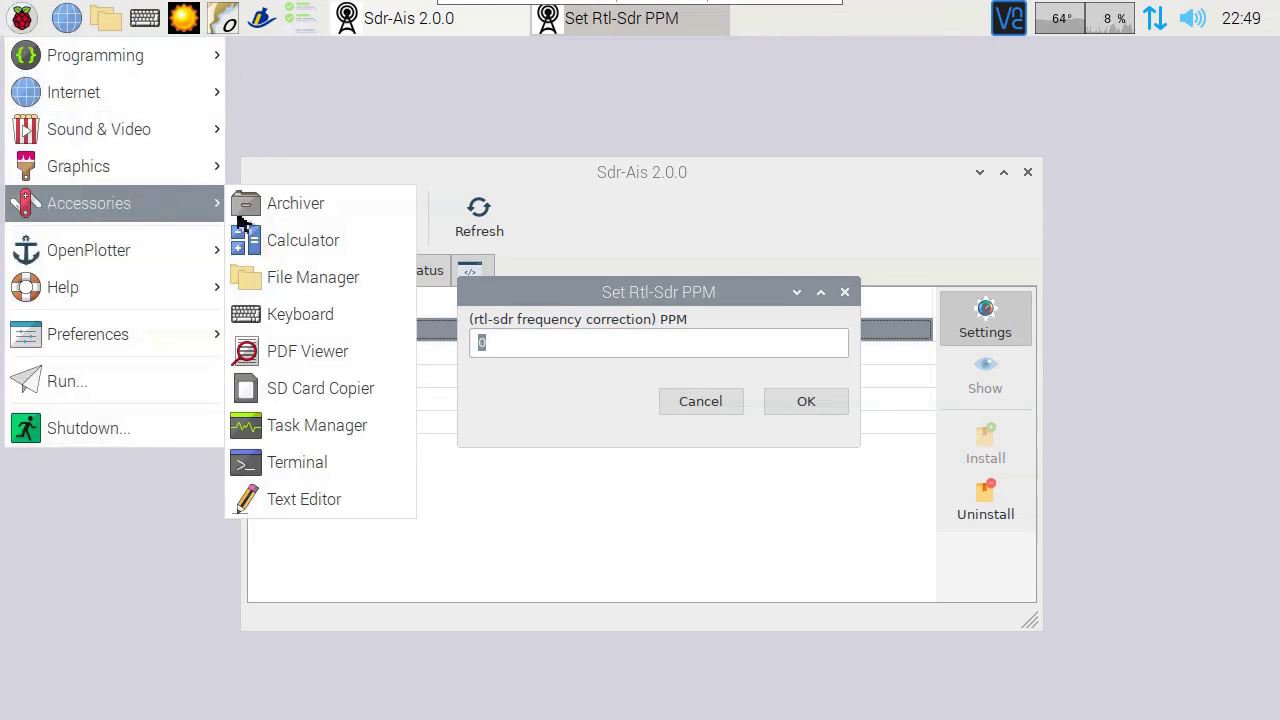
click(299, 478)
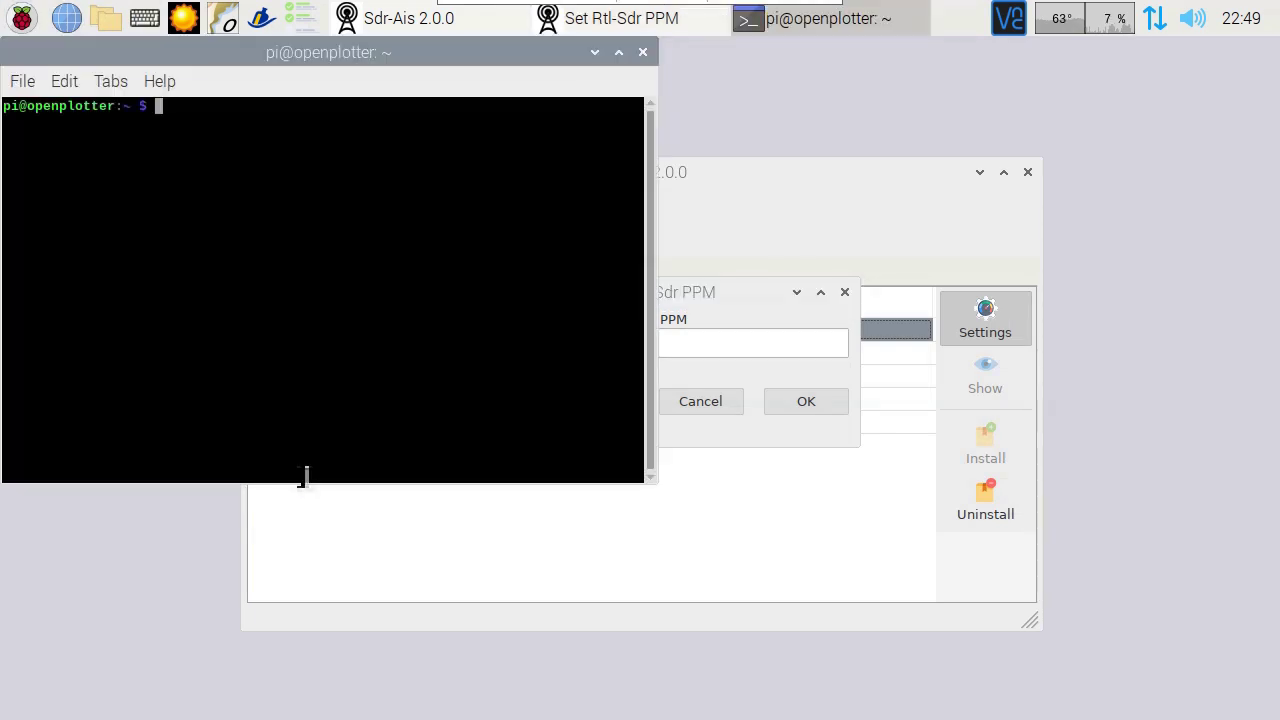
text(kal -s GSM900)
key(Return)
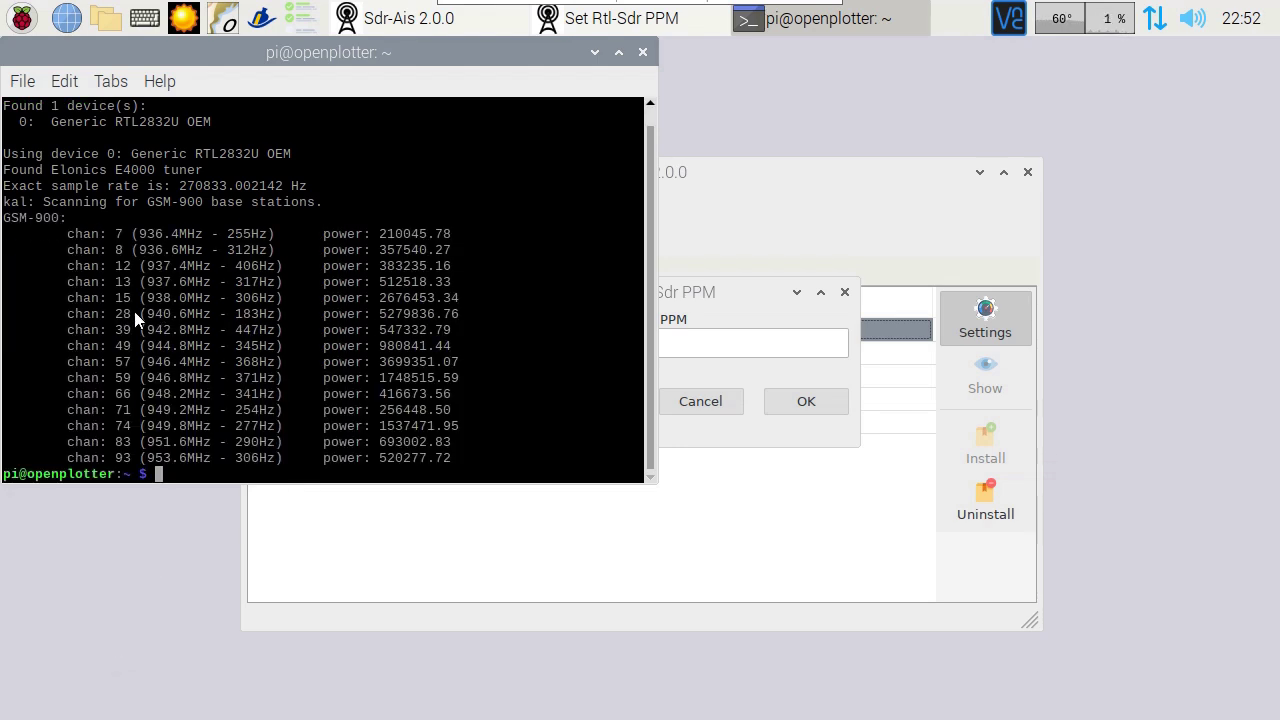
Step: Measure the tuner's frequency error on GSM-900 channel 28 with kal -c 28
right_click(244, 452)
key(Escape)
text(kal  -c 28)
key(Return)
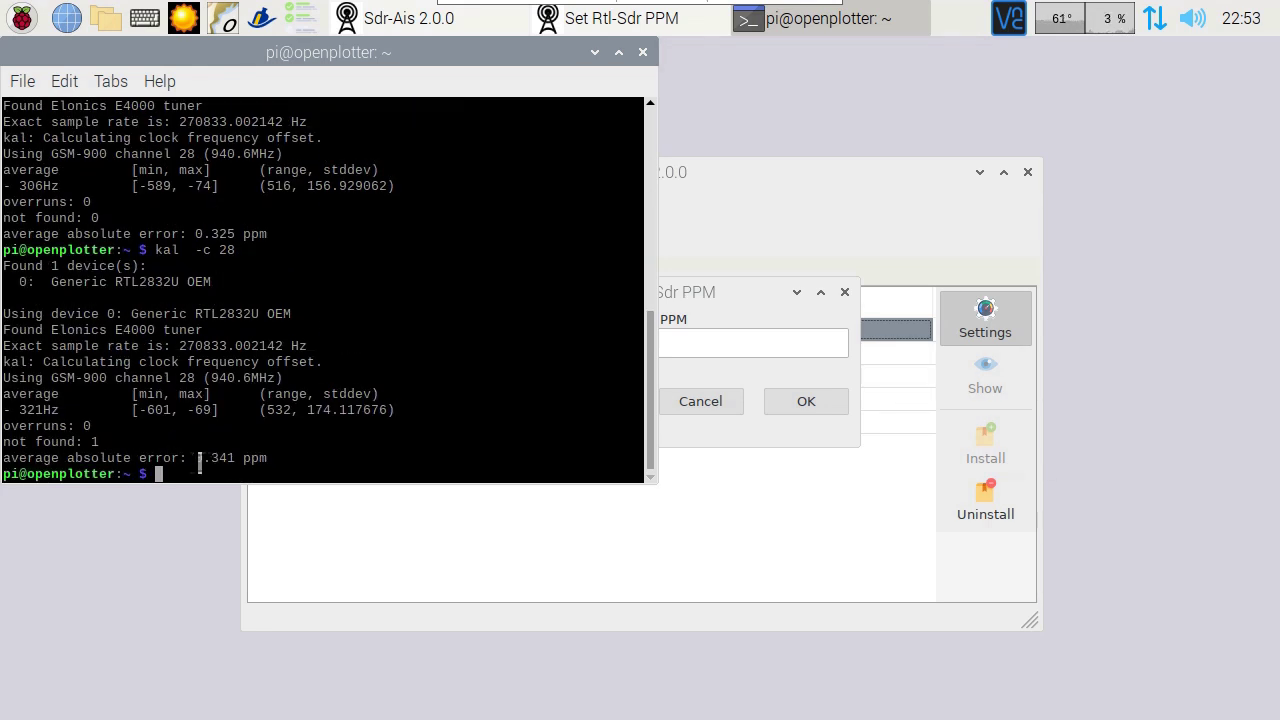
Step: Set the rtl-sdr PPM correction to 0.3 in the Set Rtl-Sdr PPM dialog
click(711, 351)
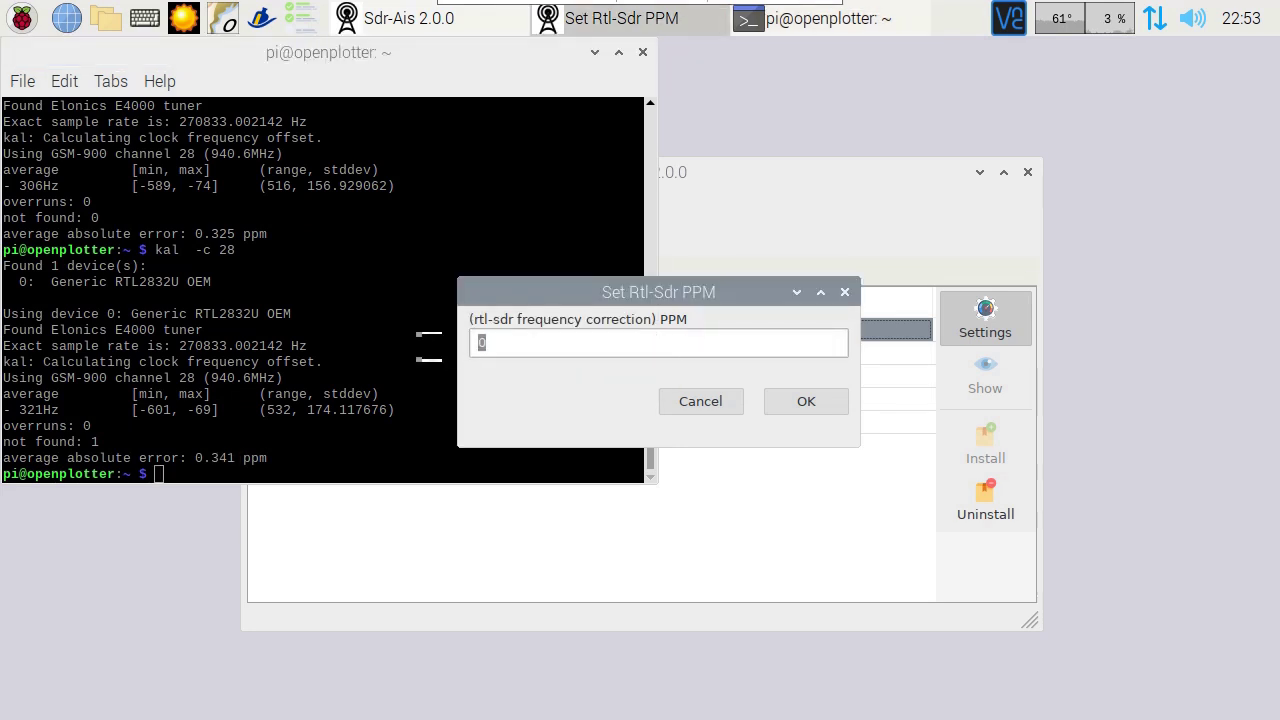
text(.3)
click(810, 405)
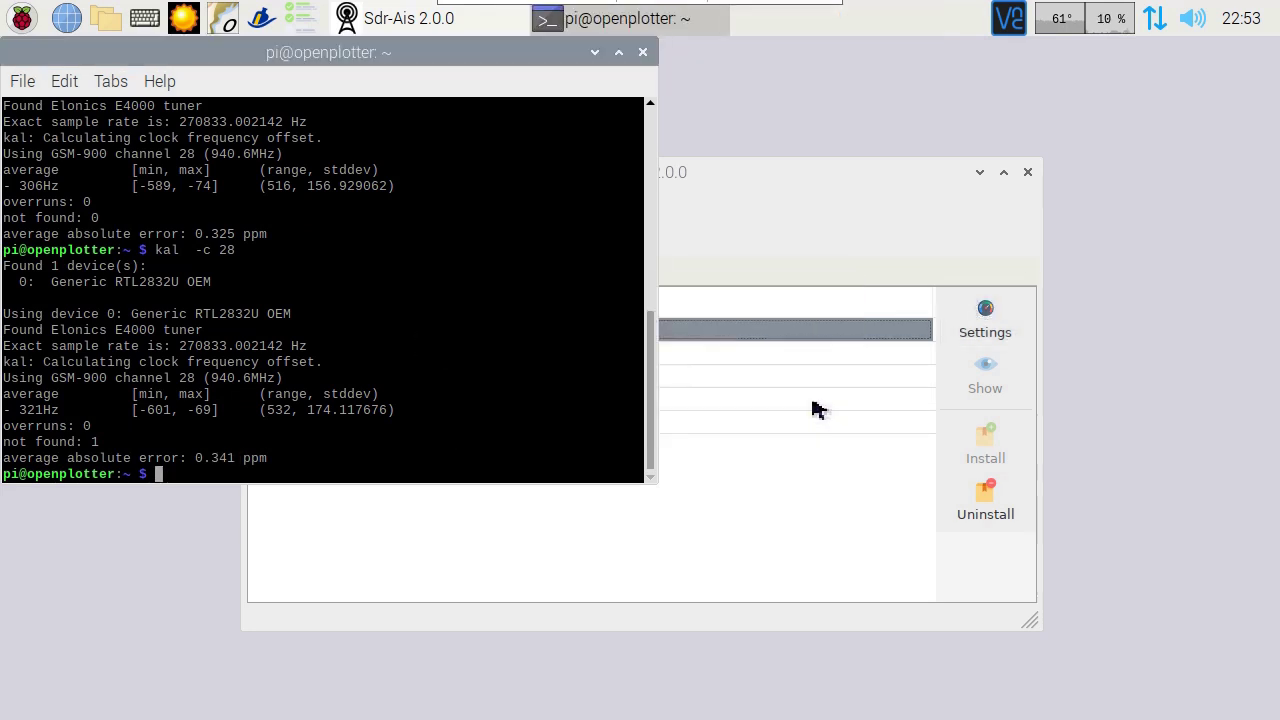
click(438, 354)
click(990, 322)
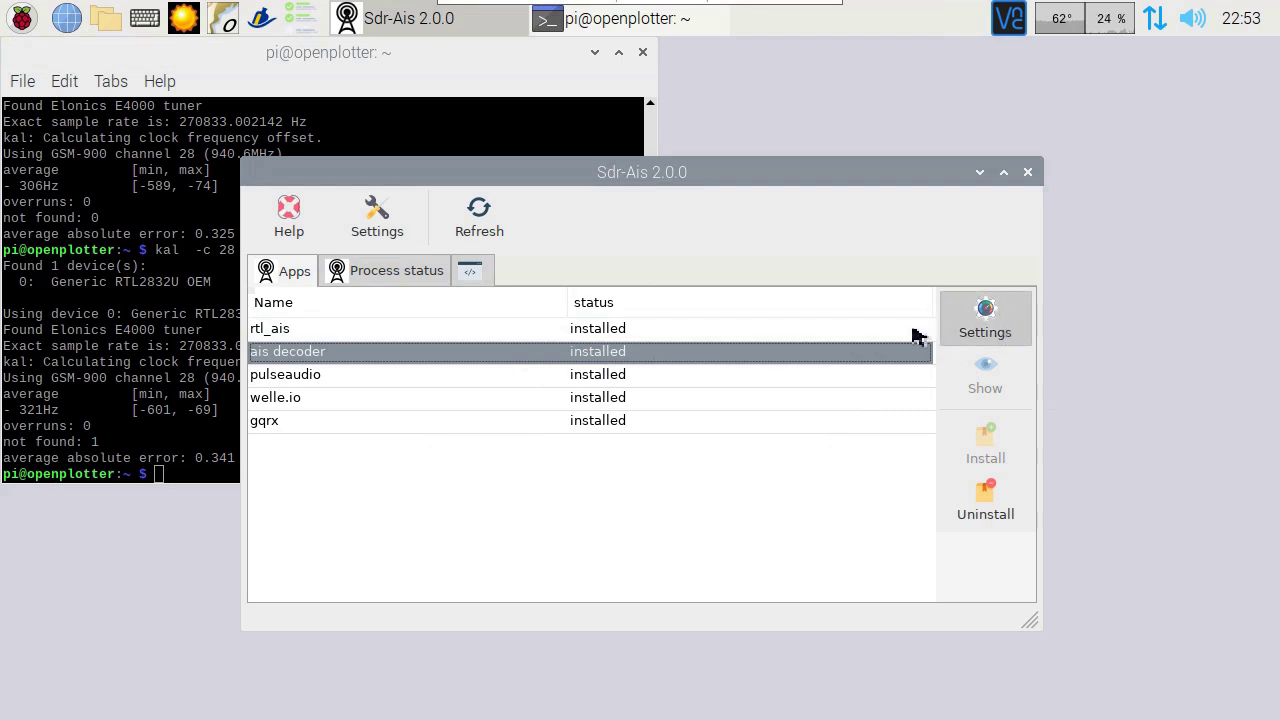
Step: Accept the PPM correction and start both the rtl_ais and aisdecoder processes
click(1200, 158)
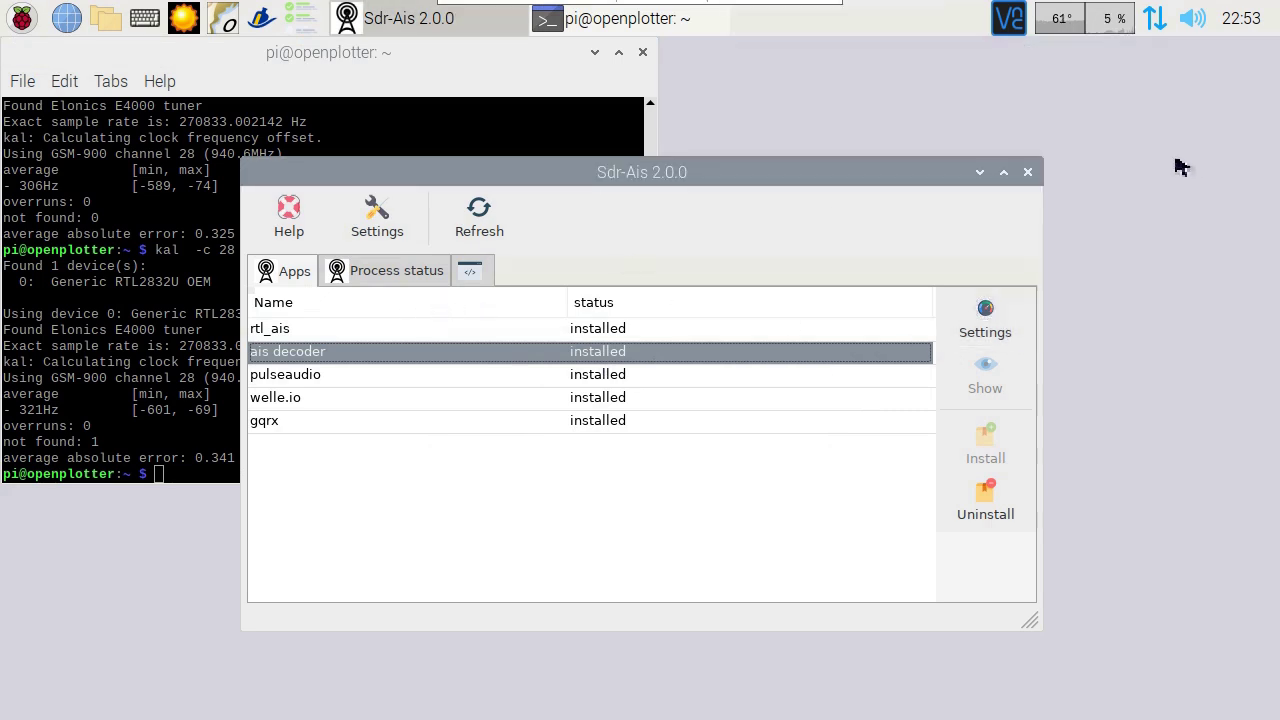
click(400, 288)
click(772, 354)
click(1004, 326)
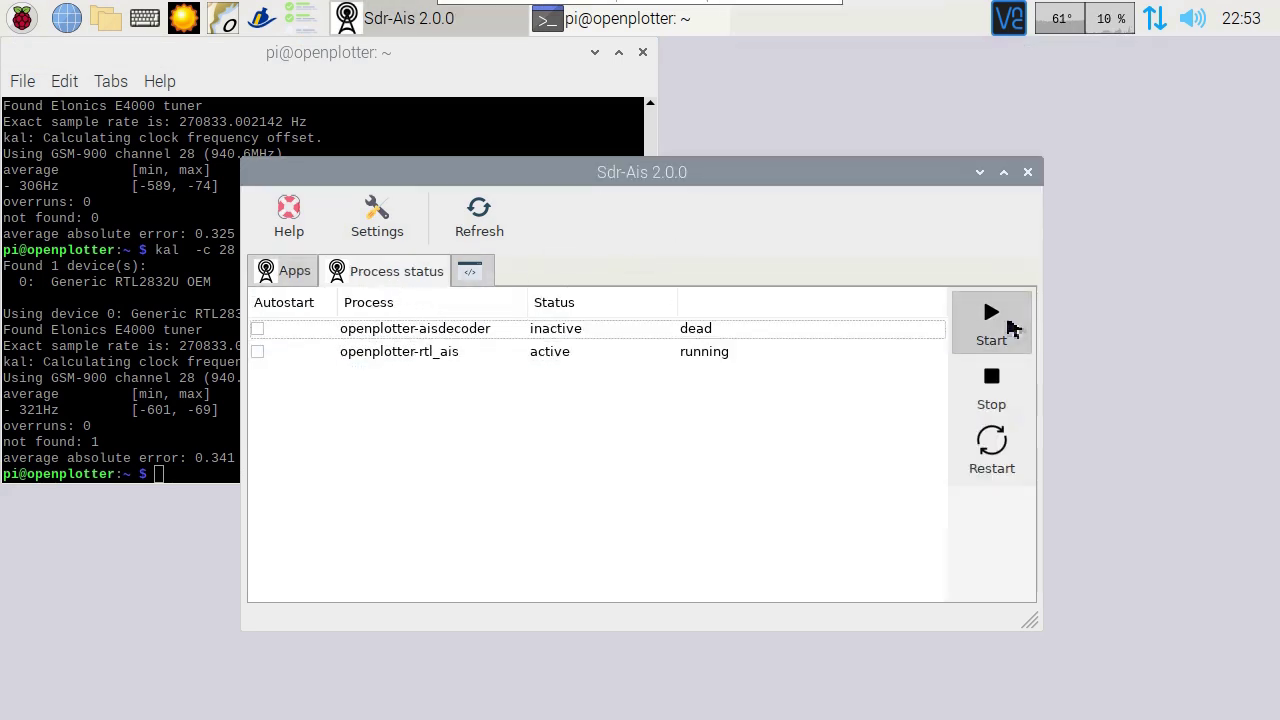
click(657, 332)
click(1002, 320)
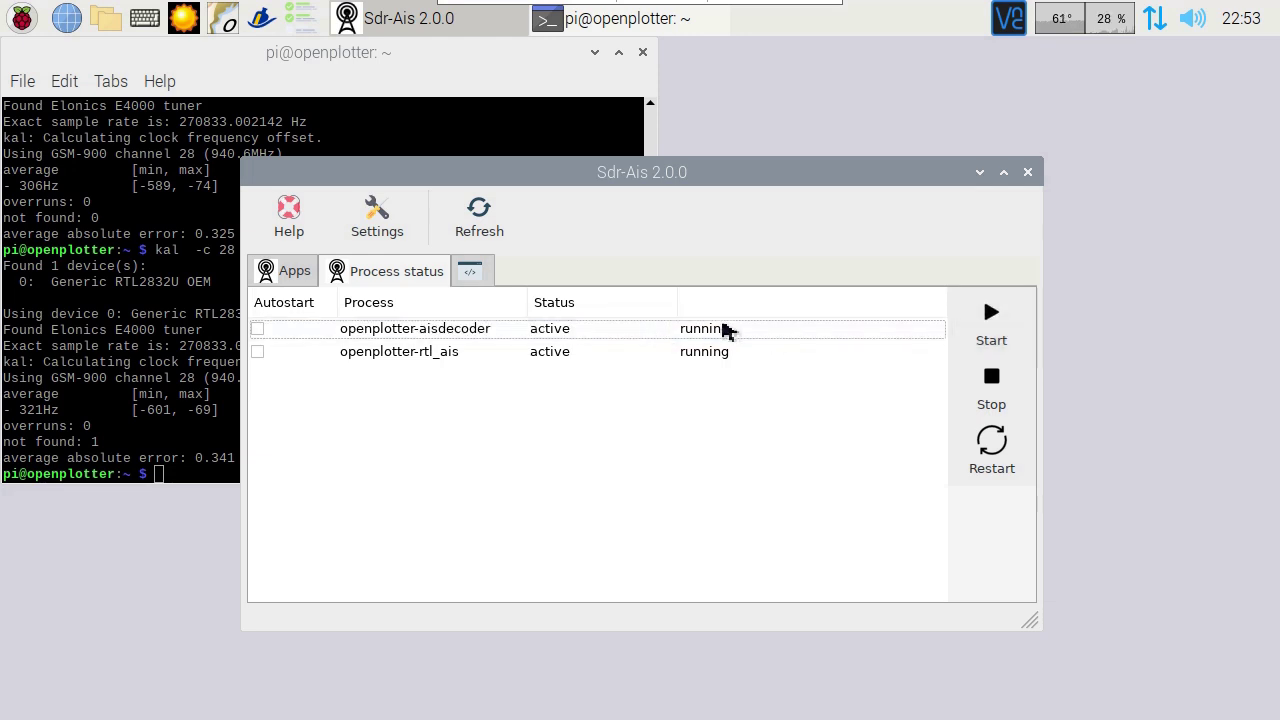
Step: Enable autostart for aisdecoder and rtl_ais, then close the Sdr-Ais and terminal windows
click(258, 331)
click(258, 353)
click(1027, 172)
click(642, 52)
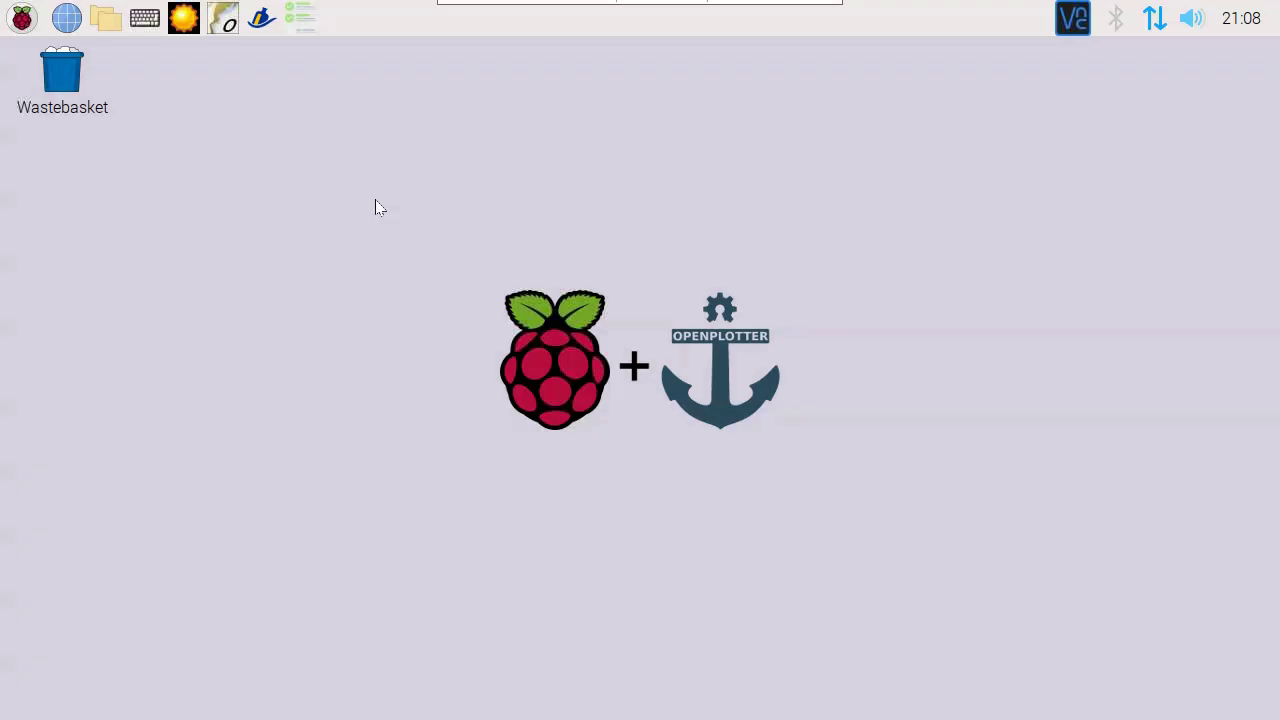
Step: Refresh OpenPlotter Settings' app list and install the I2C Sensors app (openplotter-i2c)
click(22, 20)
mouse_move(88, 218)
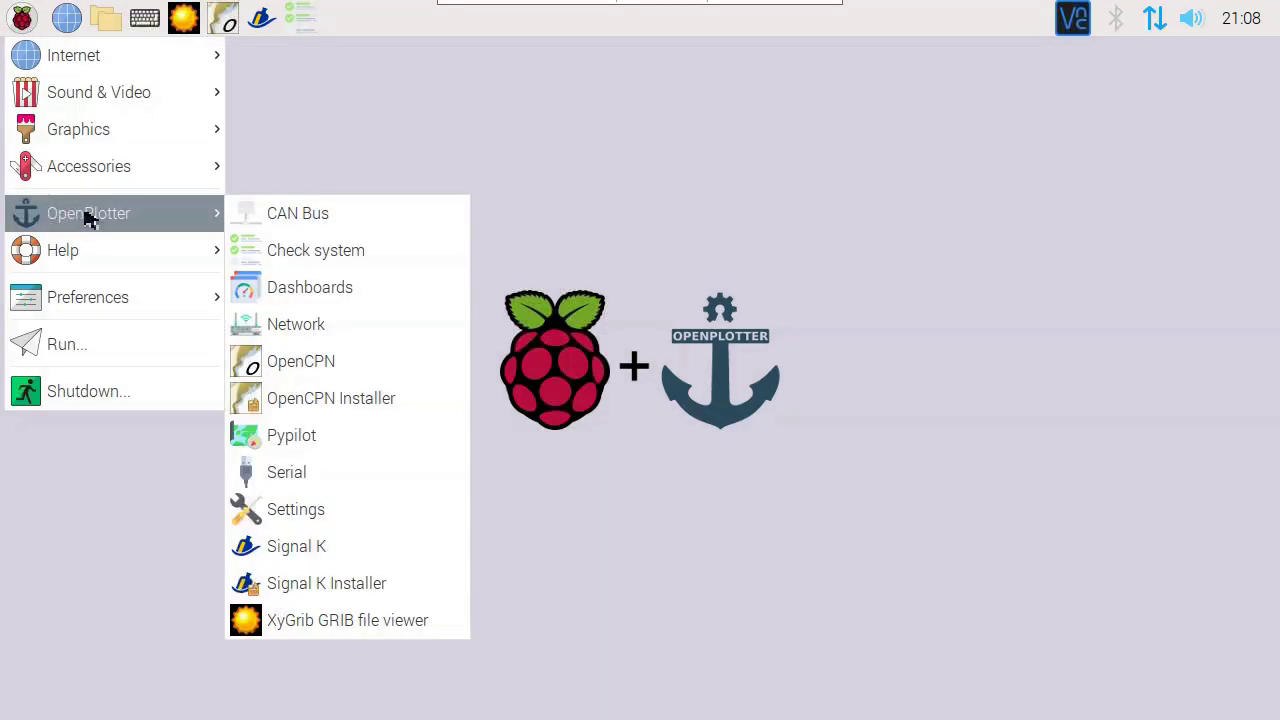
click(318, 515)
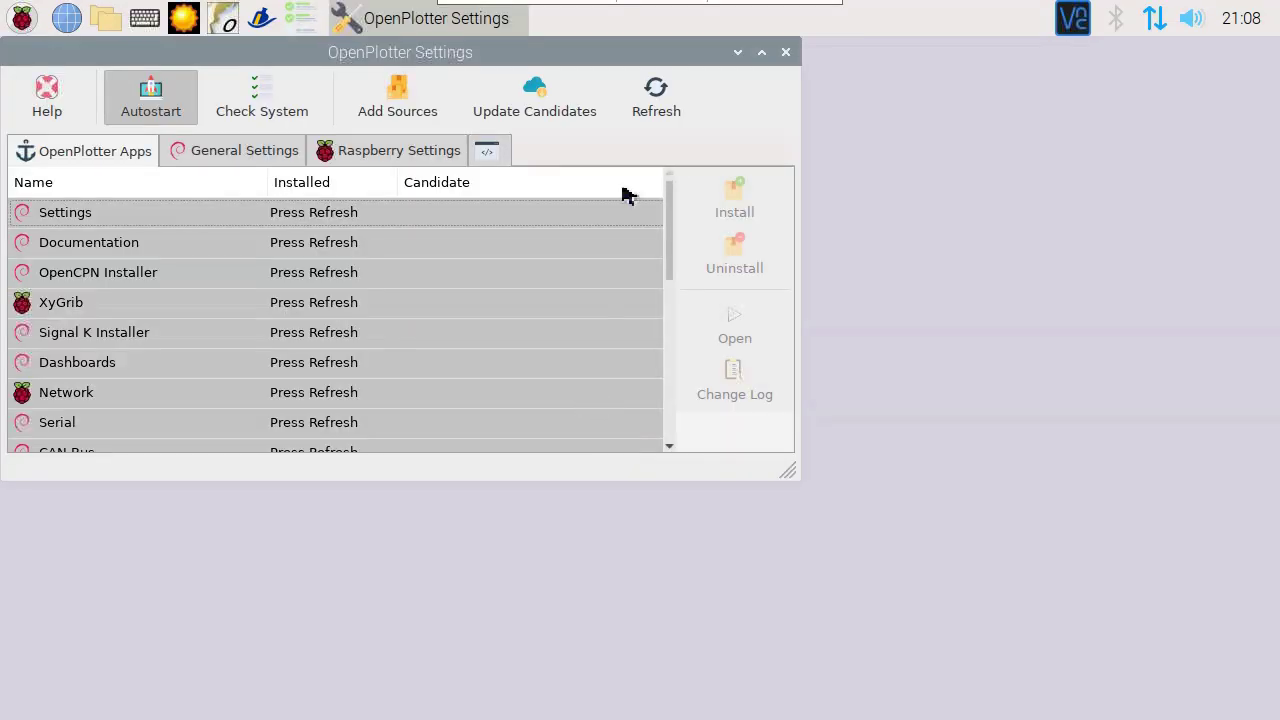
click(656, 97)
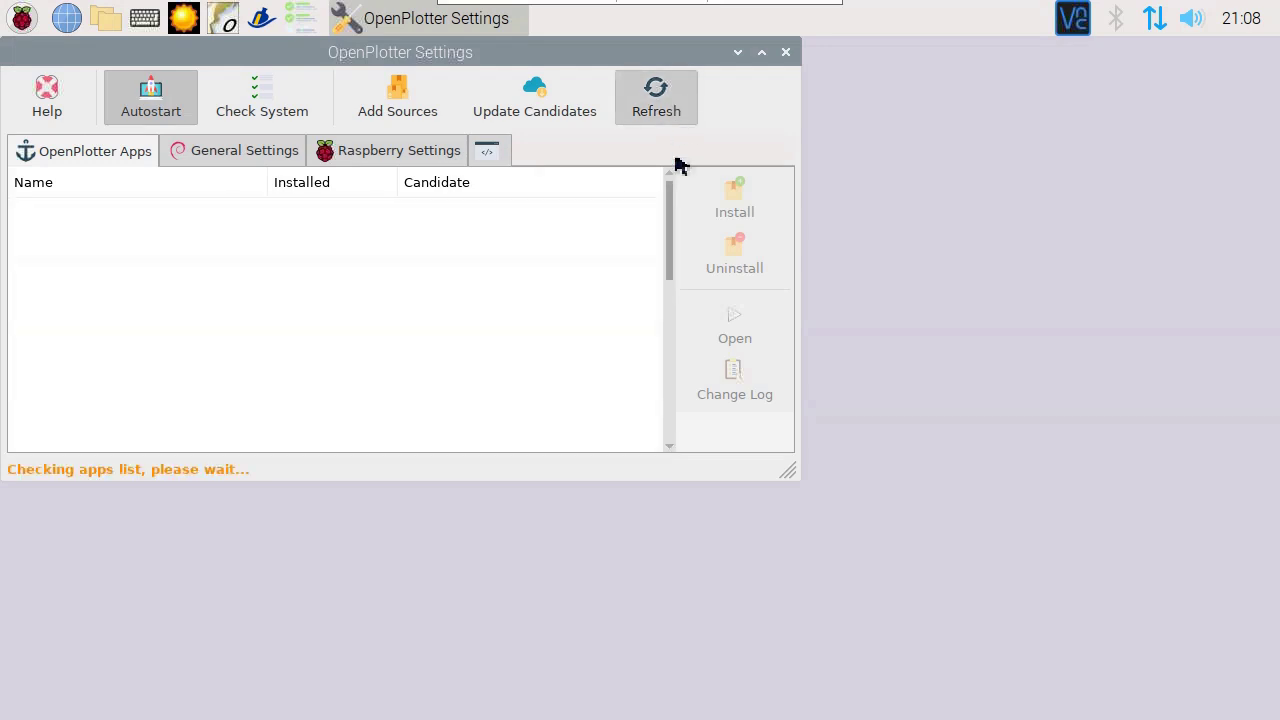
drag(674, 269, 674, 354)
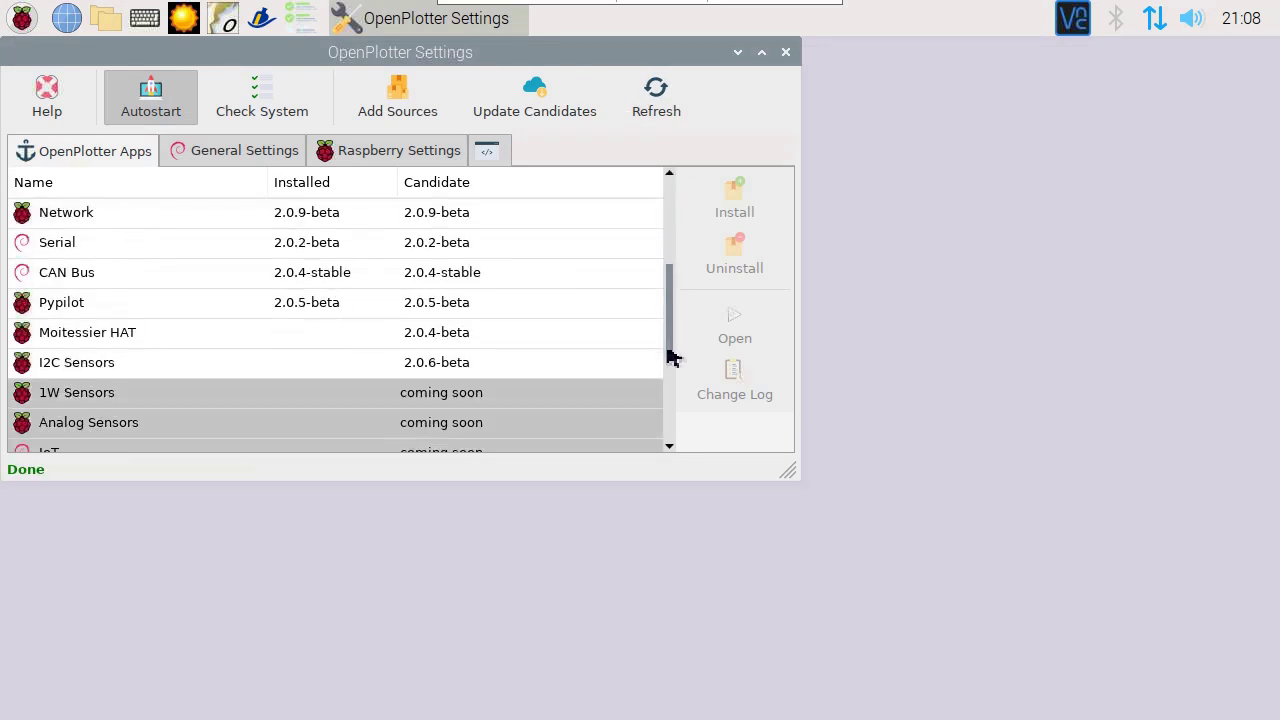
click(443, 340)
click(731, 208)
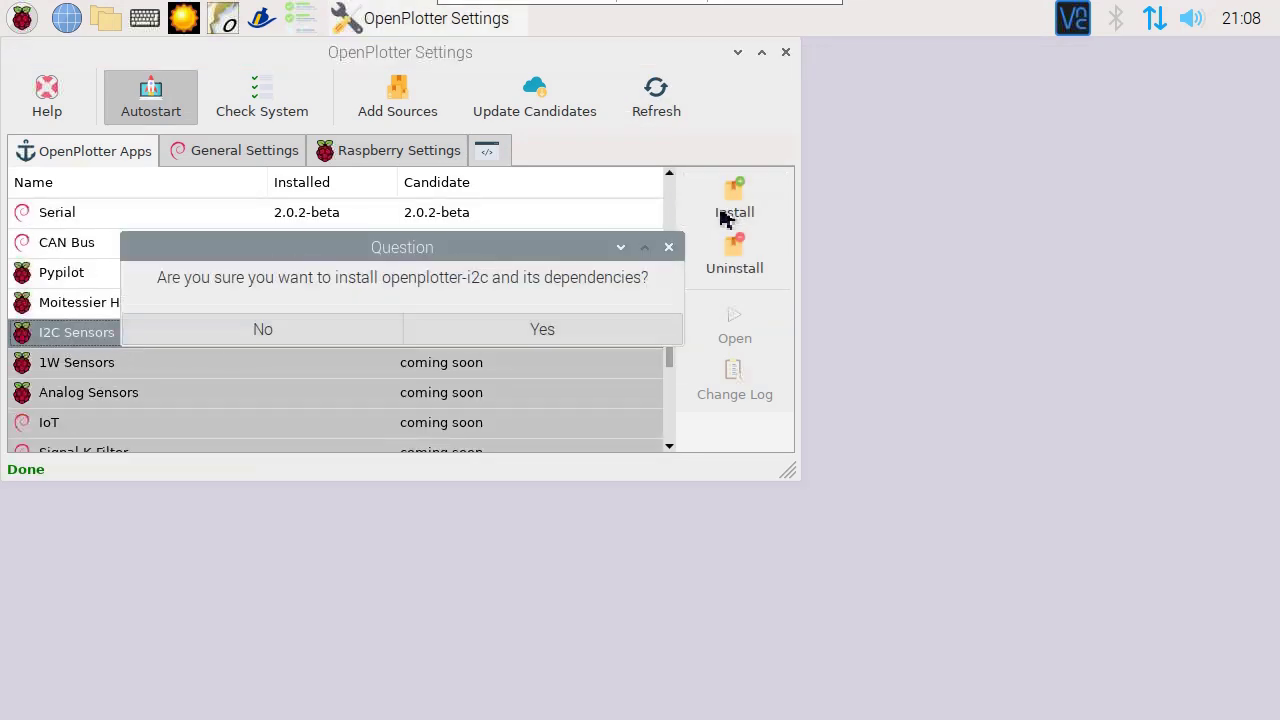
click(628, 330)
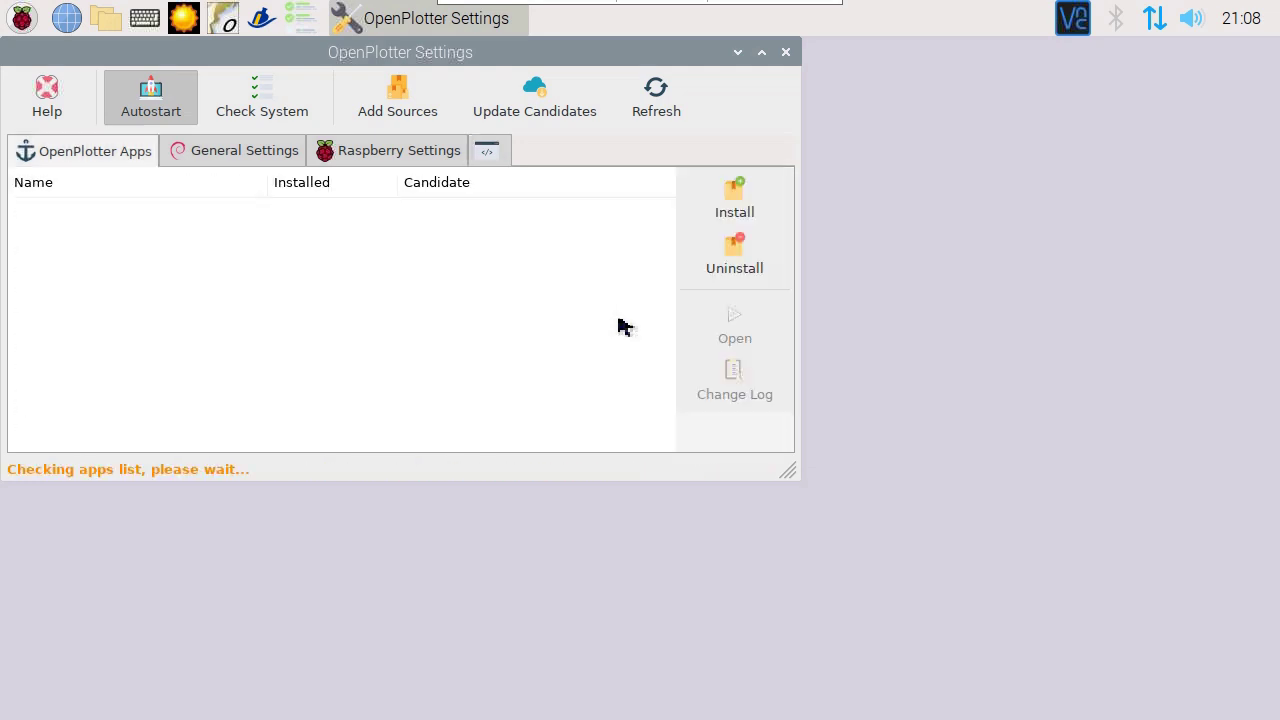
click(786, 52)
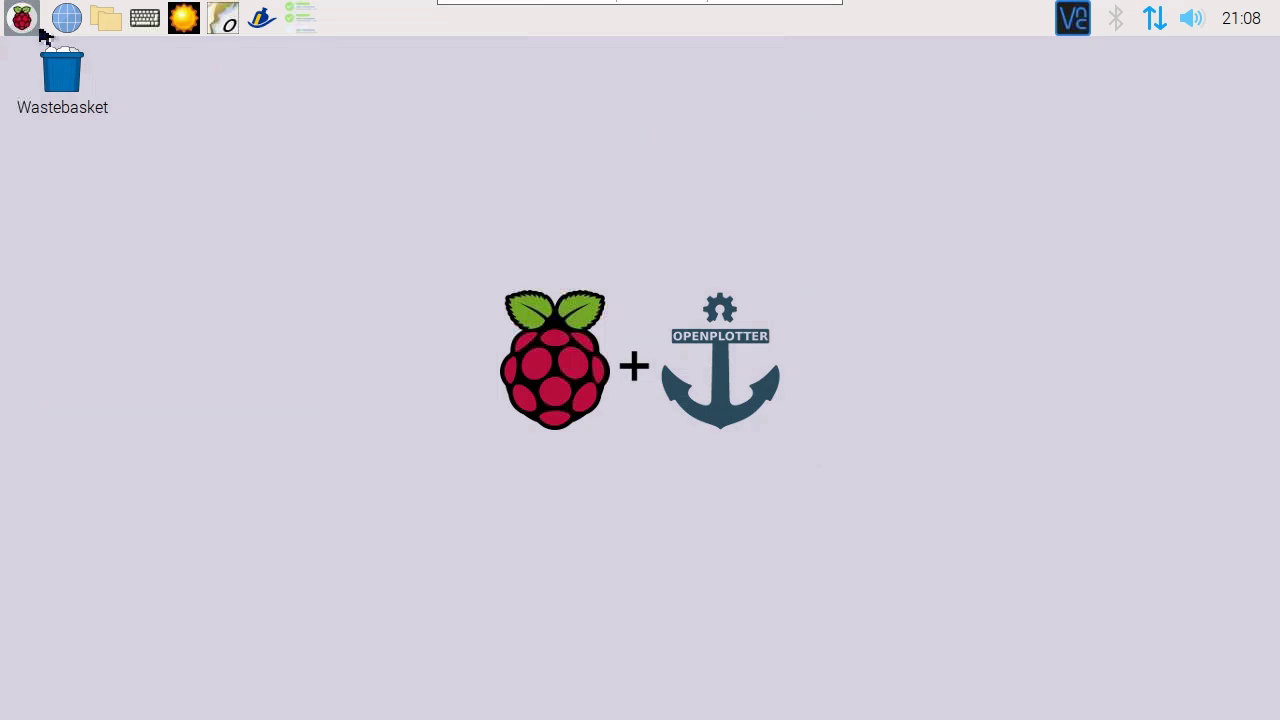
Step: Enable the I2C interface in Raspberry Pi Configuration under Interfaces
click(22, 18)
mouse_move(46, 300)
click(350, 448)
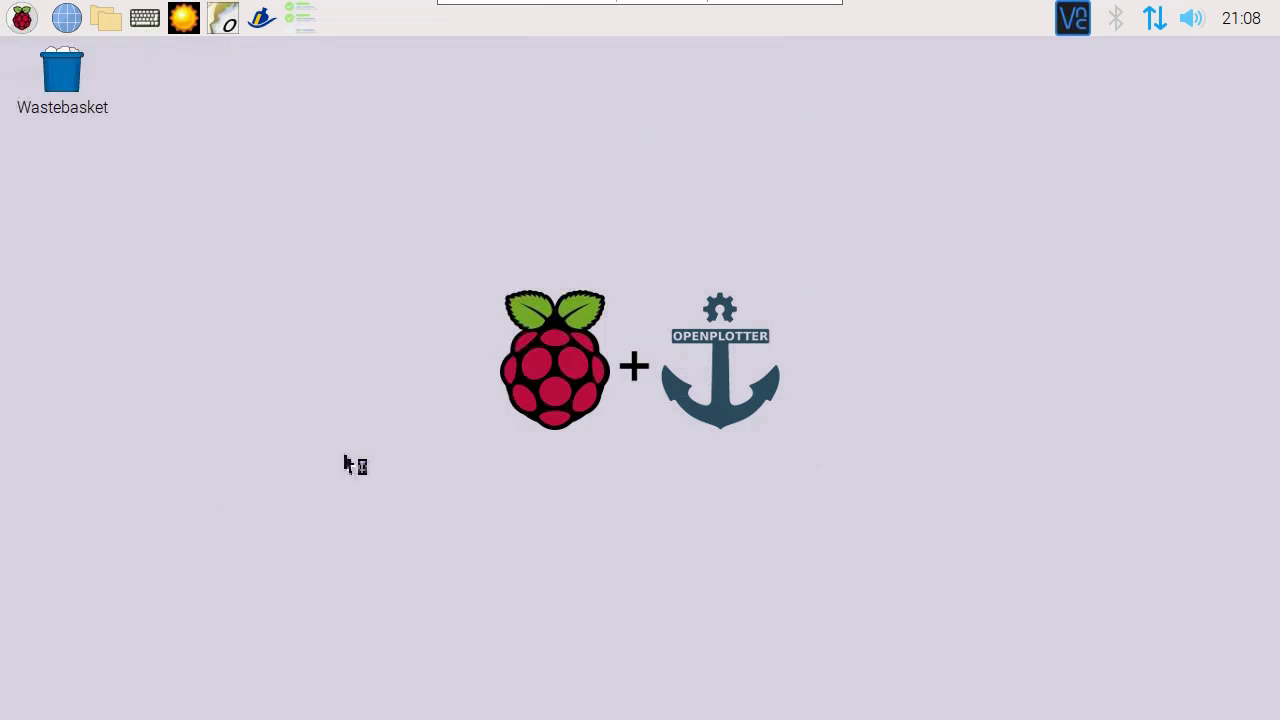
click(651, 206)
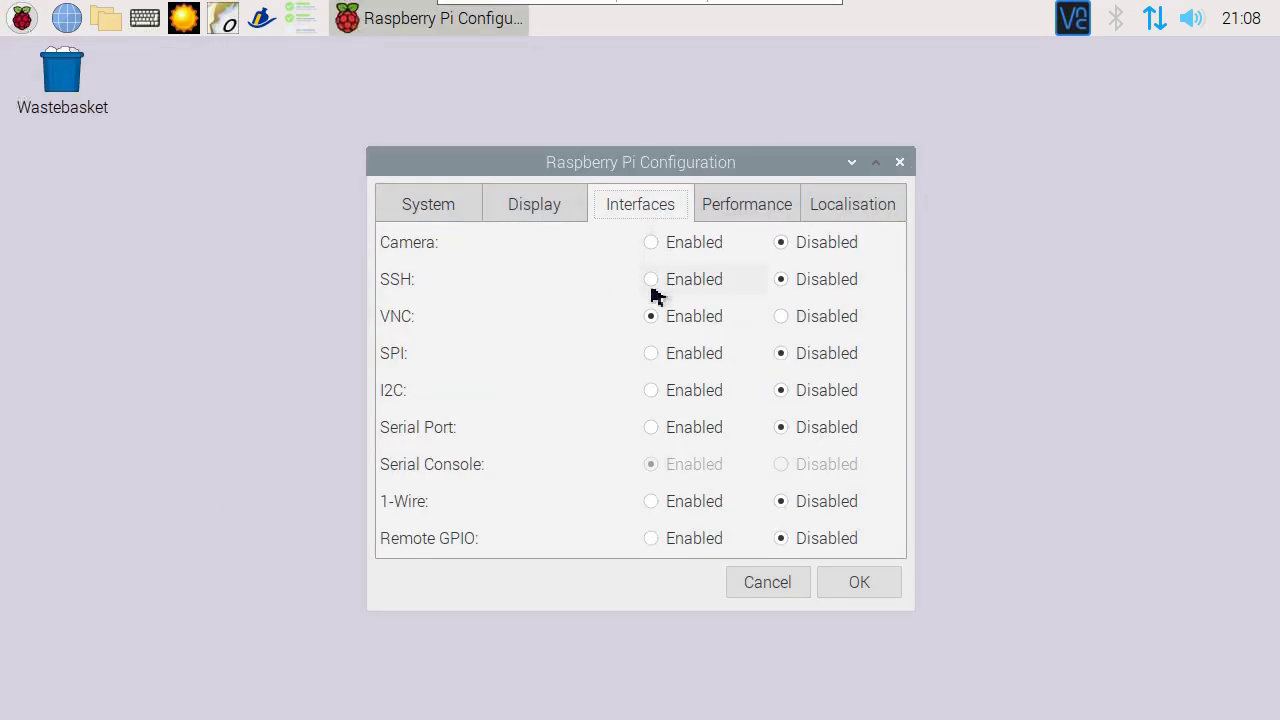
click(686, 392)
click(883, 580)
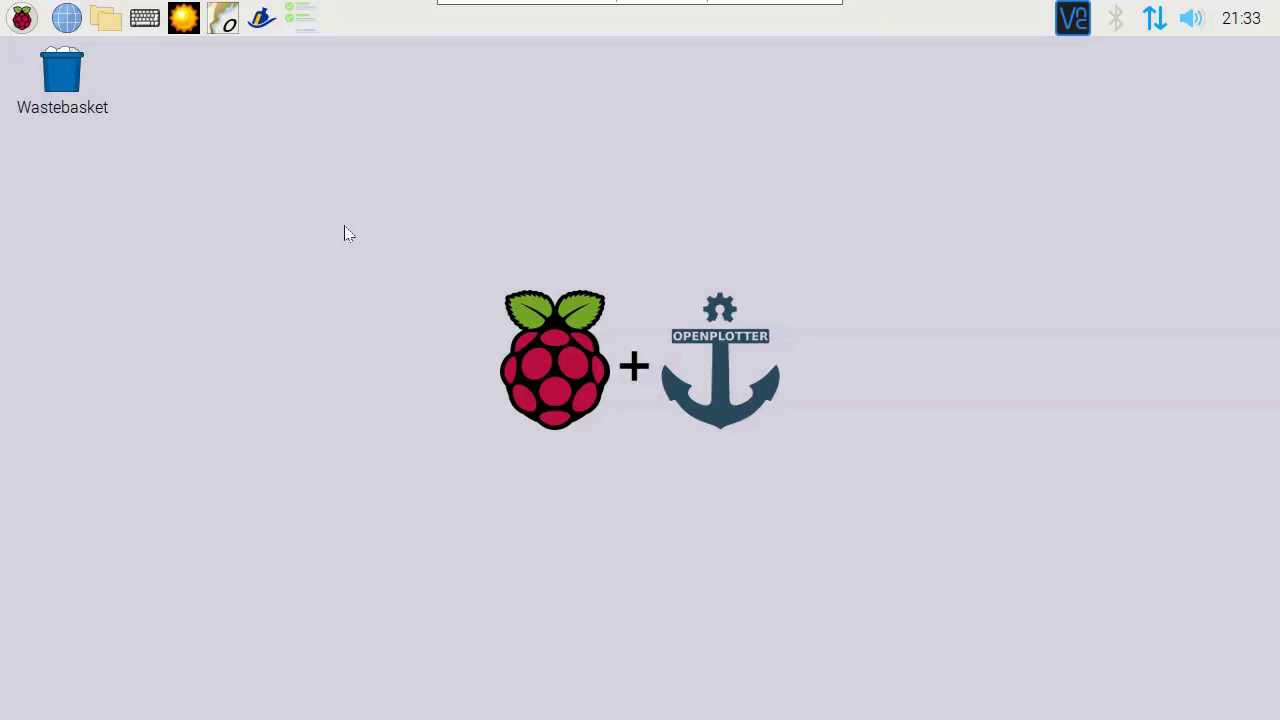
Step: Launch OpenPlotter I2C and add the detected BME280 sensor
click(22, 18)
mouse_move(100, 211)
click(290, 342)
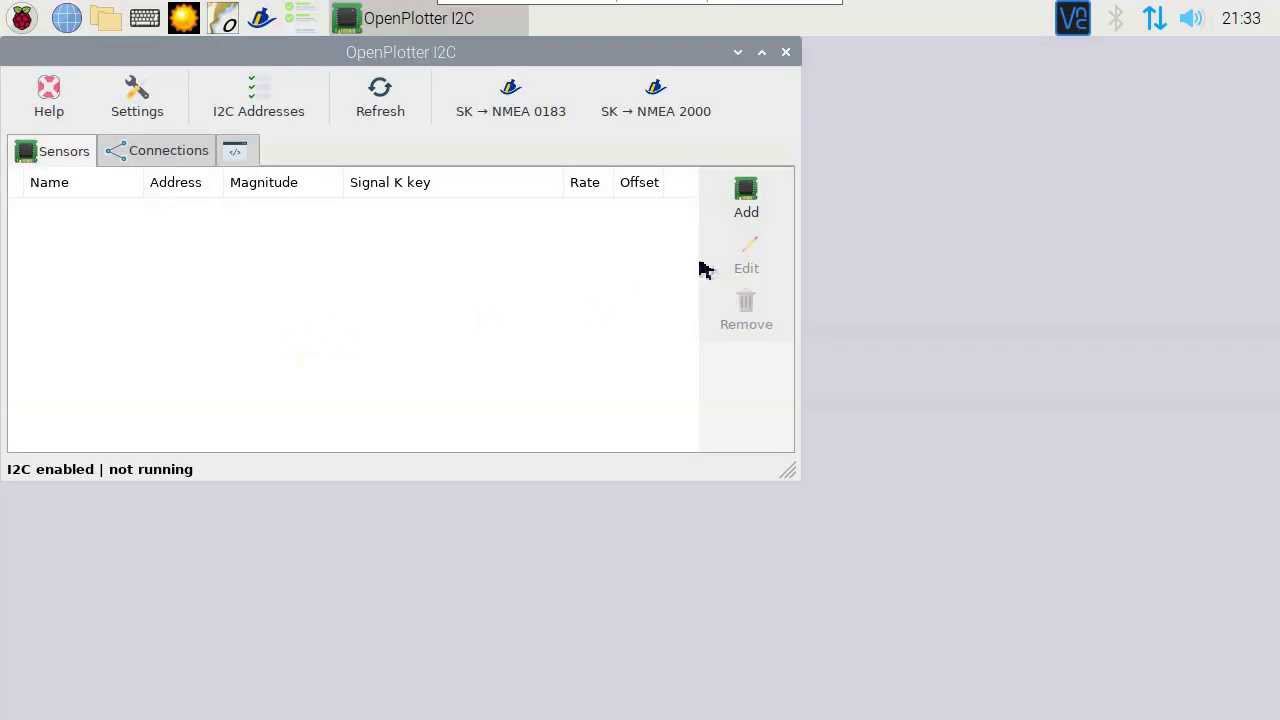
click(745, 200)
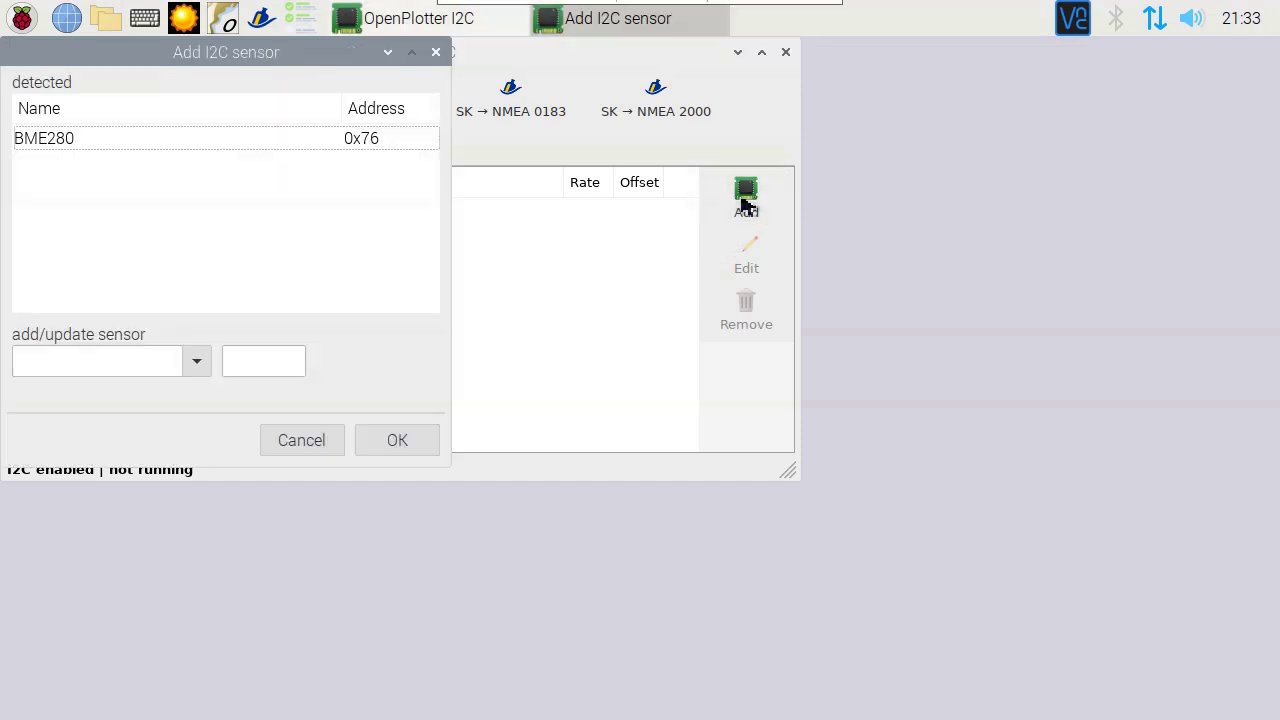
click(105, 145)
click(392, 447)
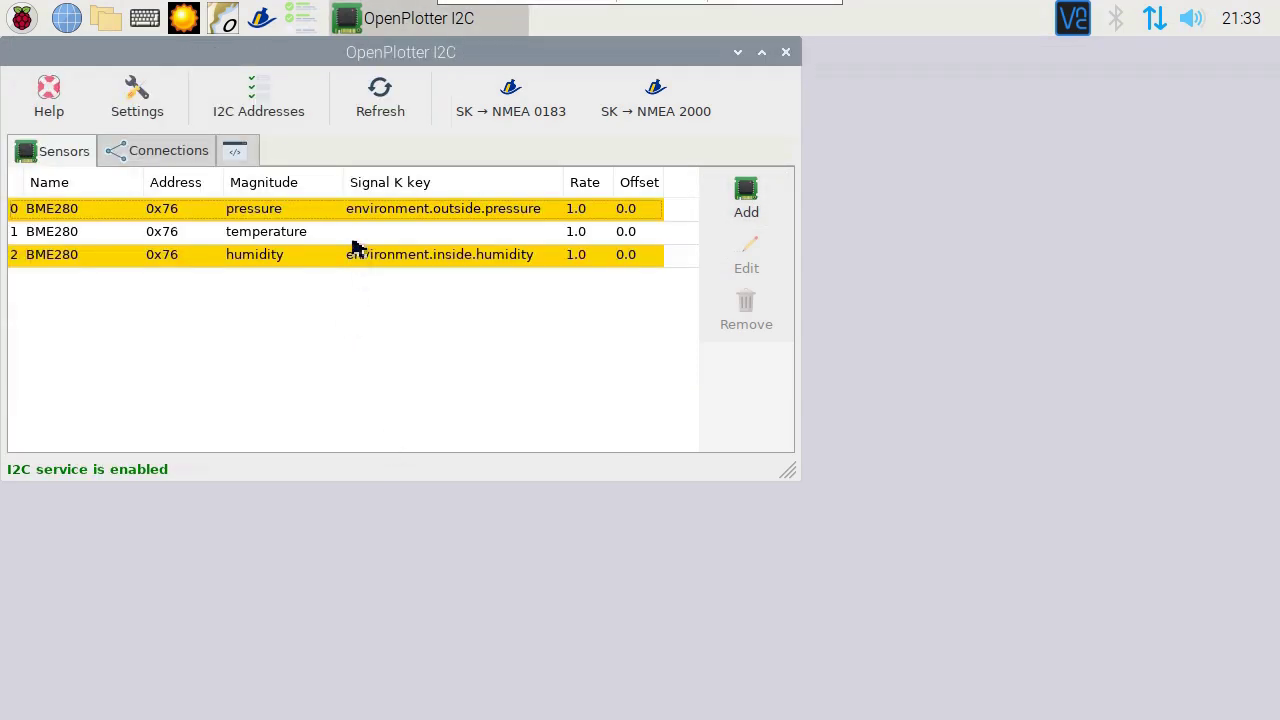
Step: Map the BME280 temperature reading to the Signal K key environment.inside.temperature
click(353, 242)
click(728, 264)
click(444, 115)
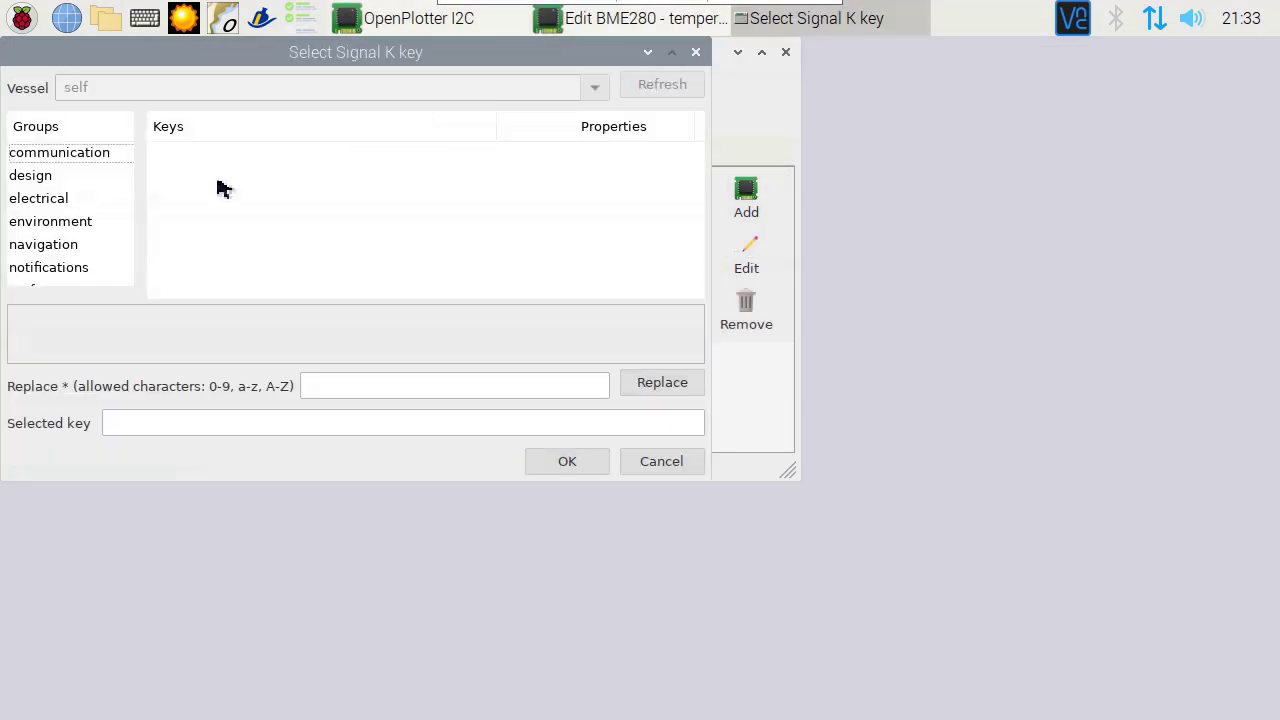
click(71, 225)
scroll(570, 200, down, 10)
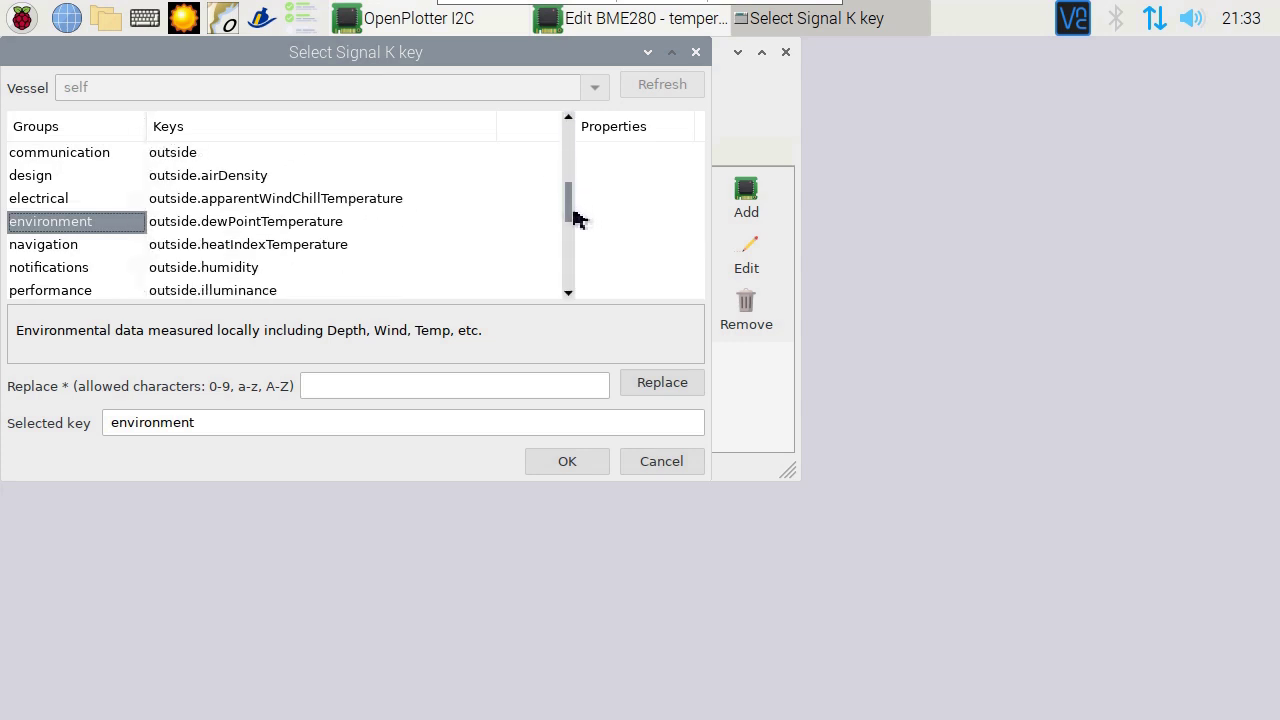
drag(574, 219, 571, 211)
click(240, 180)
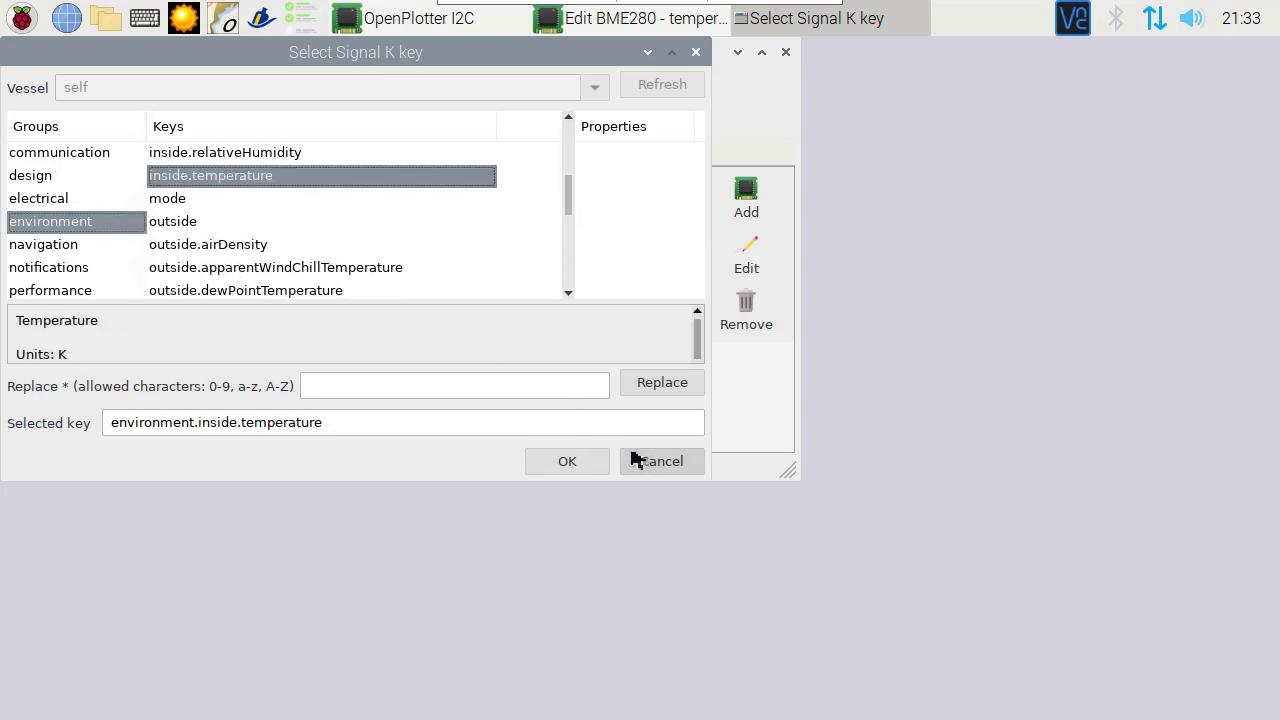
click(557, 463)
click(455, 262)
Step: Add a Signal K connection for the BME280 sensor
click(165, 152)
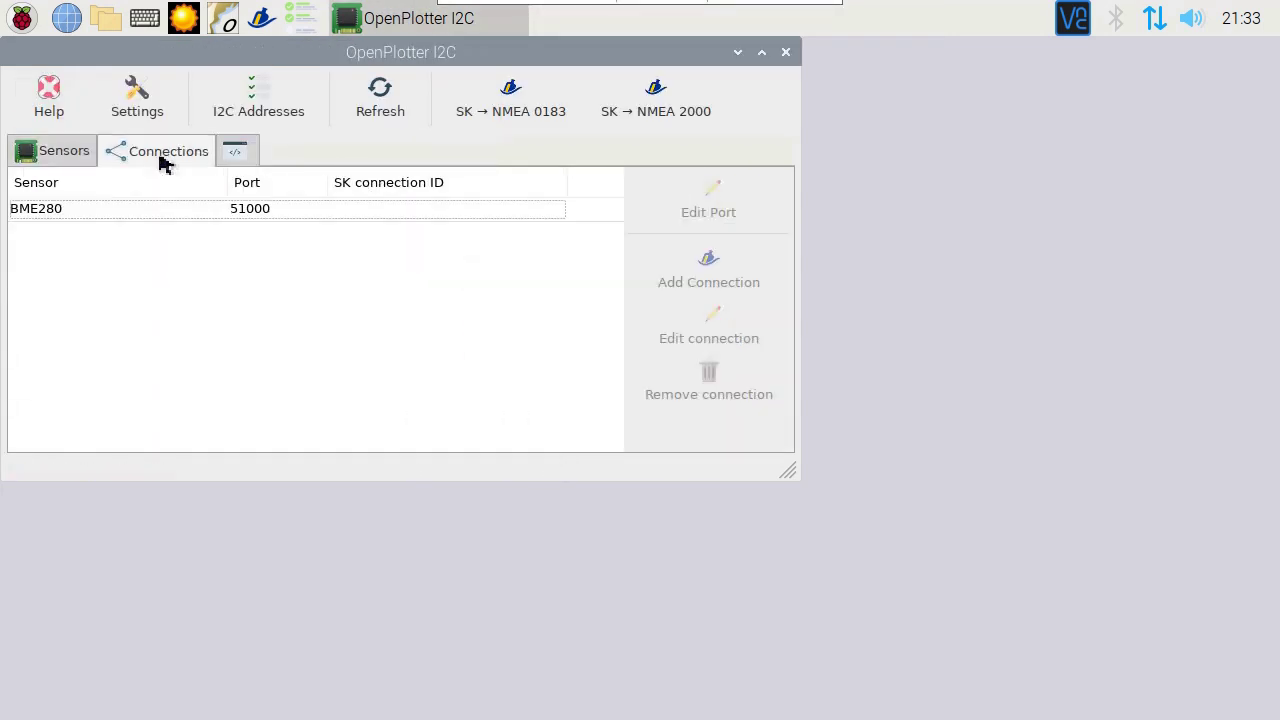
click(172, 218)
click(706, 268)
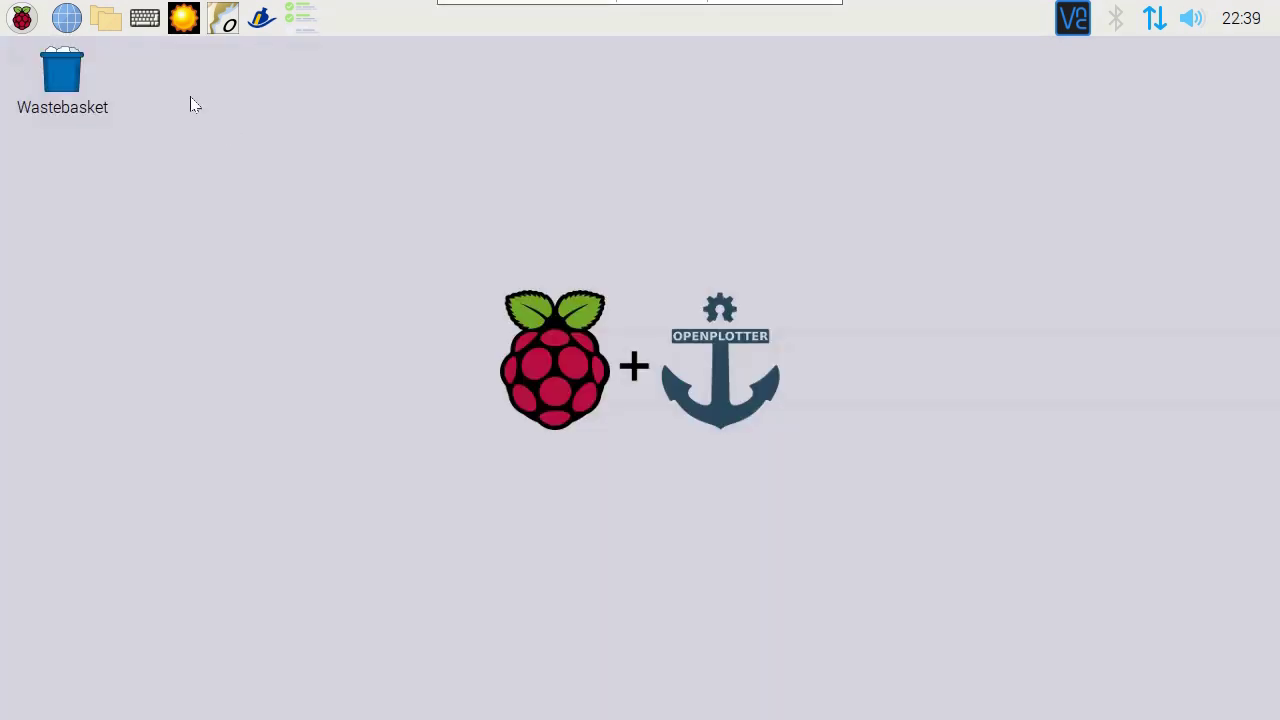
Step: Open the Instrument Panel dashboard in the browser from OpenPlotter Dashboards
click(22, 18)
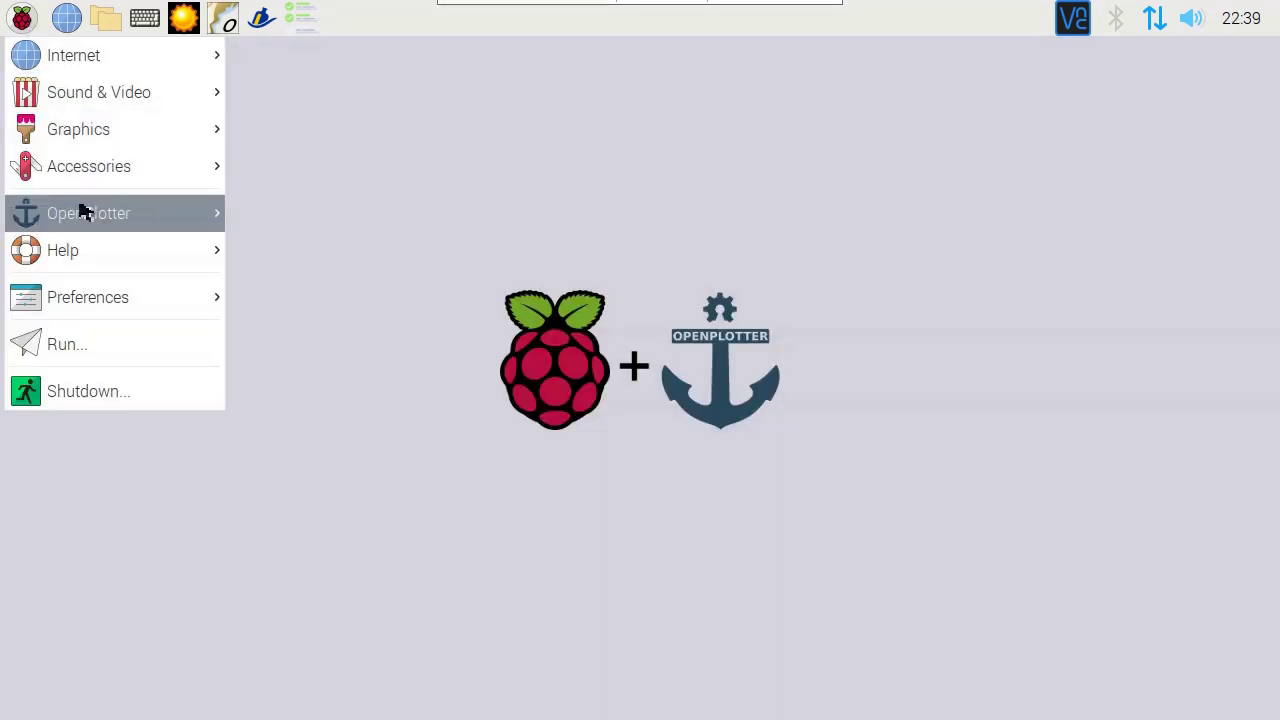
mouse_move(83, 213)
click(340, 287)
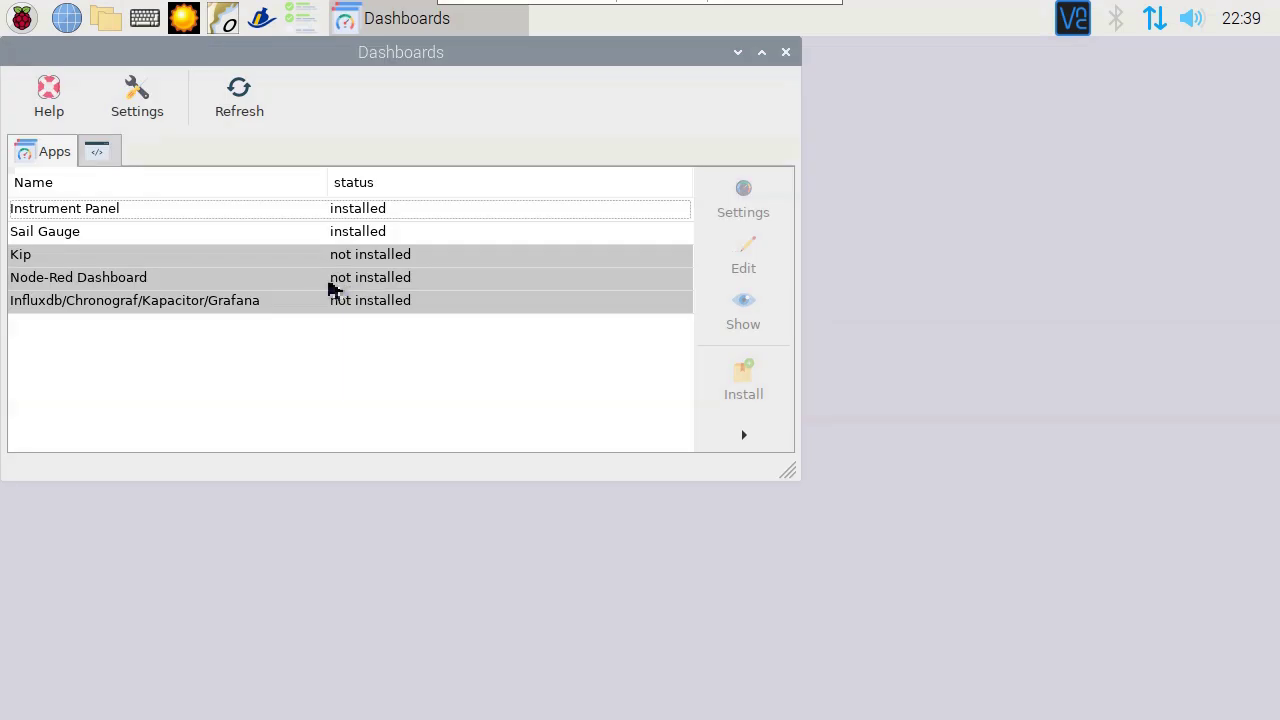
click(103, 211)
click(757, 320)
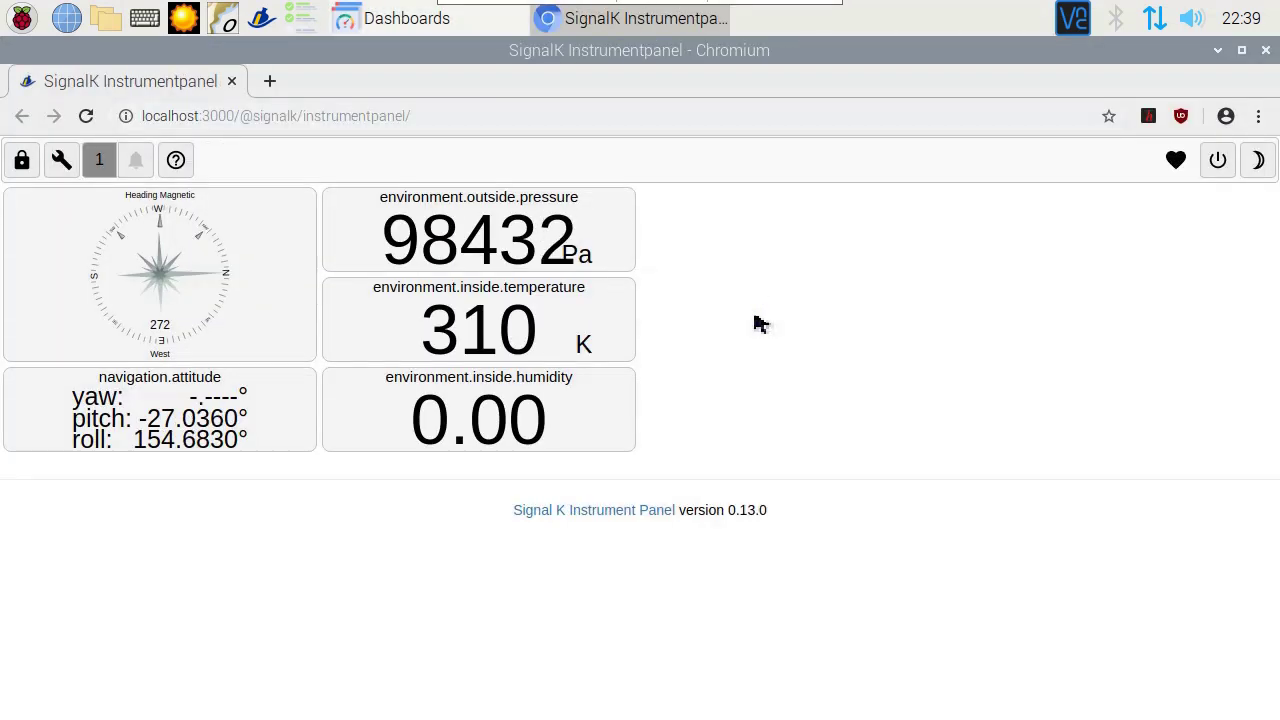
Step: Set the panel's pressure unit to hPa and temperature unit to Celsius
click(61, 160)
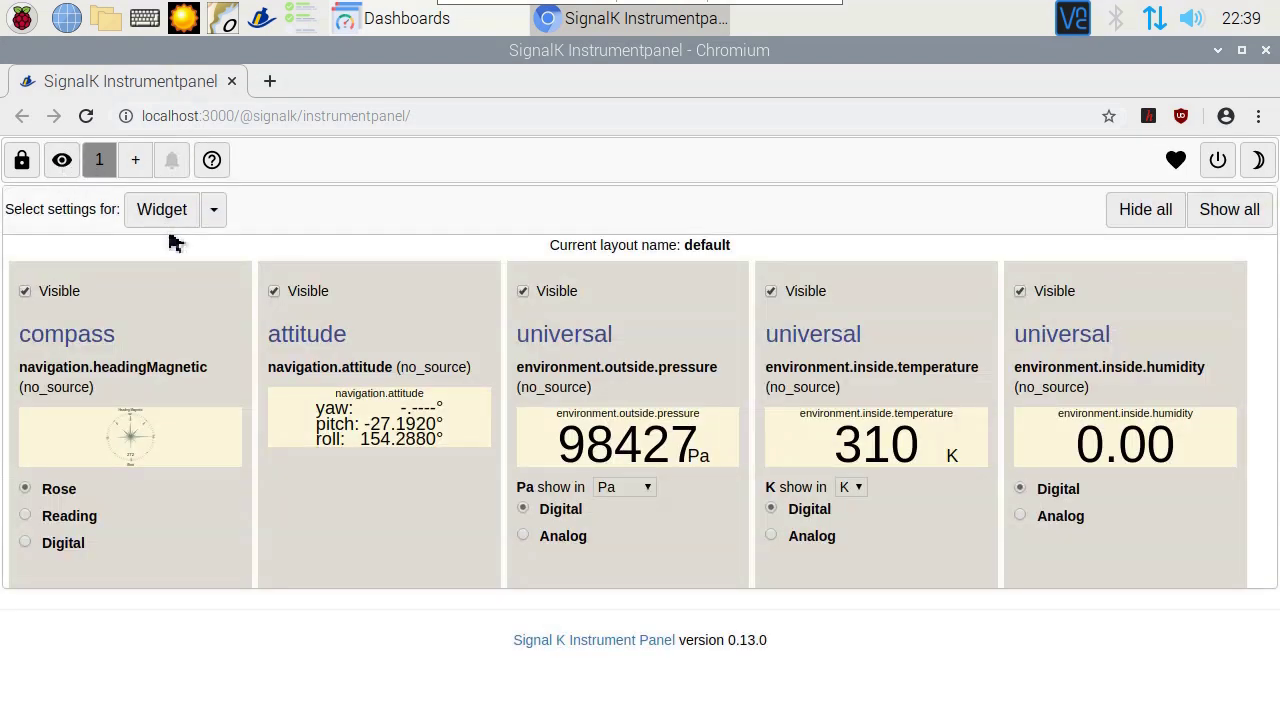
click(623, 487)
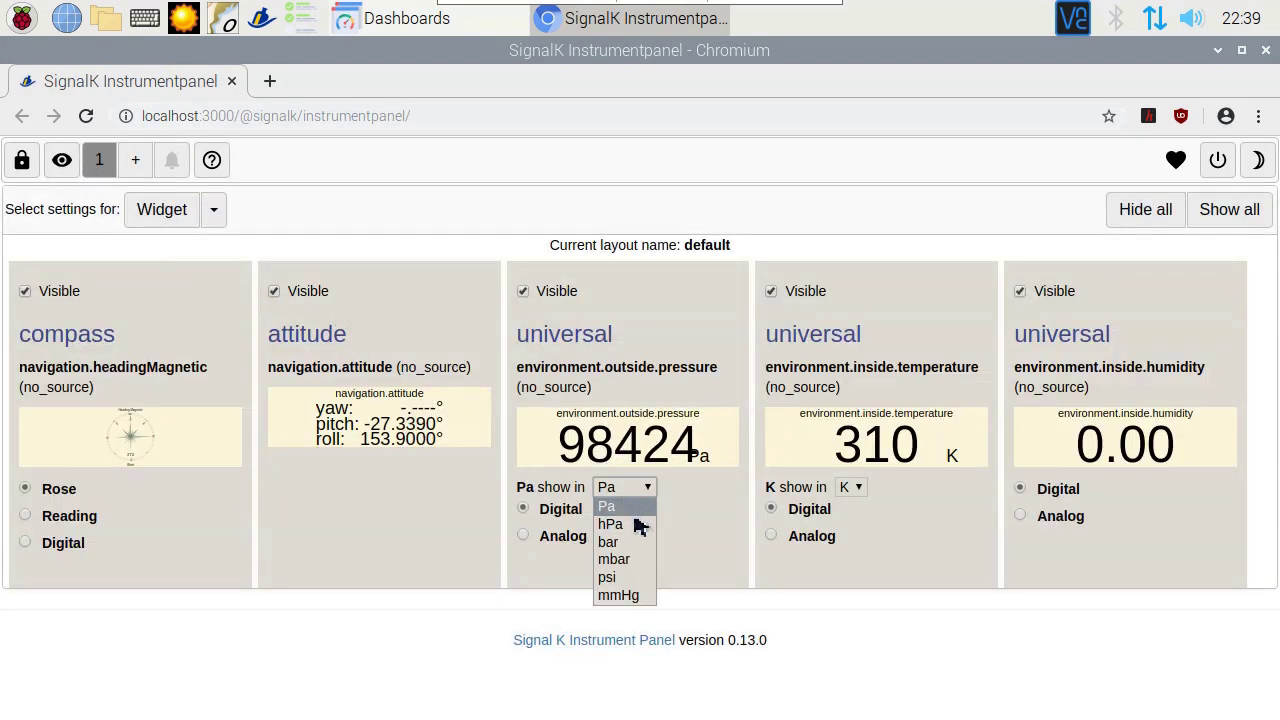
click(640, 524)
click(840, 558)
click(849, 596)
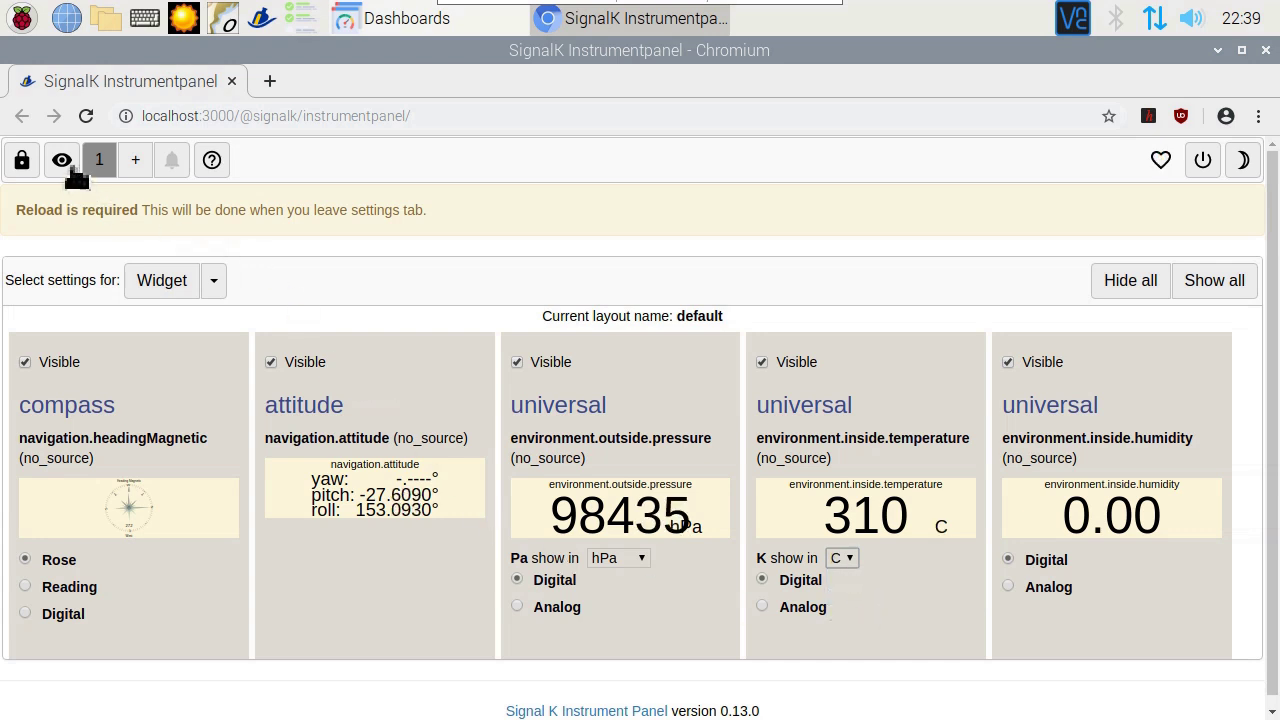
click(73, 170)
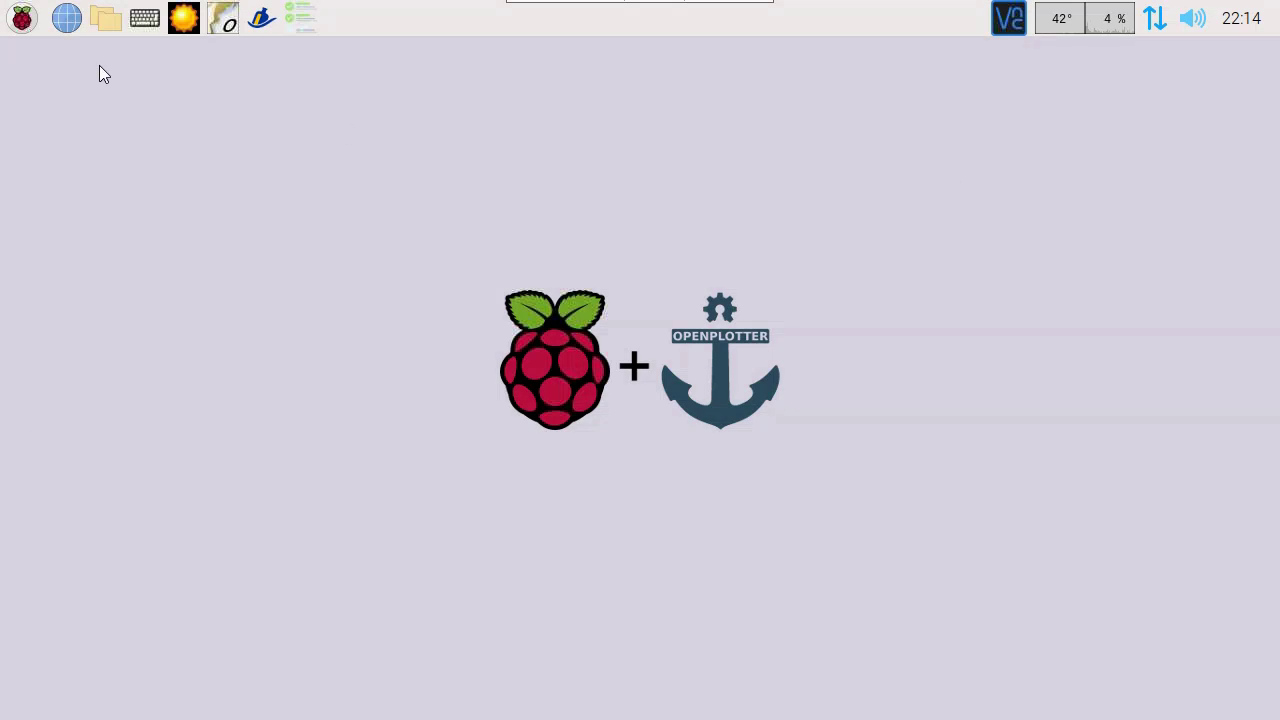
Step: Launch OpenPlotter Network and check the network status, selecting the 10.10.10.1 address
click(22, 18)
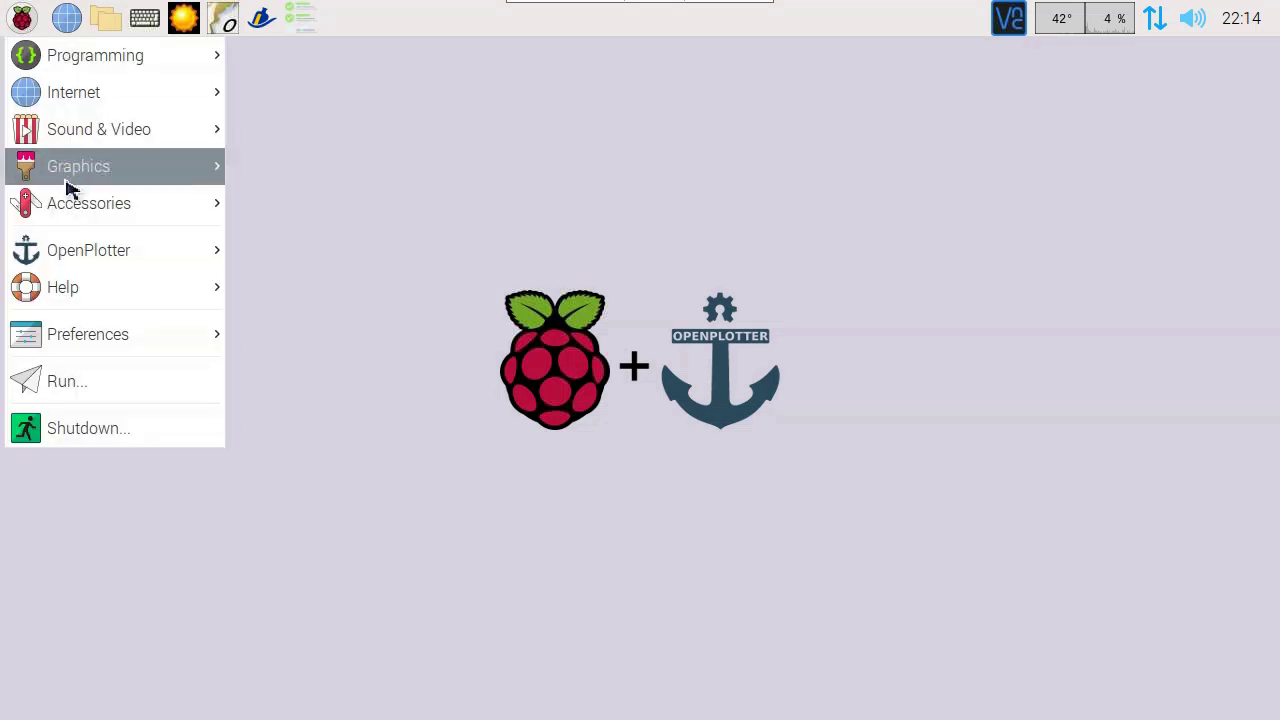
mouse_move(206, 254)
click(312, 302)
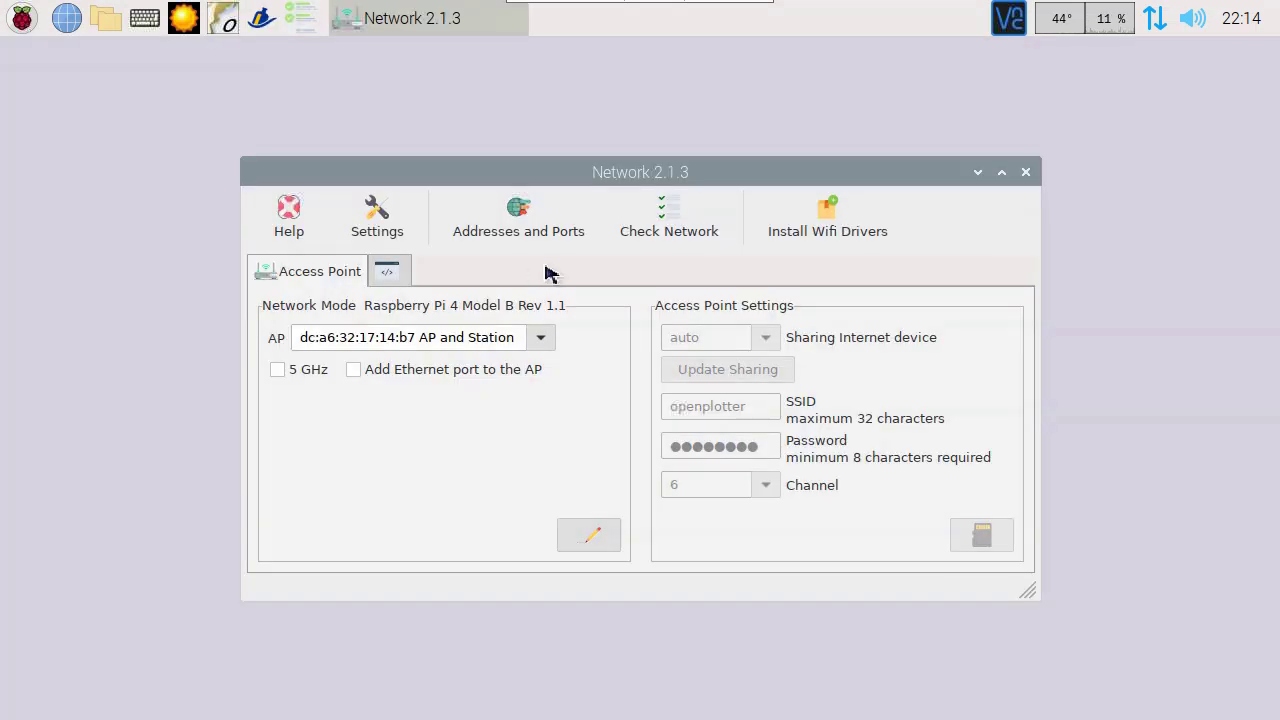
click(657, 232)
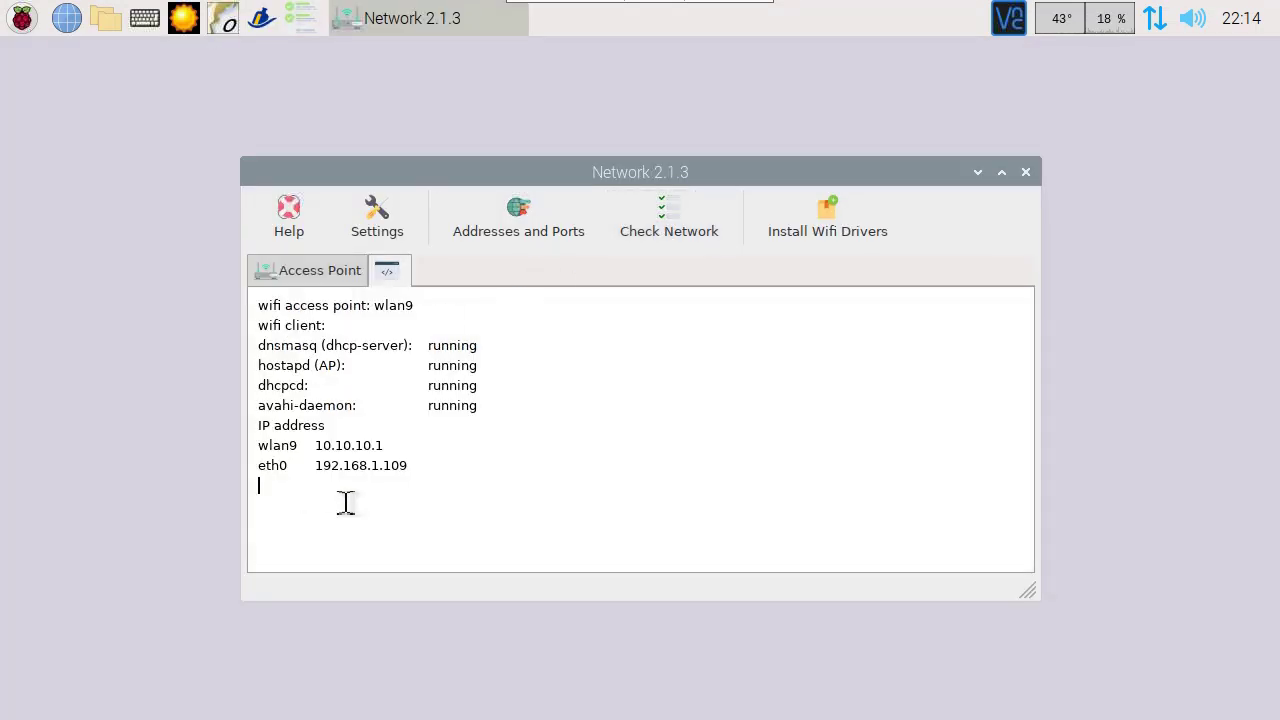
double_click(375, 445)
Step: Keep the network mode at AP and Station and apply it
click(350, 272)
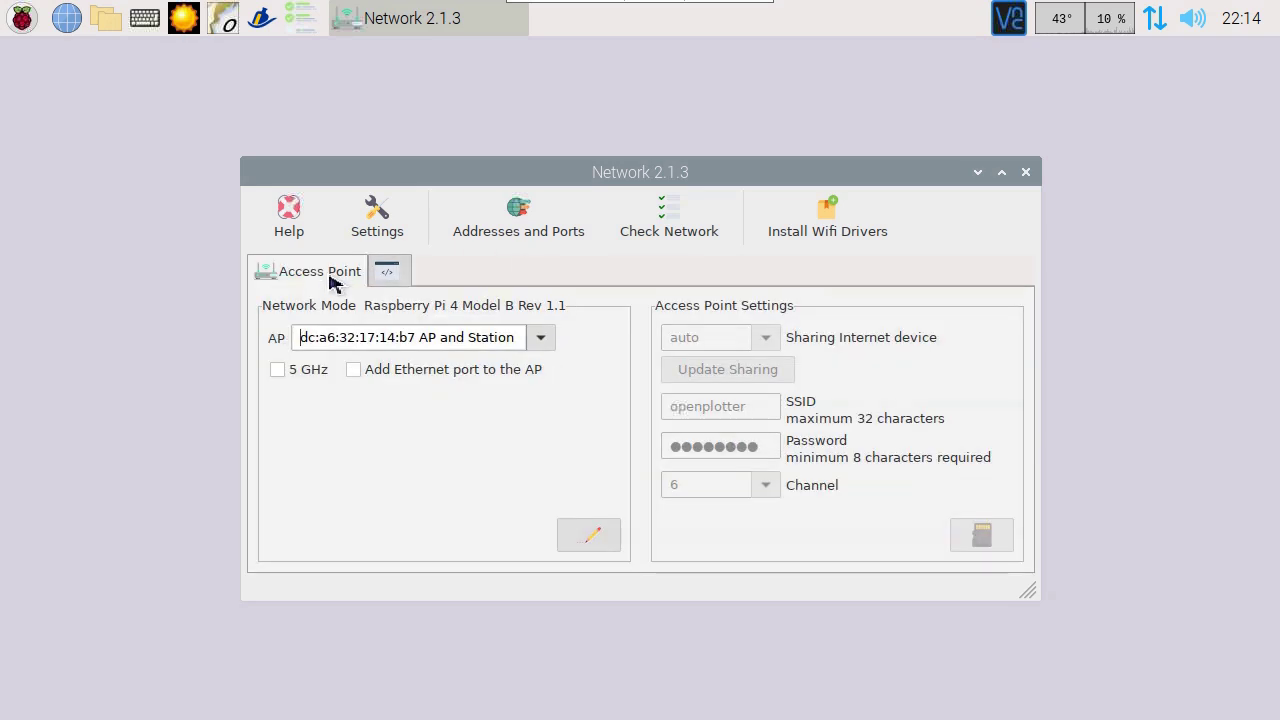
click(538, 342)
click(470, 424)
click(588, 540)
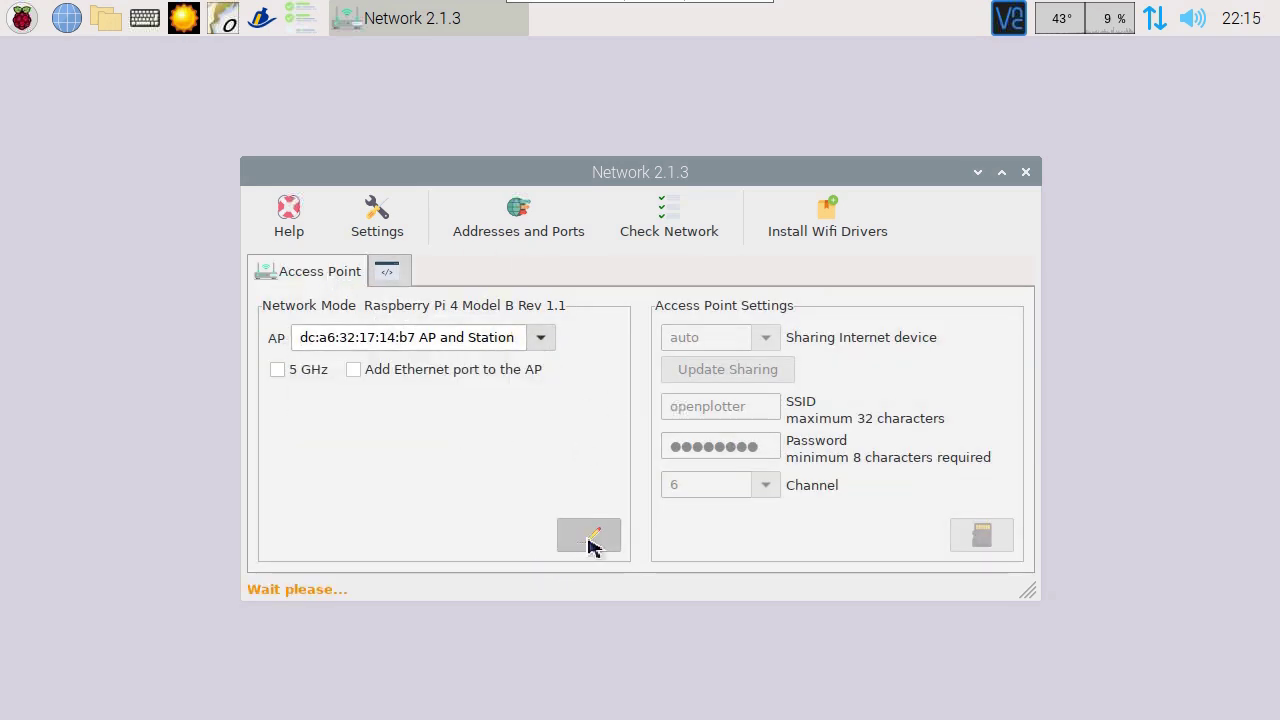
Step: Keep internet sharing on auto, pick an access point channel, save, and accept the reboot
click(766, 337)
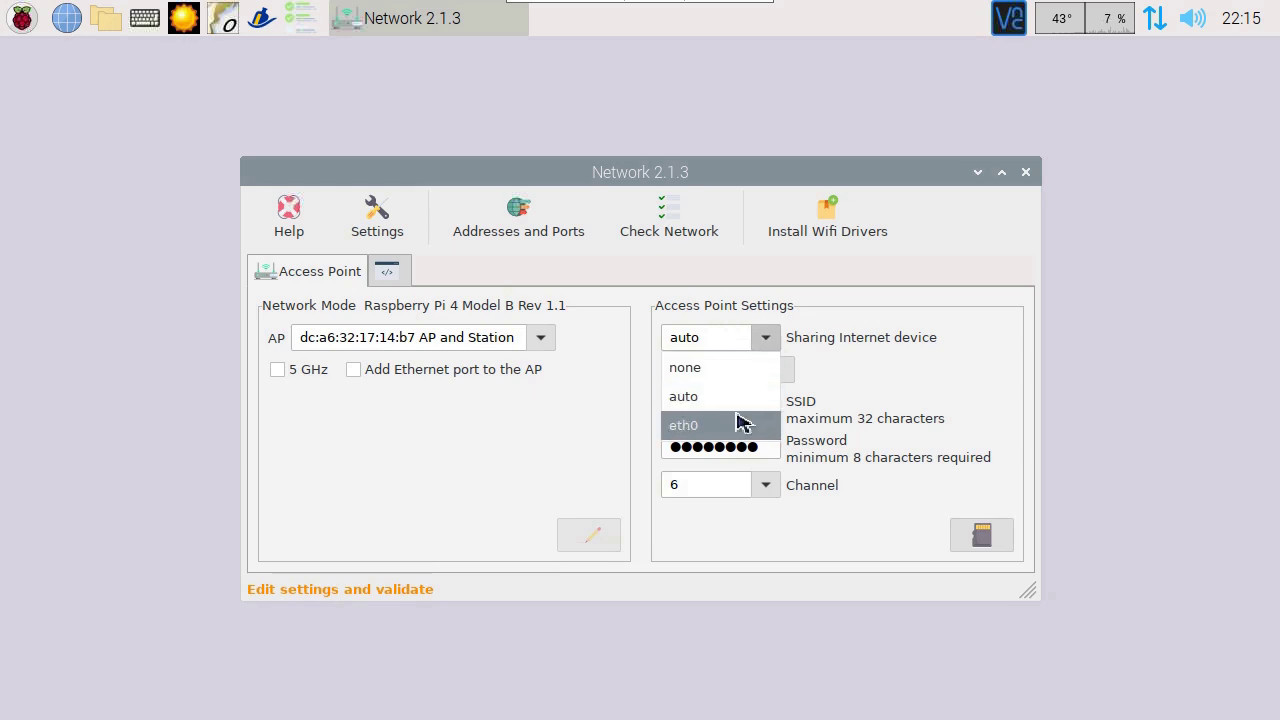
click(765, 415)
click(765, 485)
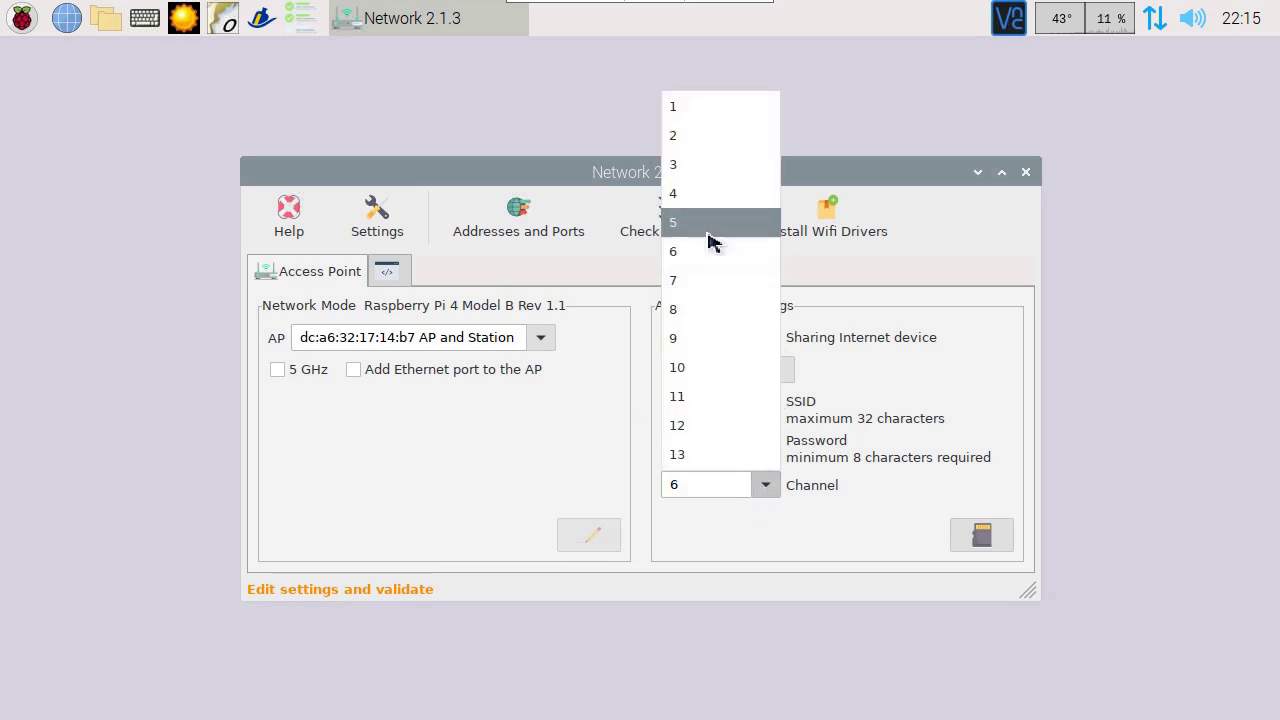
click(705, 280)
click(981, 535)
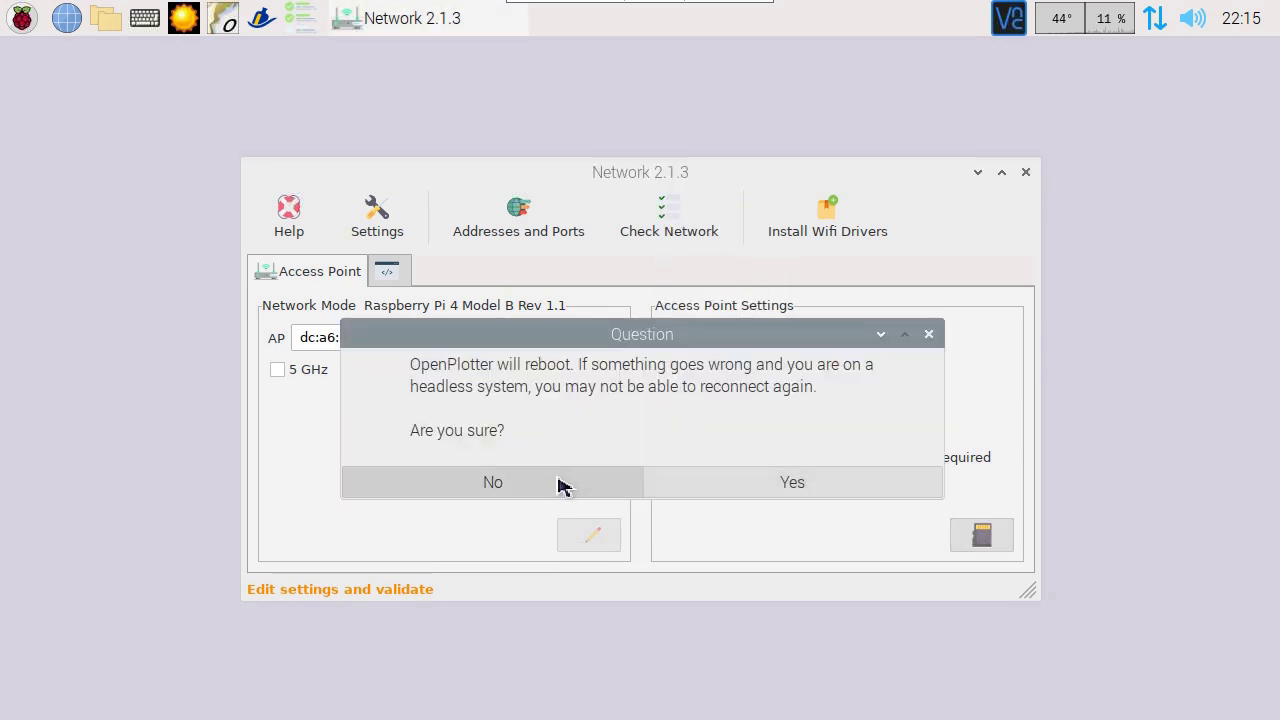
click(736, 489)
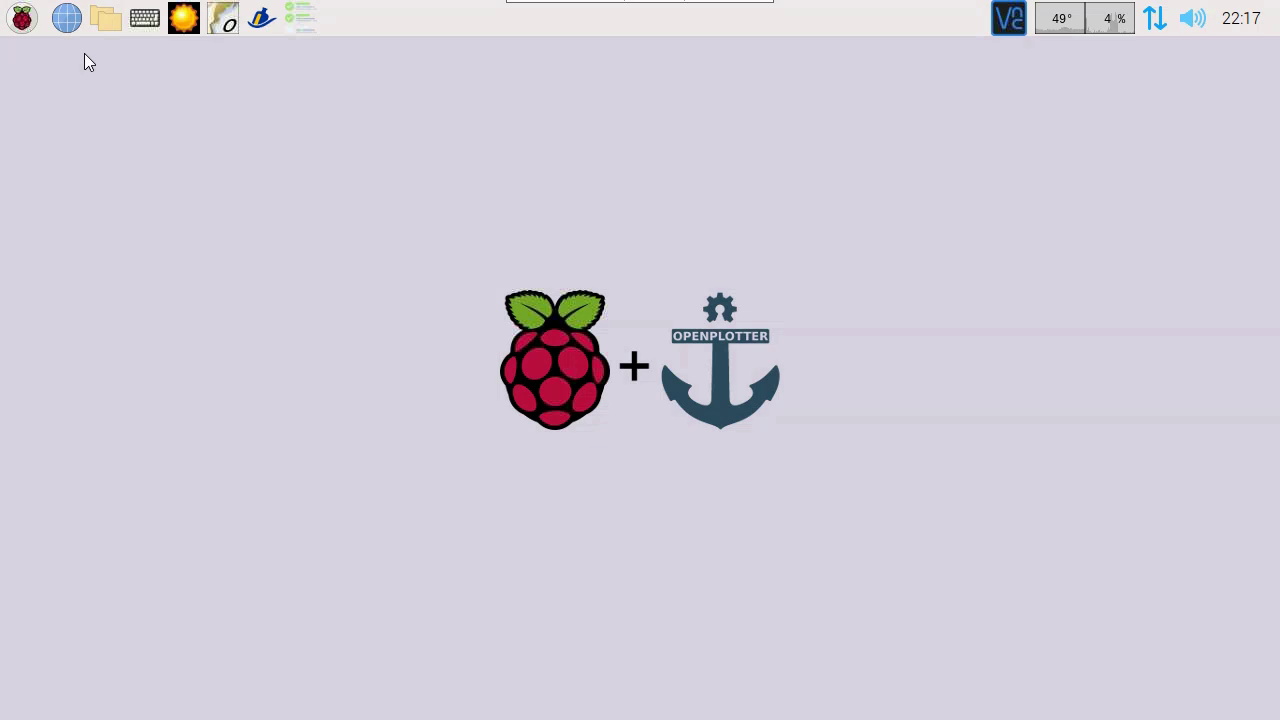
Step: Load the Signal K server at 10.10.10.1:3000 in Chromium and open the Instrumentpanel webapp
click(72, 26)
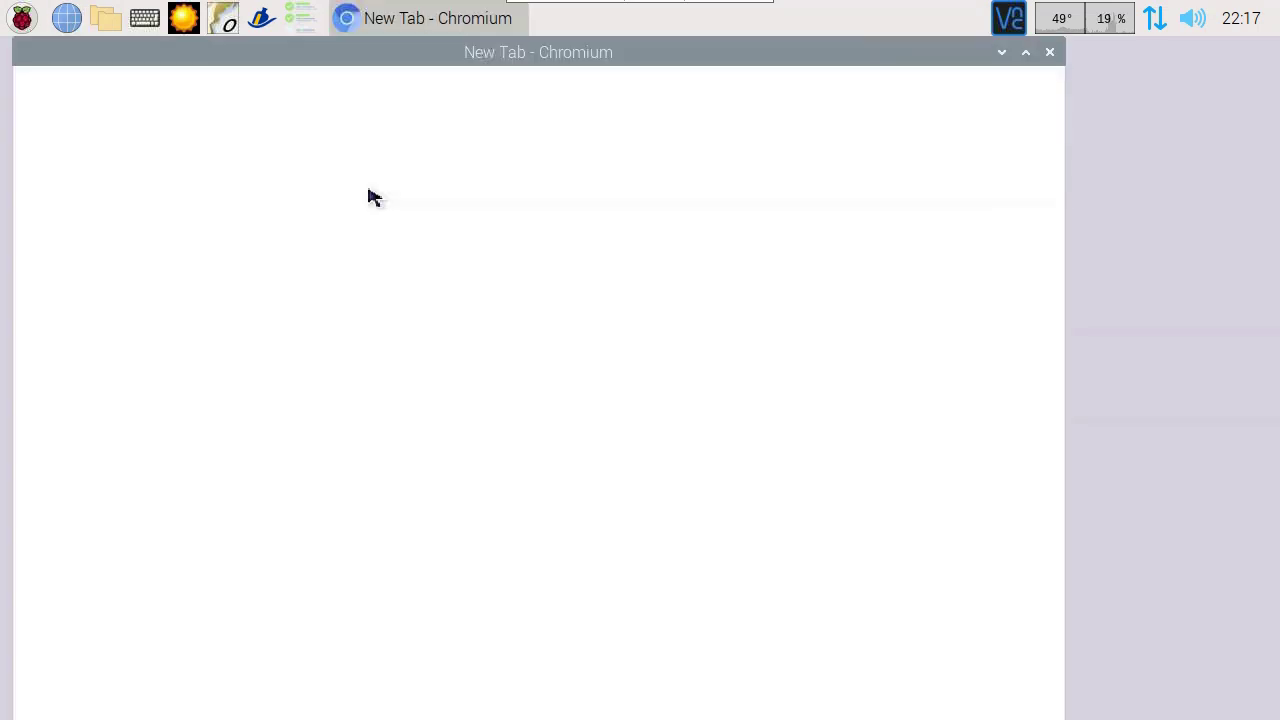
text(10.10.10.1)
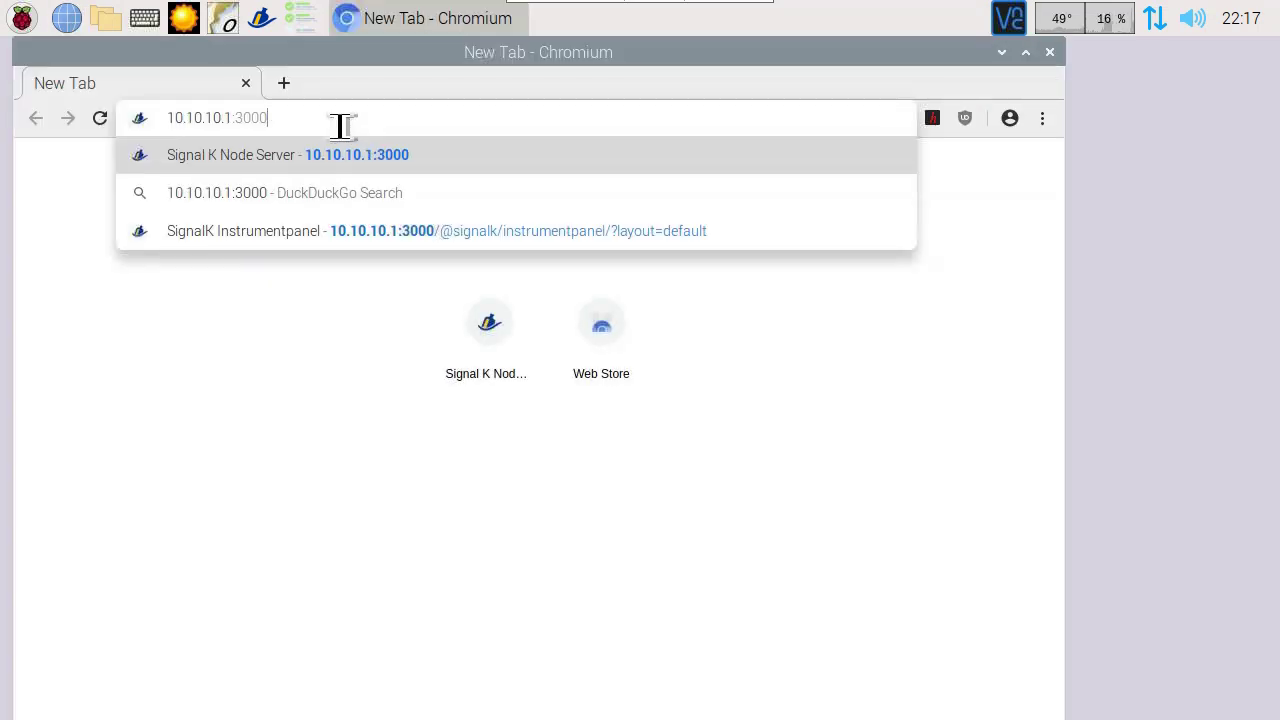
key(Return)
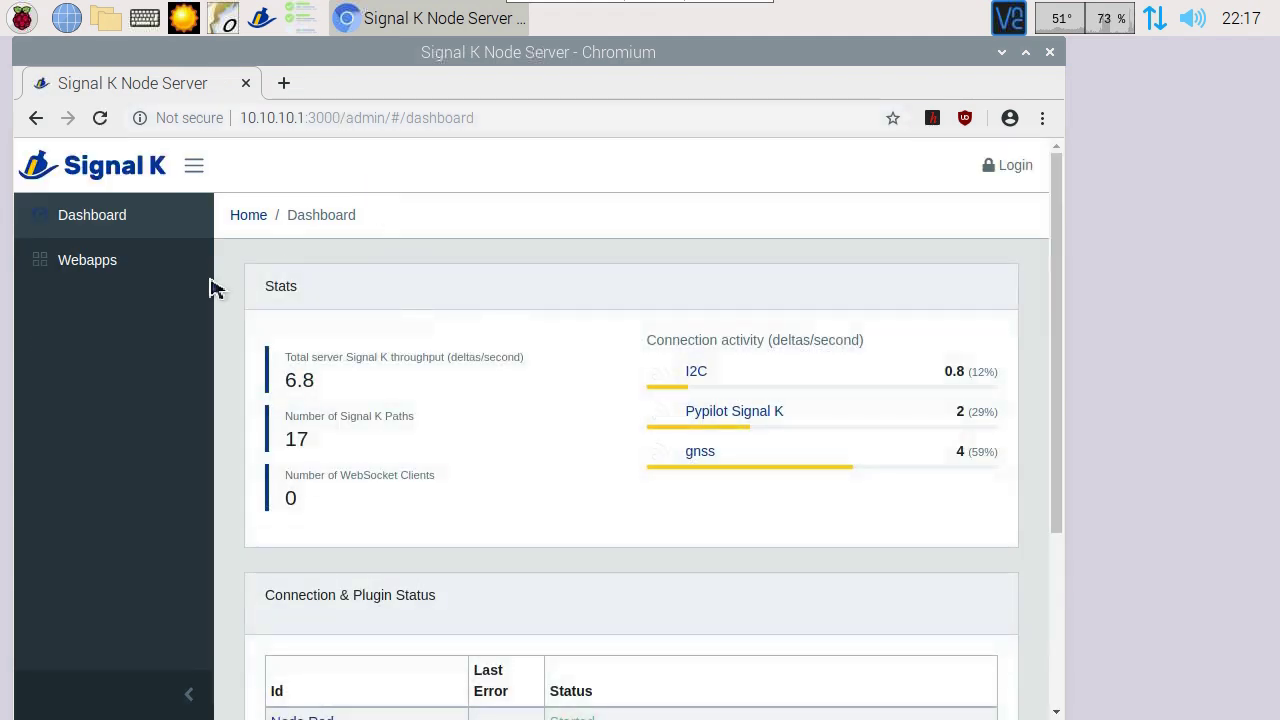
click(106, 272)
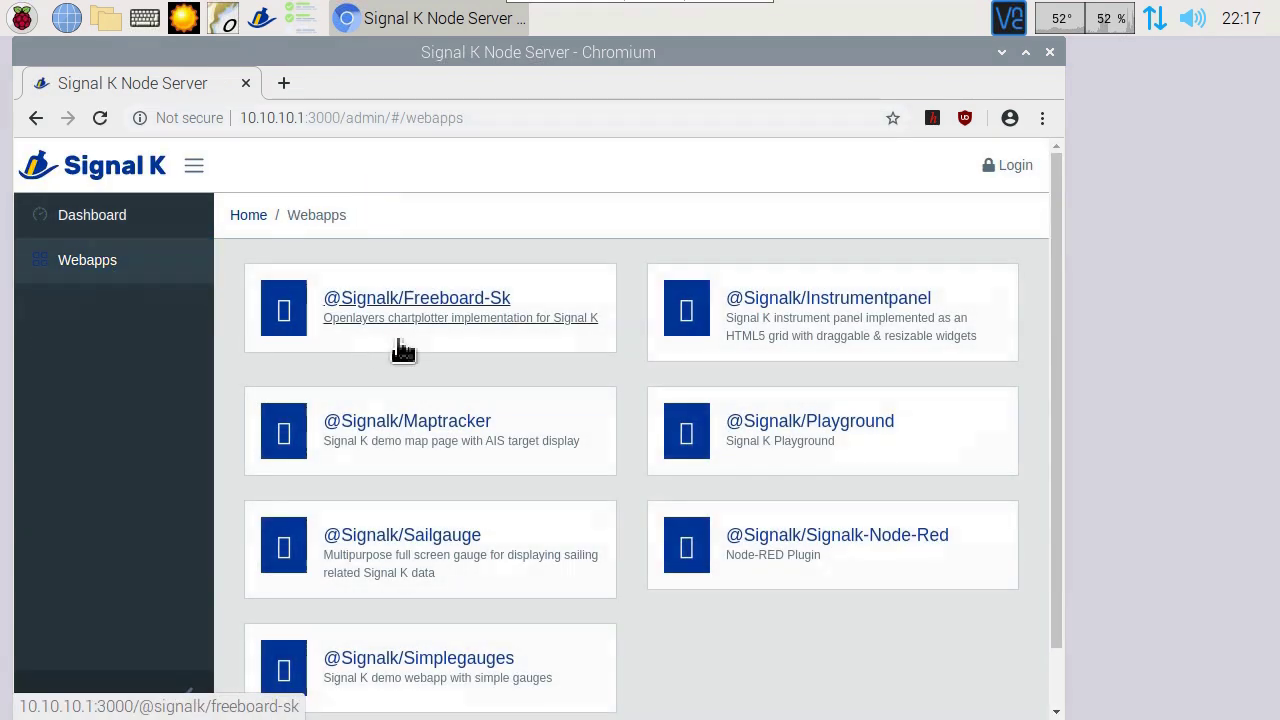
scroll(480, 355, down, 1)
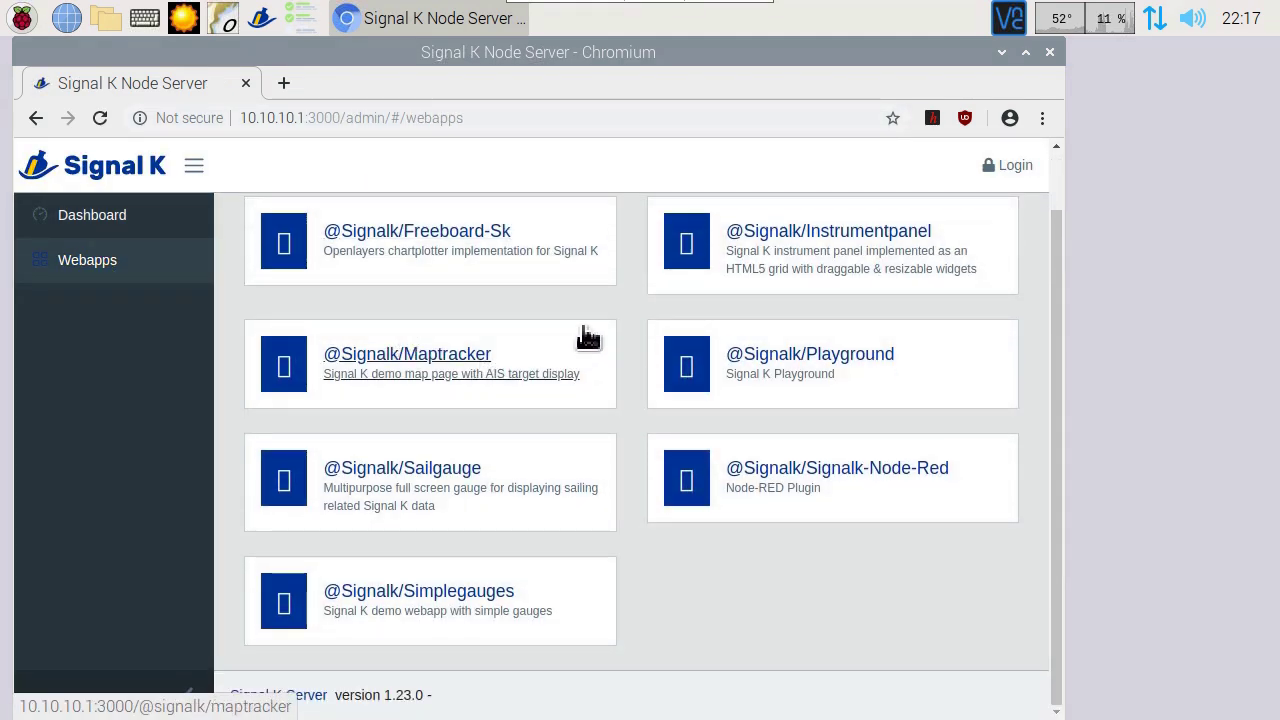
click(837, 242)
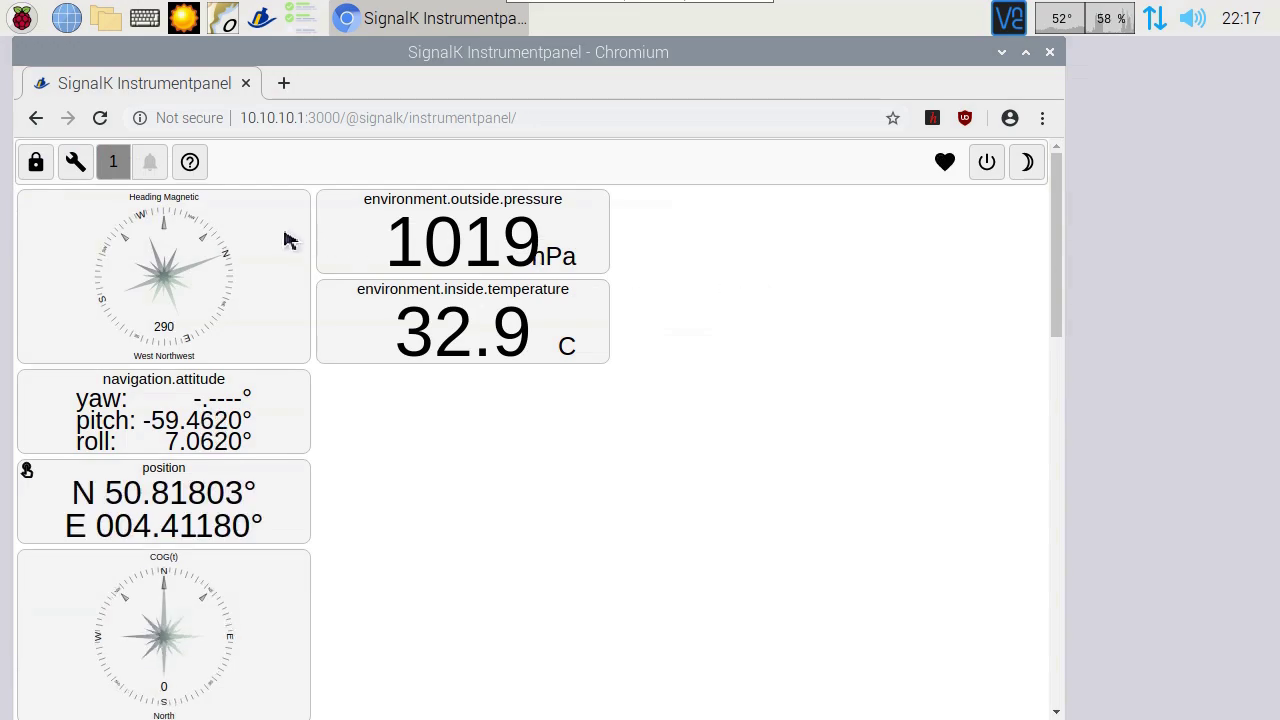
Step: Open the Maptracker webapp and pan the map toward Antwerp and Zeeland
click(35, 118)
click(418, 423)
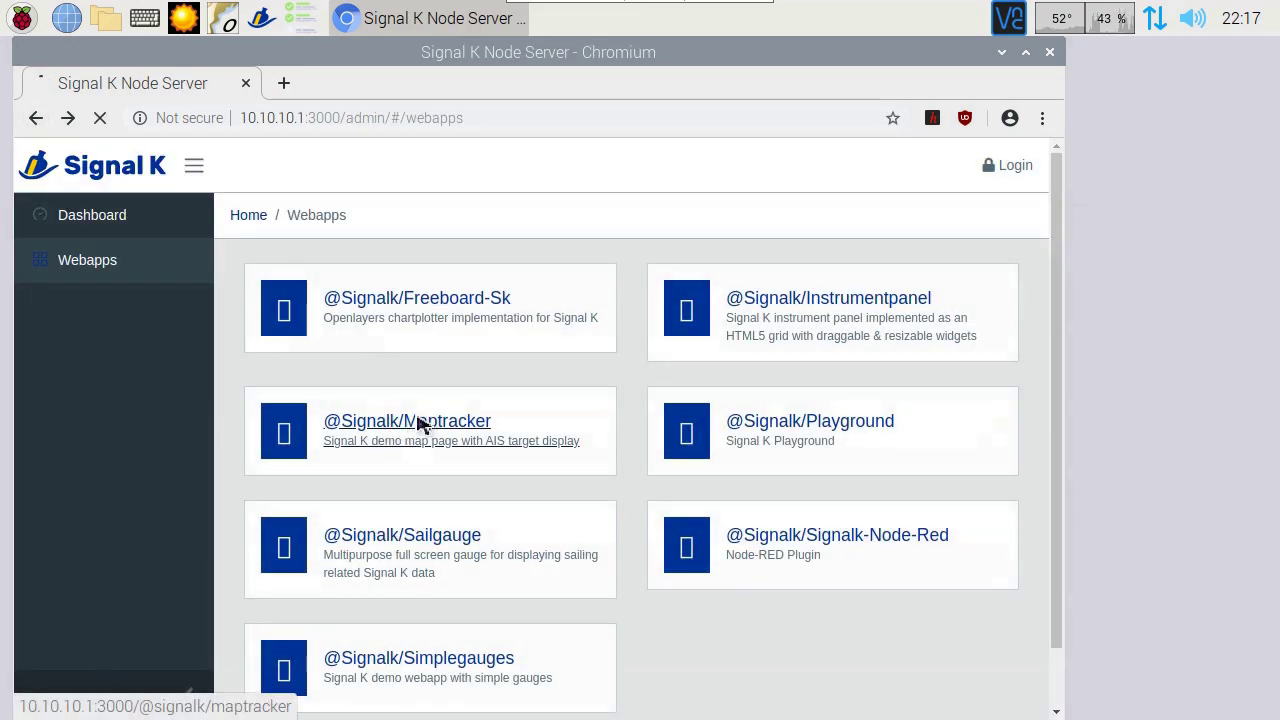
scroll(425, 340, down, 2)
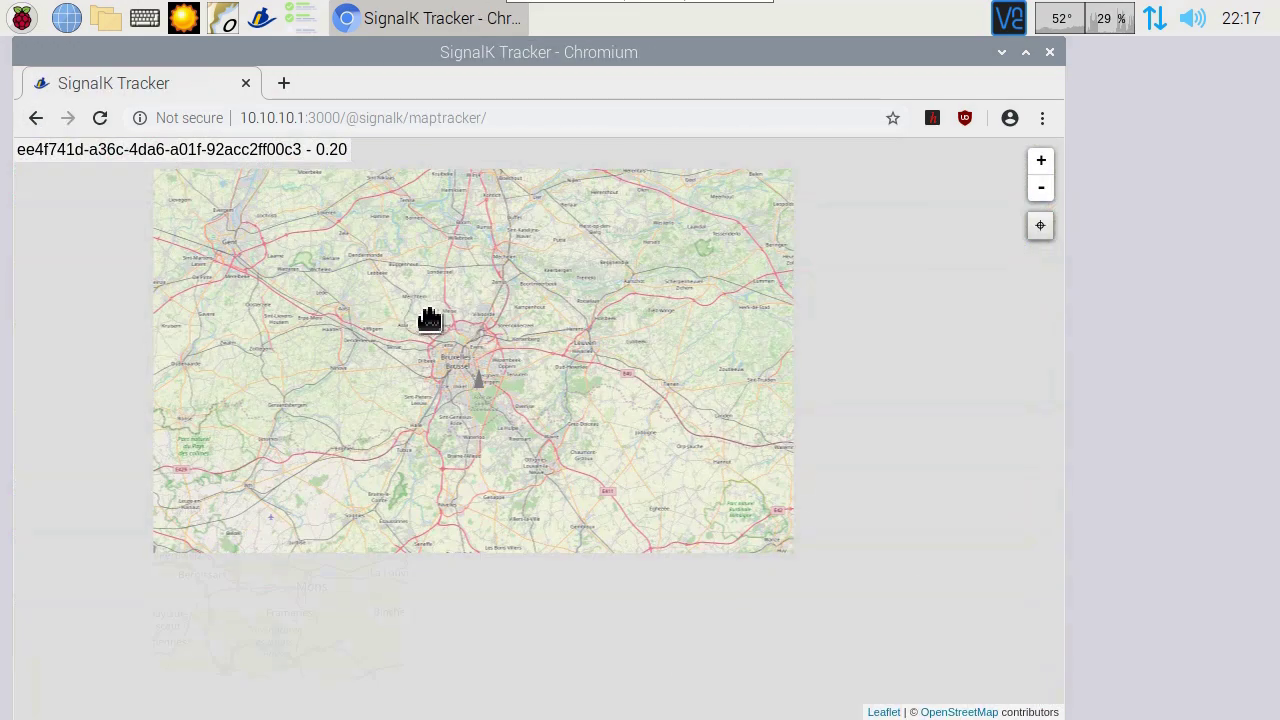
drag(429, 314, 537, 508)
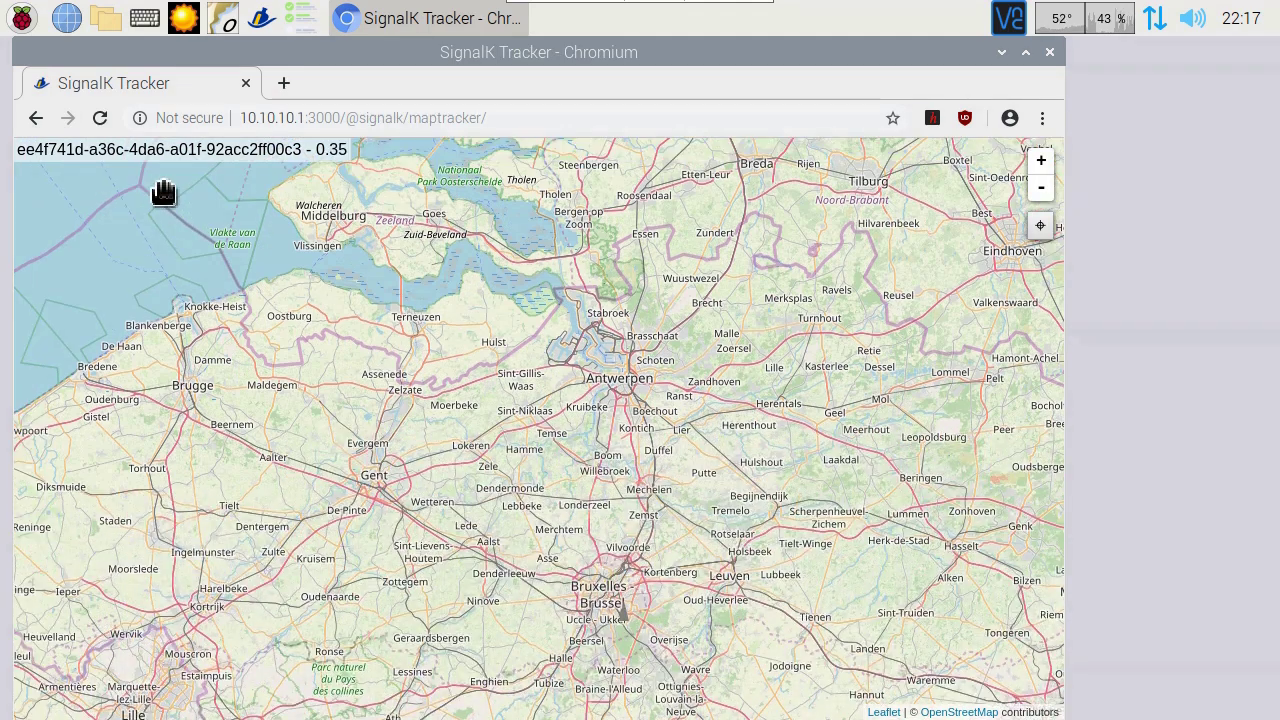
Step: Open the Sailgauge webapp, then return to the webapps list
click(36, 118)
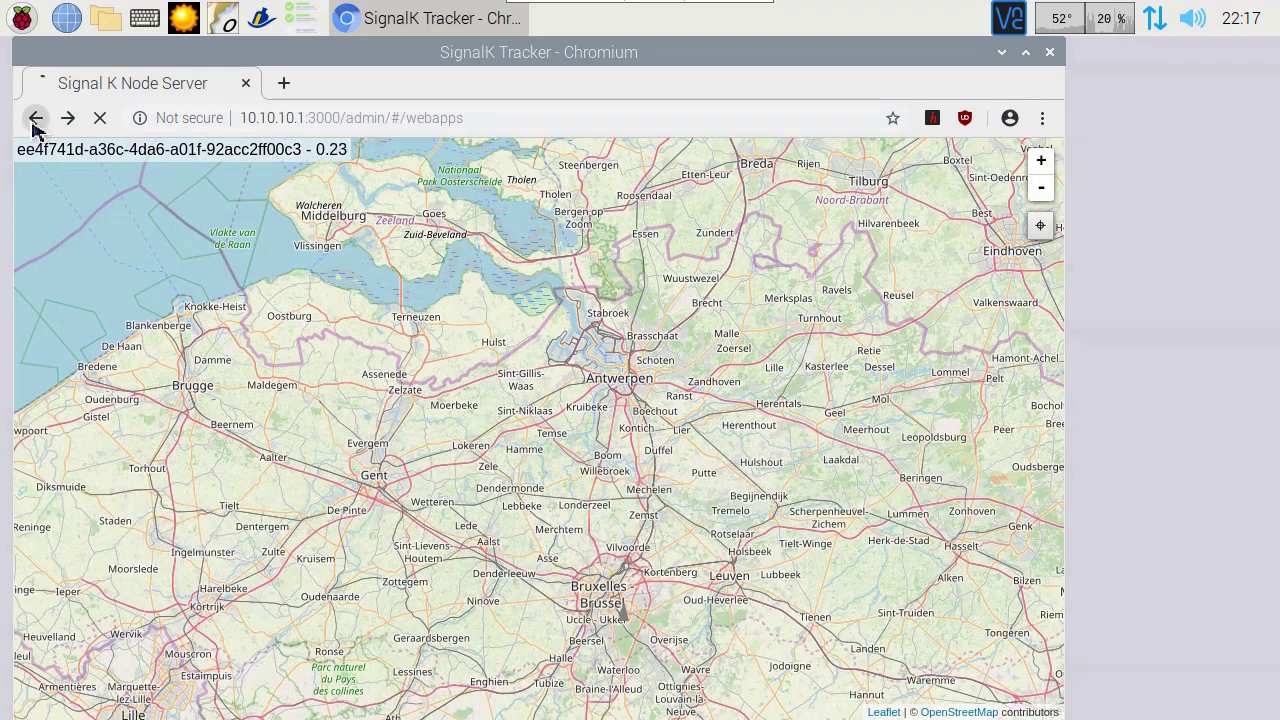
click(450, 540)
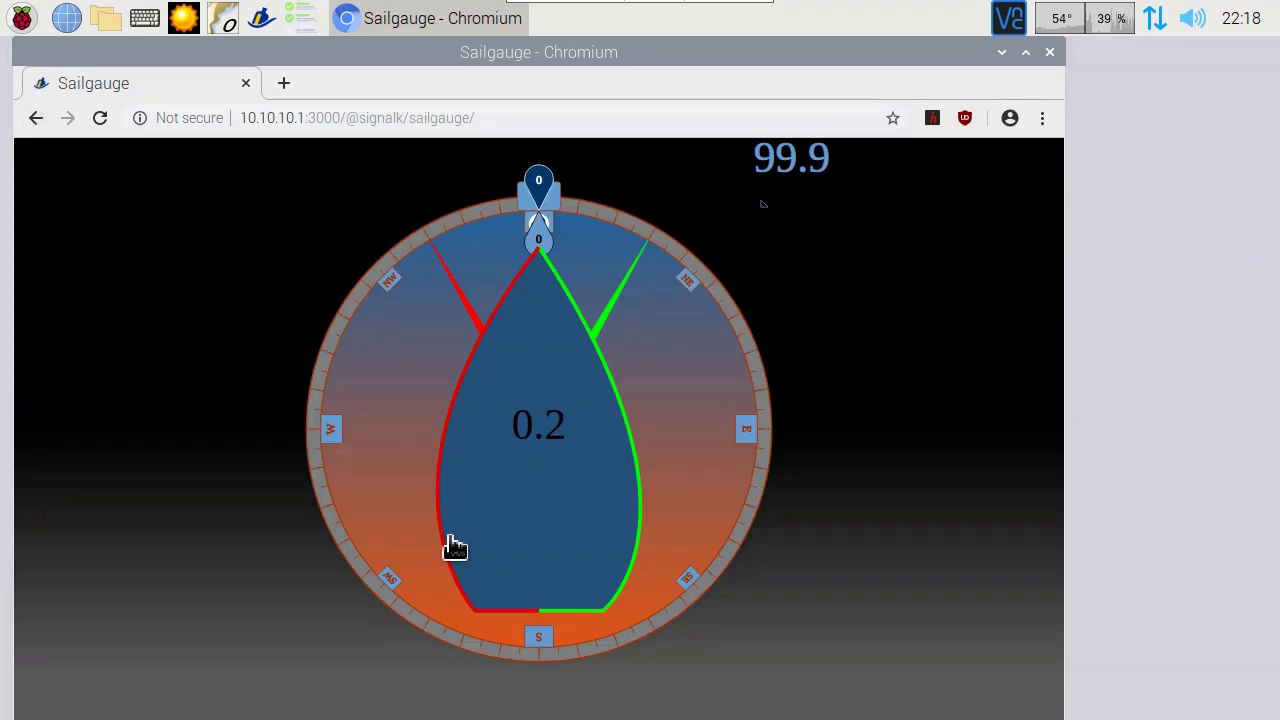
click(36, 118)
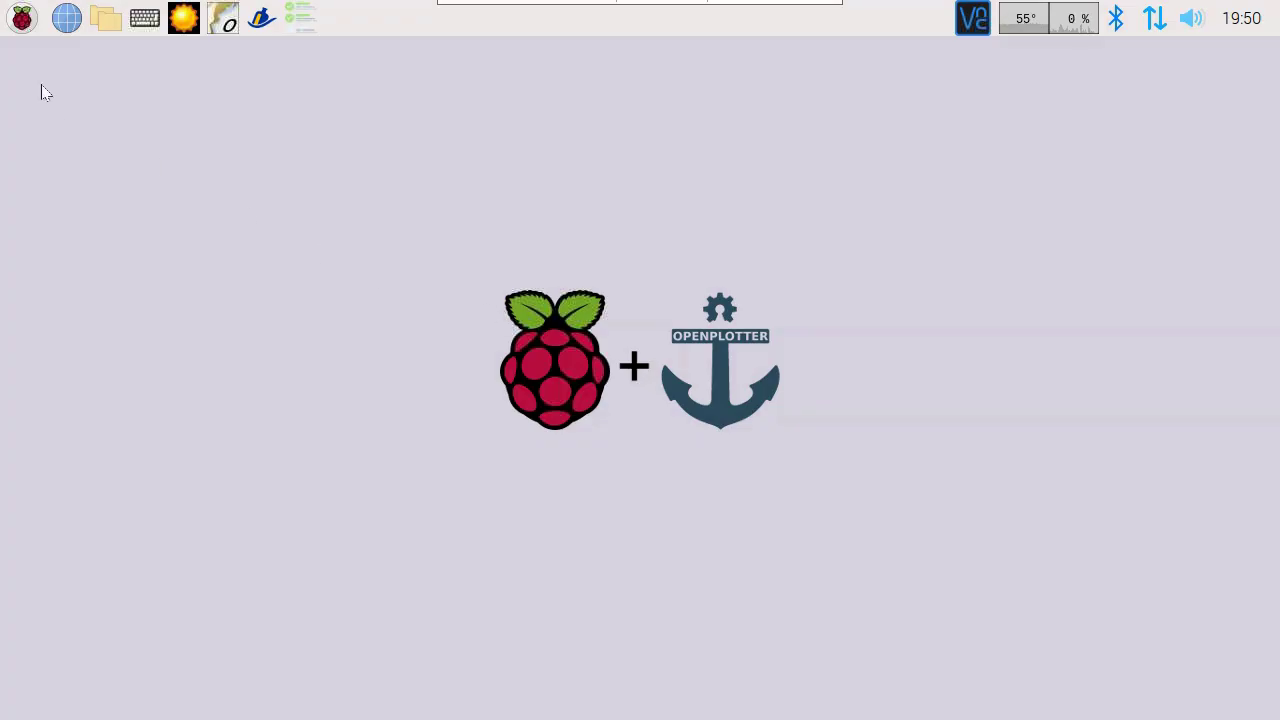
Step: Launch XyGrib from Menu > OpenPlotter and maximize its window
click(22, 18)
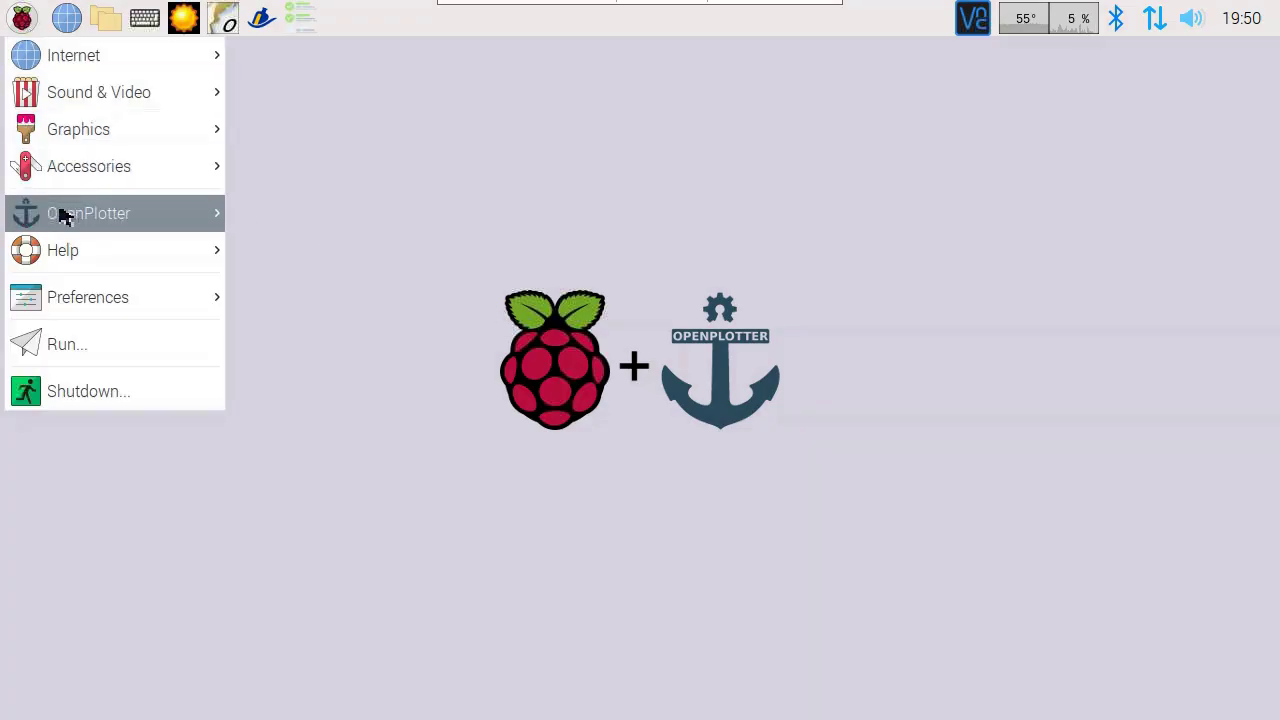
mouse_move(60, 213)
click(326, 706)
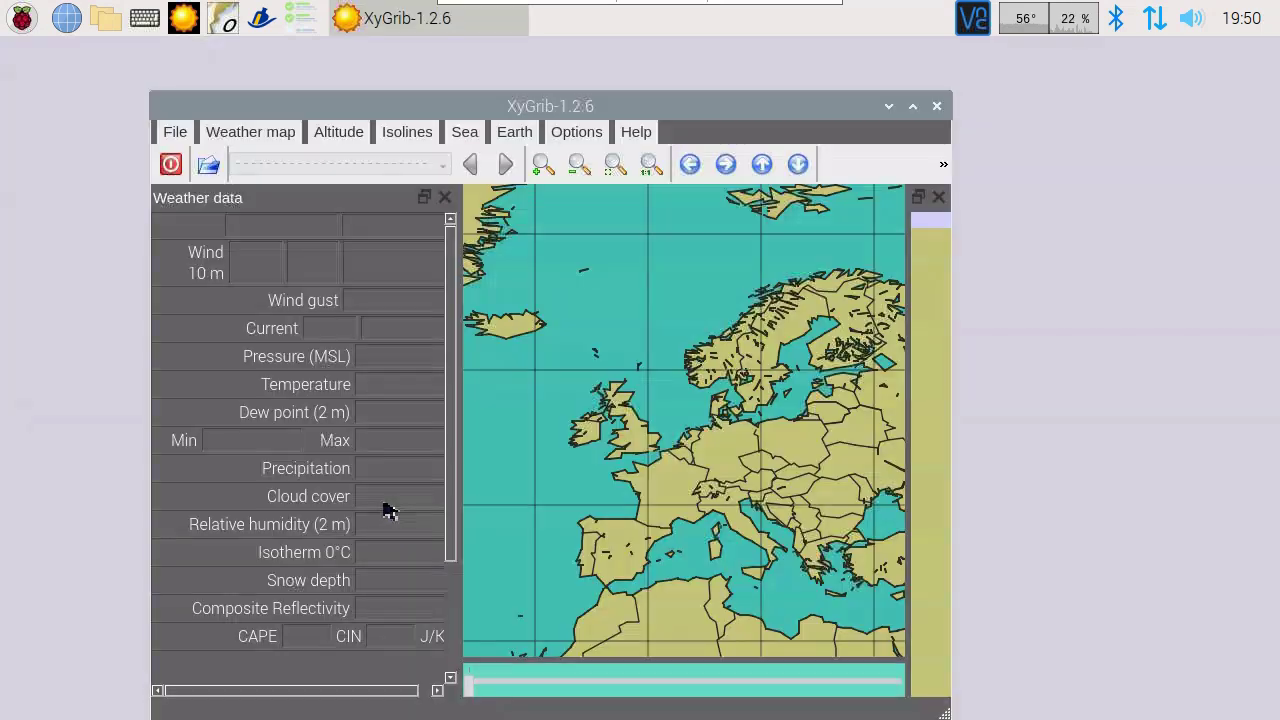
click(913, 106)
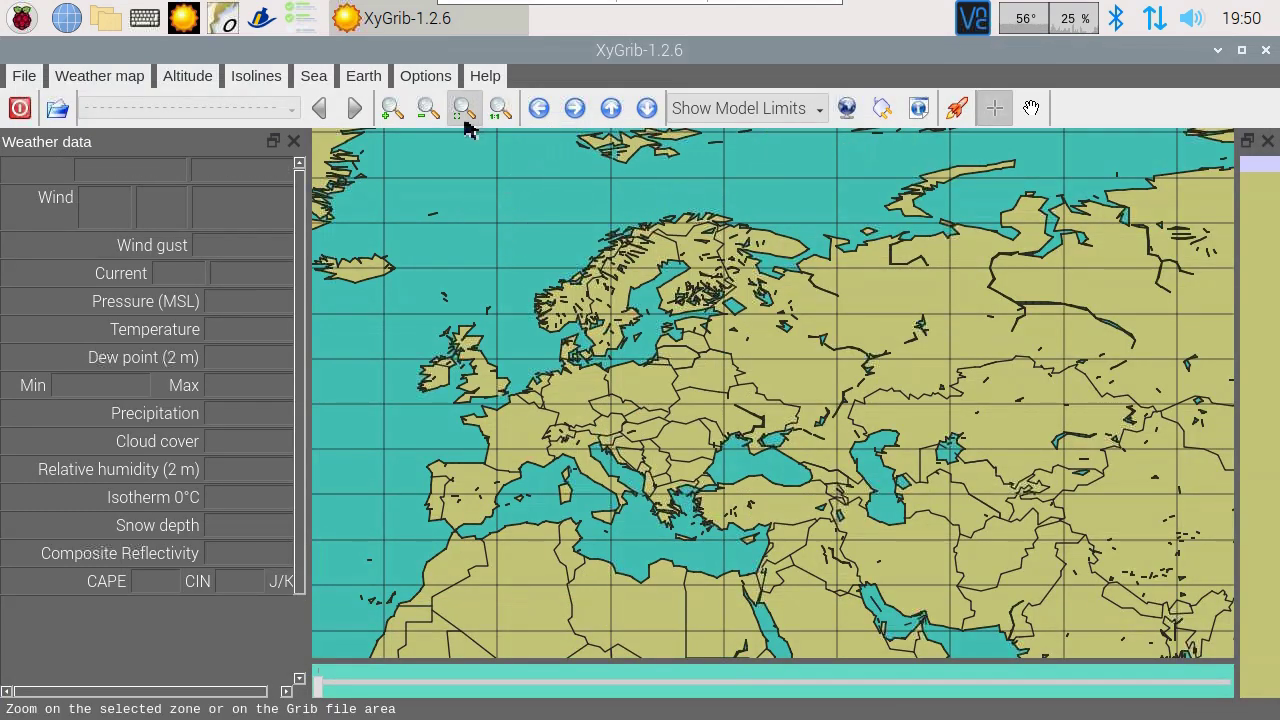
Step: Zoom in on Europe, pan west, and mark a North Sea area from Britain to Germany
click(392, 110)
click(396, 116)
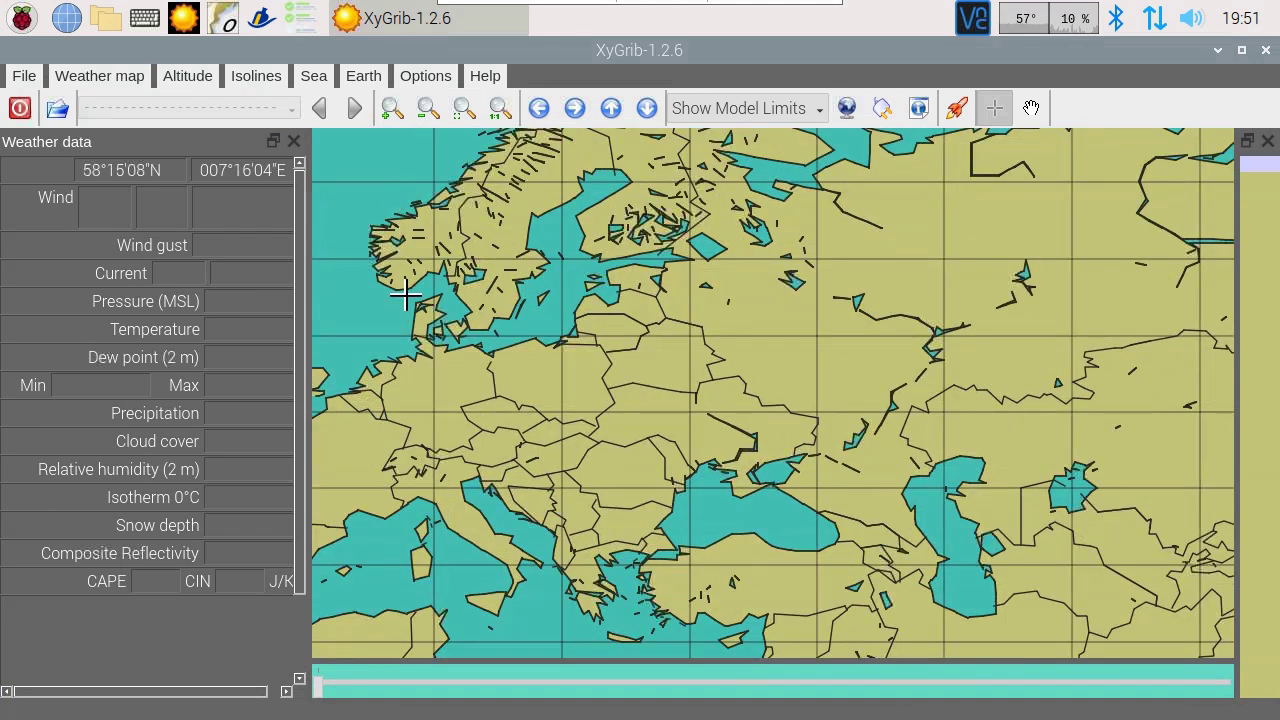
click(540, 110)
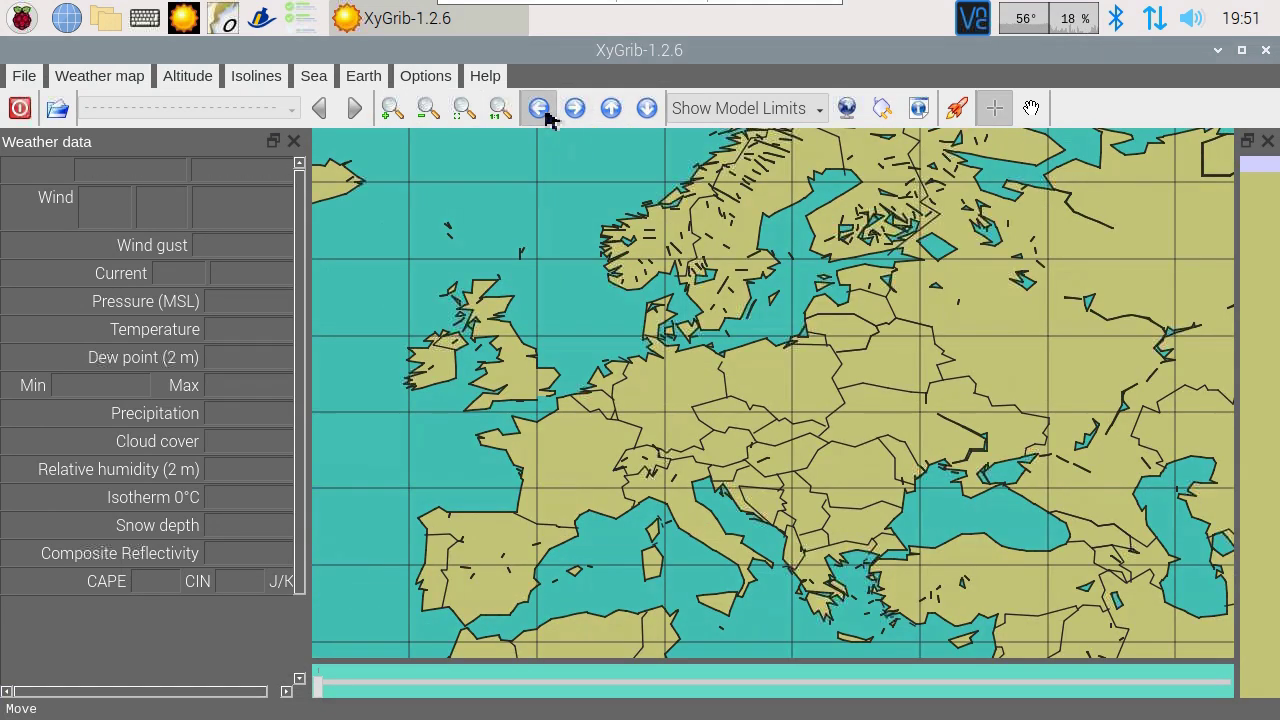
click(540, 110)
drag(731, 233, 781, 260)
drag(855, 337, 962, 440)
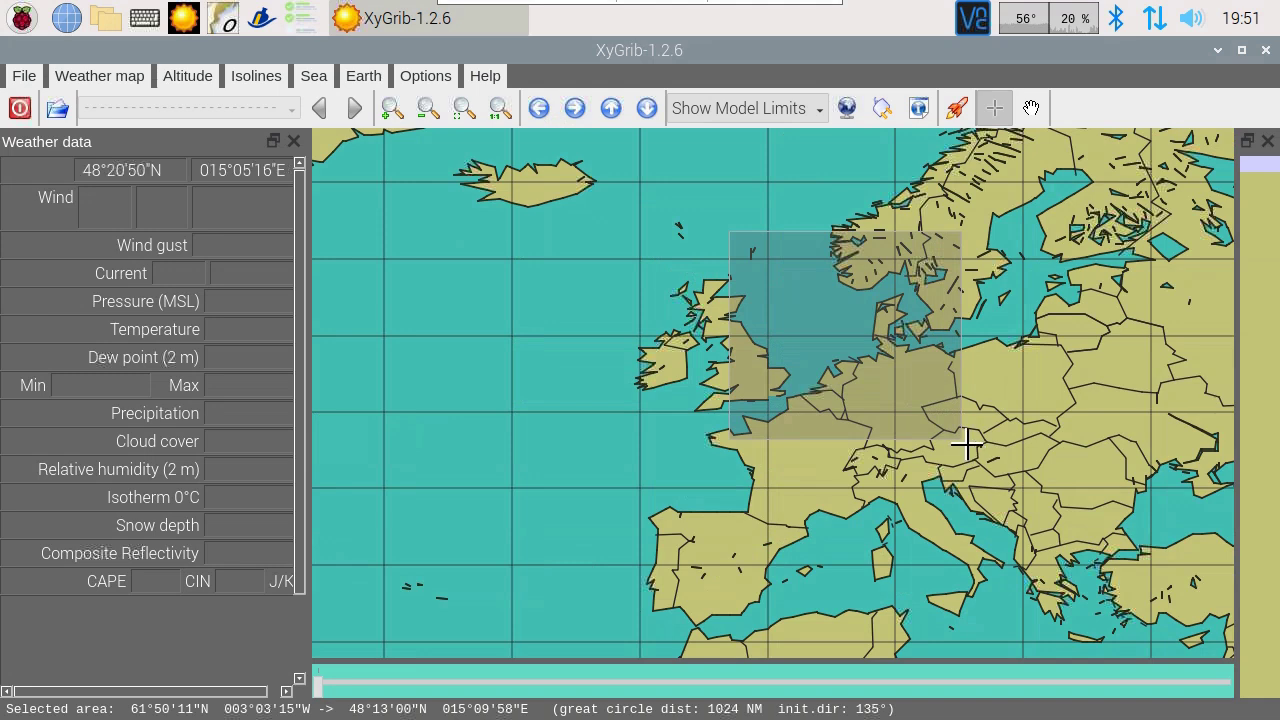
Step: Request a GFS GRIB download with Wind (10 m) and Temperature (2 m)
click(24, 76)
click(66, 199)
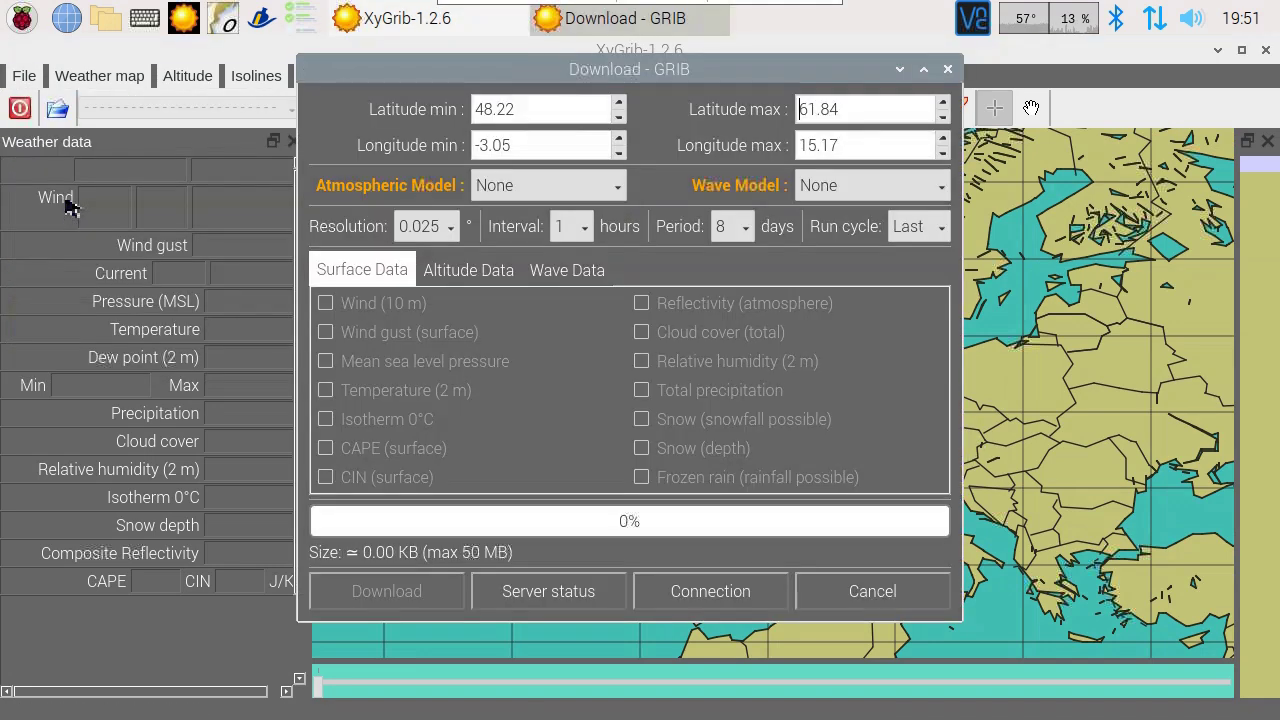
click(500, 190)
click(500, 206)
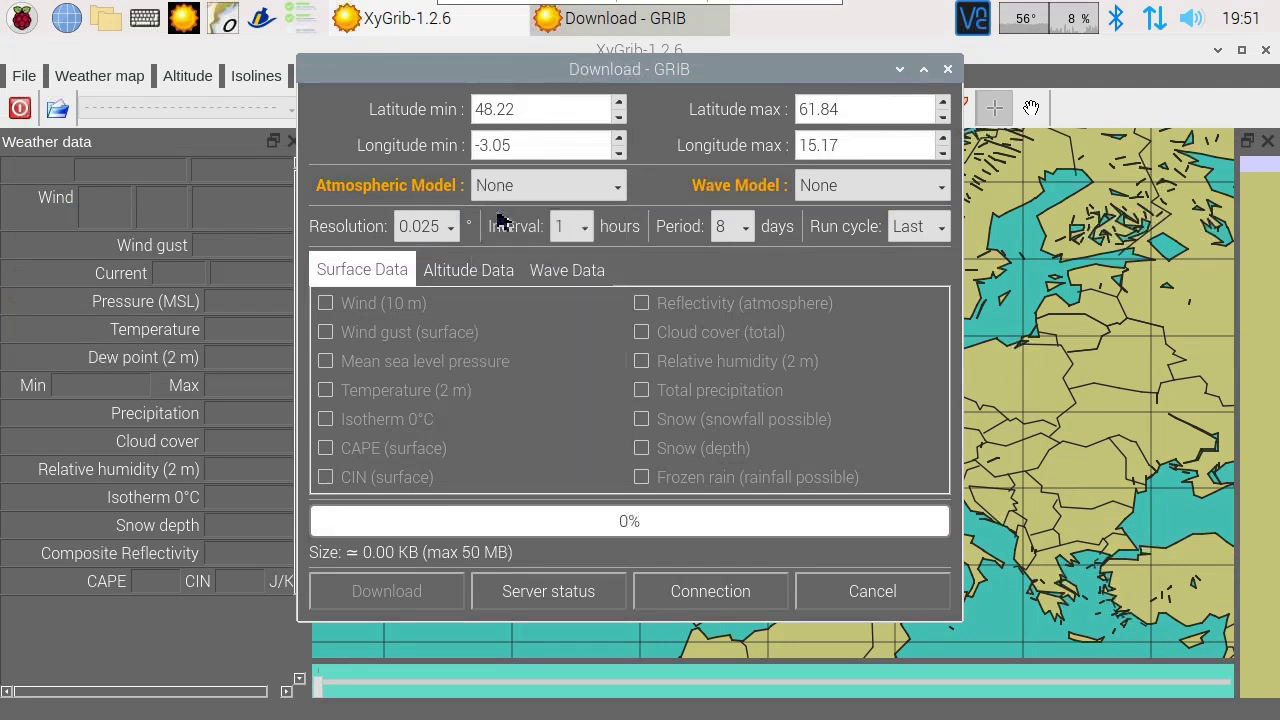
click(381, 311)
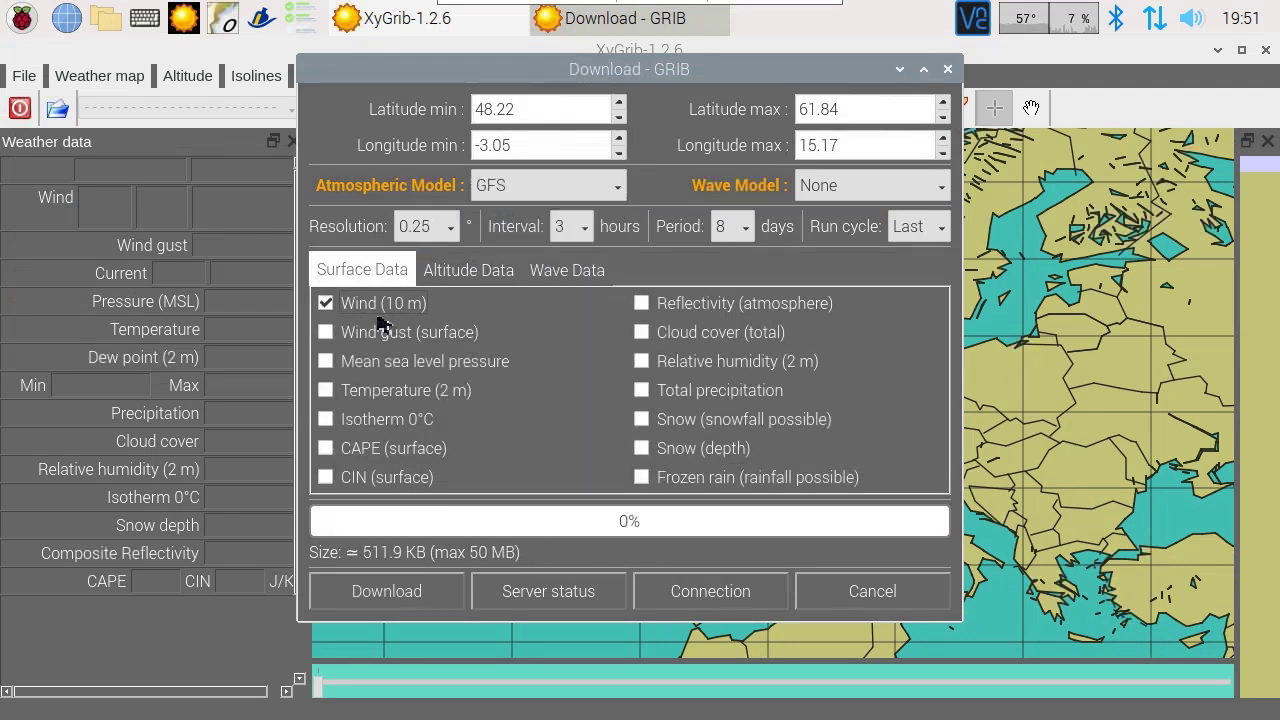
click(380, 391)
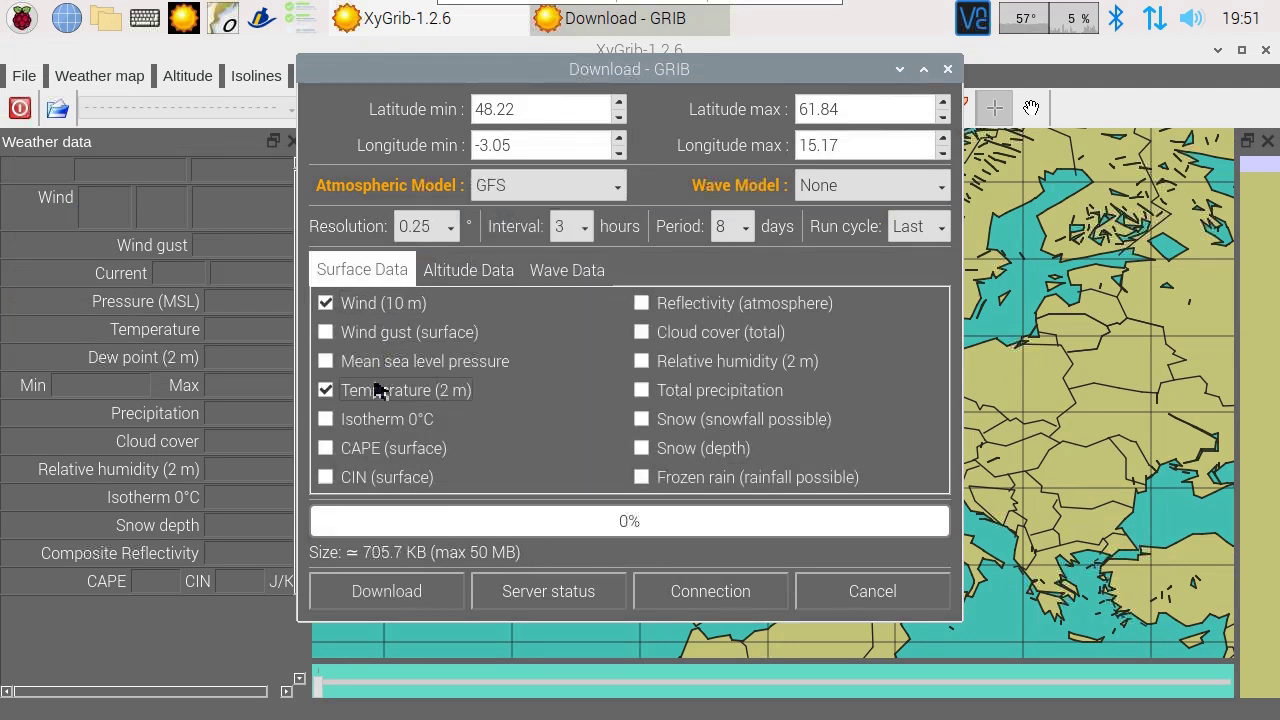
click(412, 604)
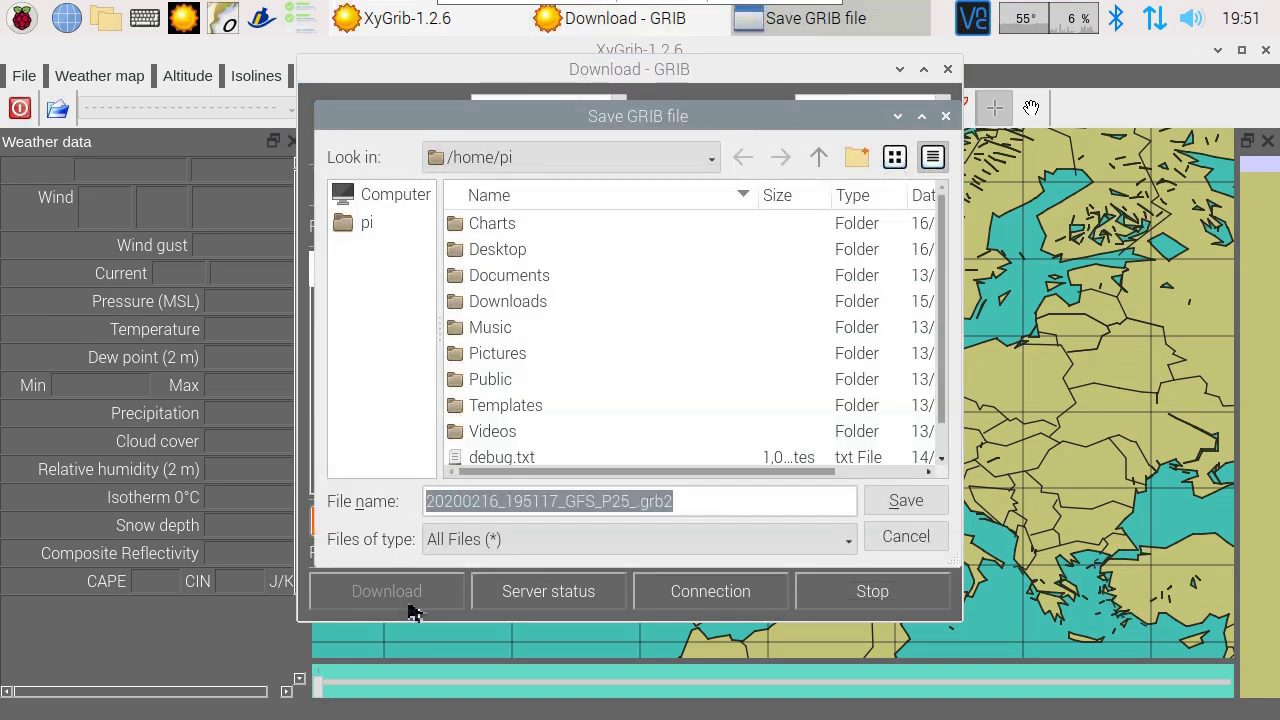
Step: Save the downloaded GRIB file into /home/pi
click(555, 158)
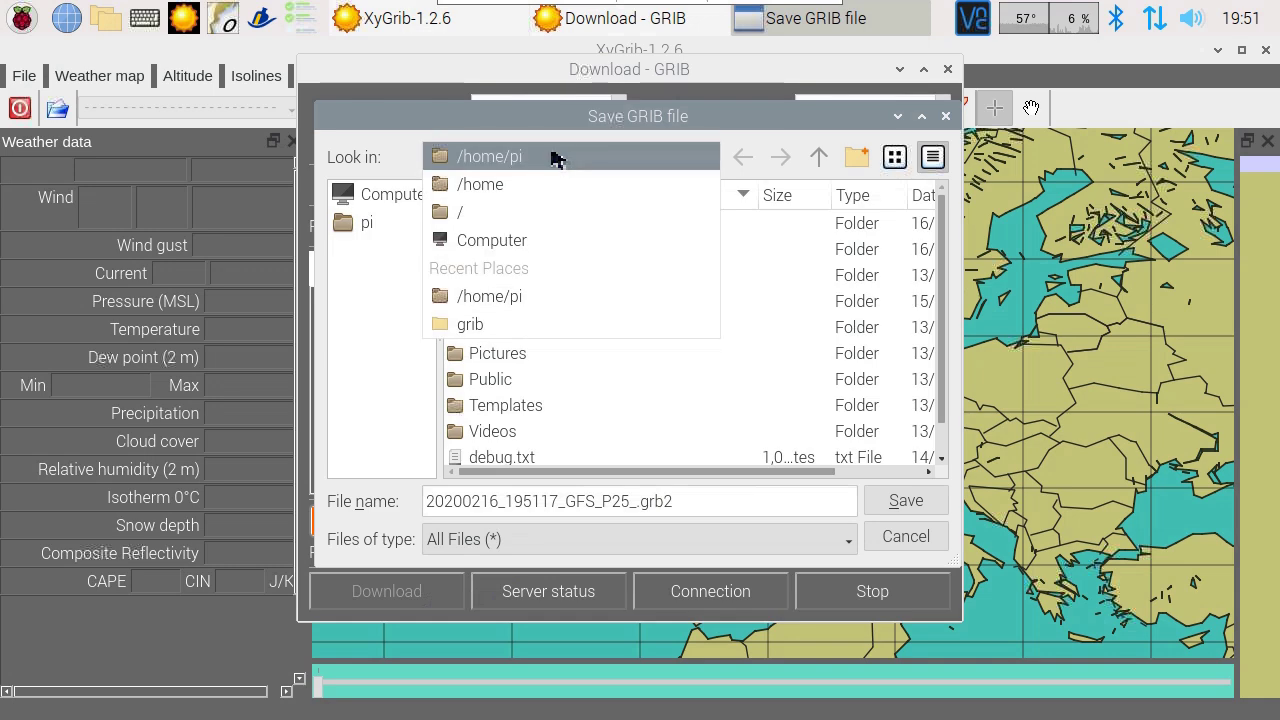
click(550, 160)
click(905, 500)
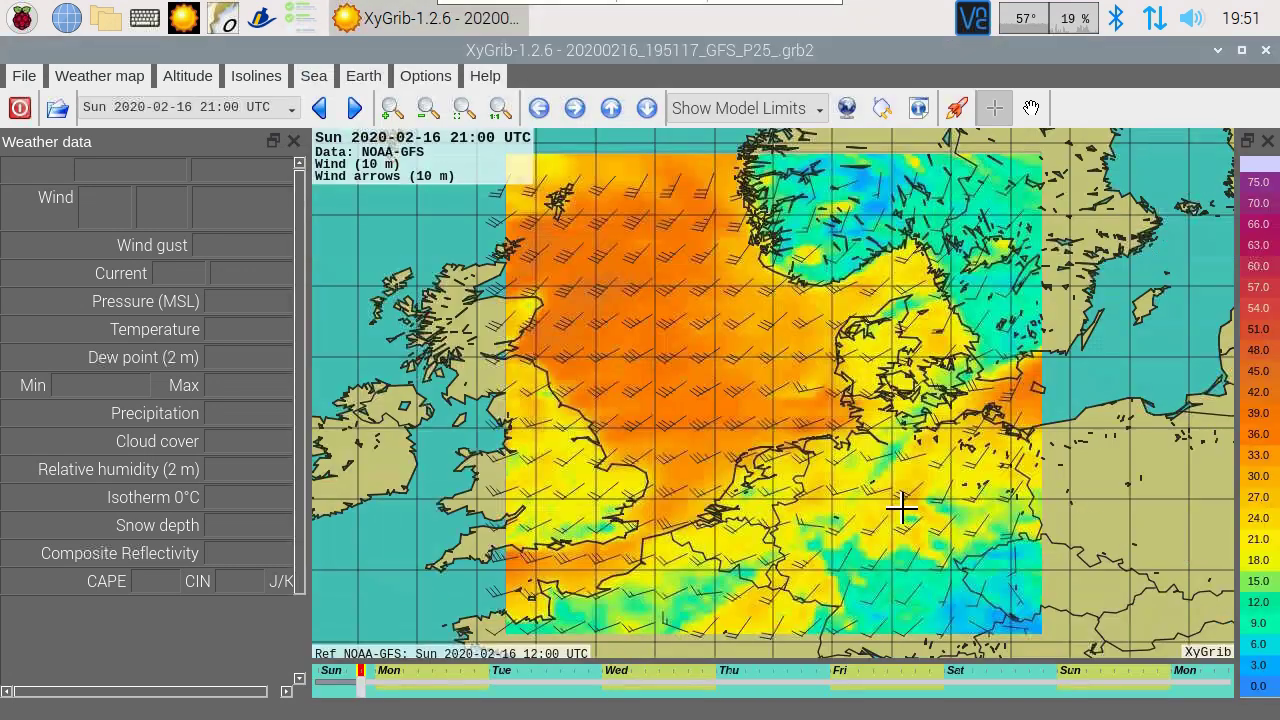
Step: Close XyGrib, start OpenCPN, and enable the GRIB 4.1 plugin in Options > Plugins
click(1267, 51)
click(231, 30)
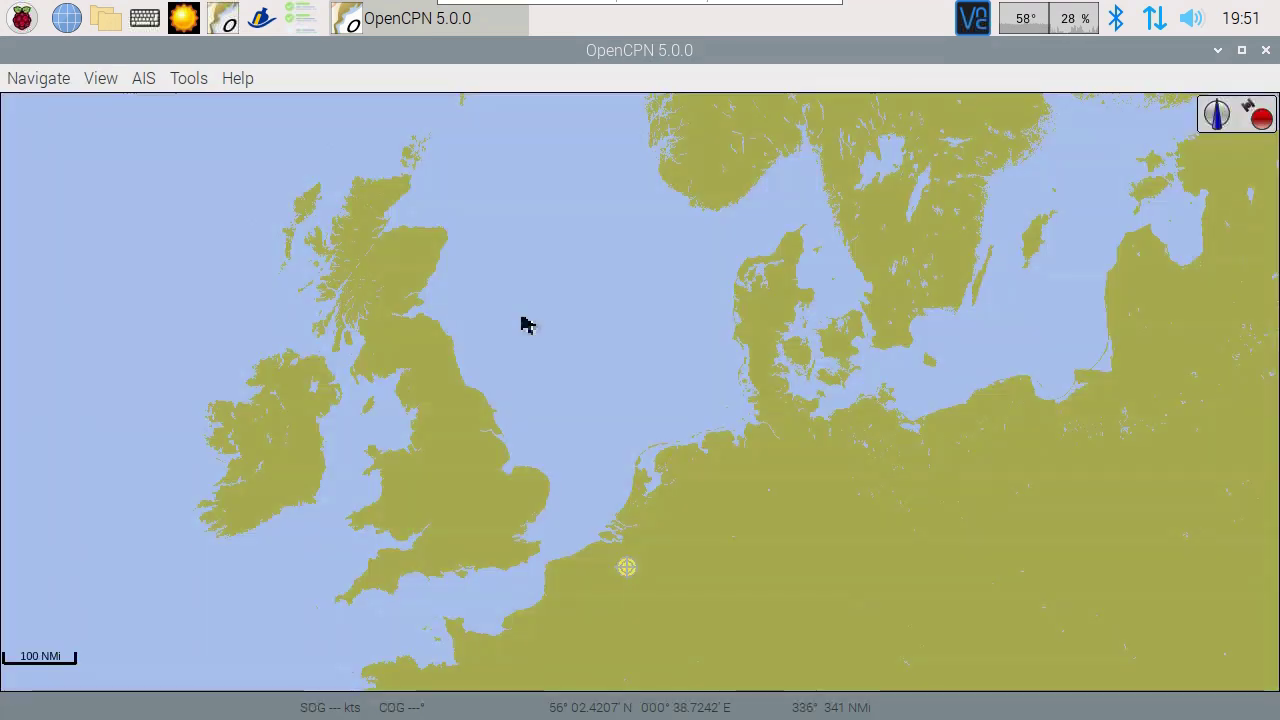
click(205, 82)
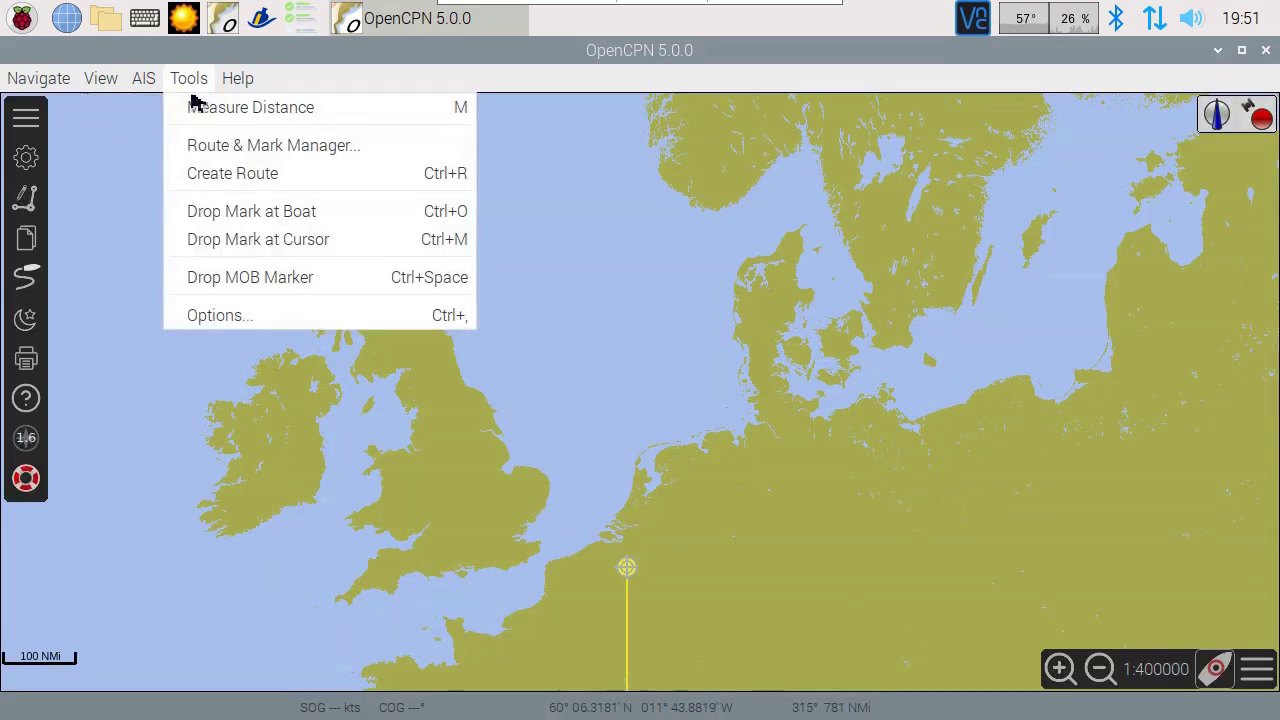
click(277, 317)
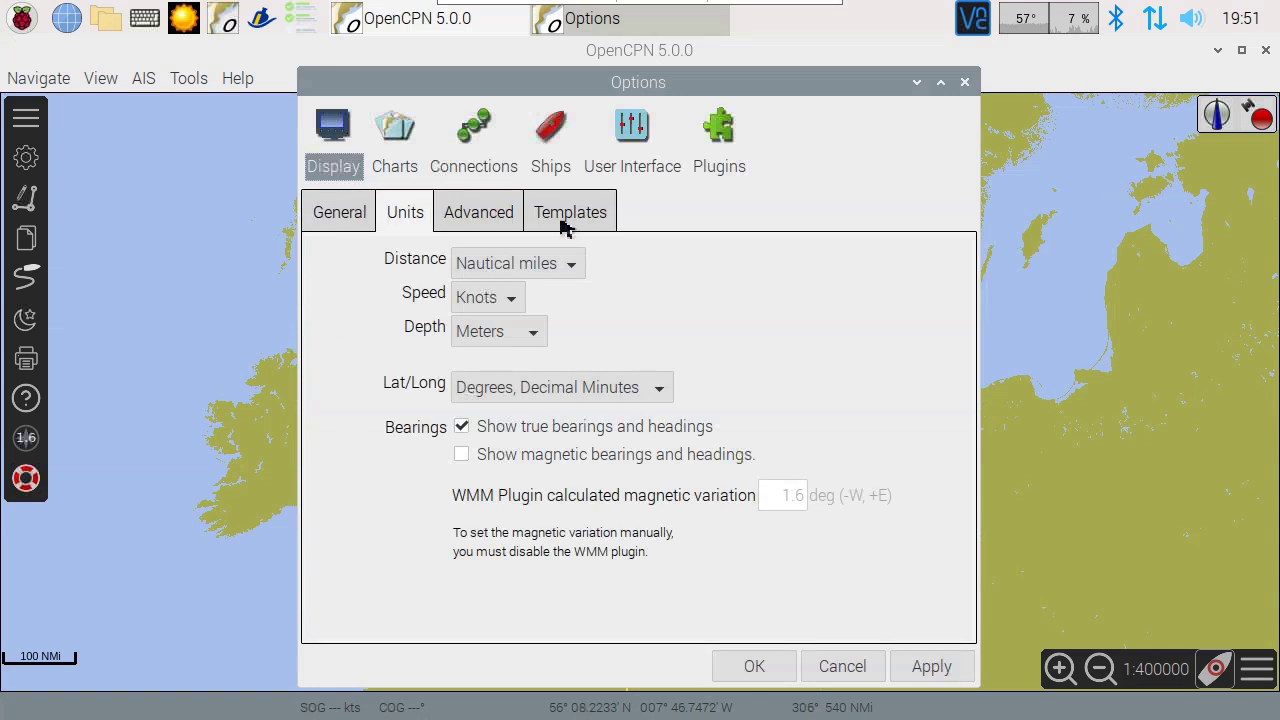
click(722, 140)
click(425, 293)
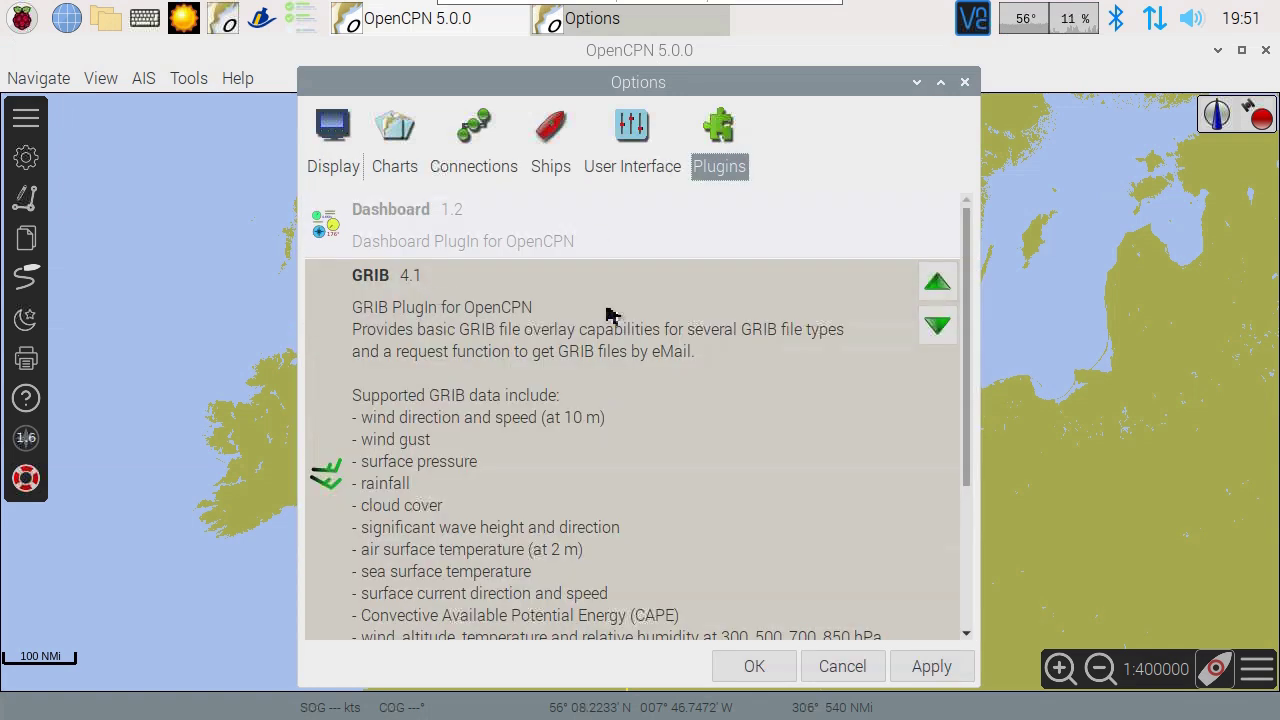
scroll(968, 360, down, 2)
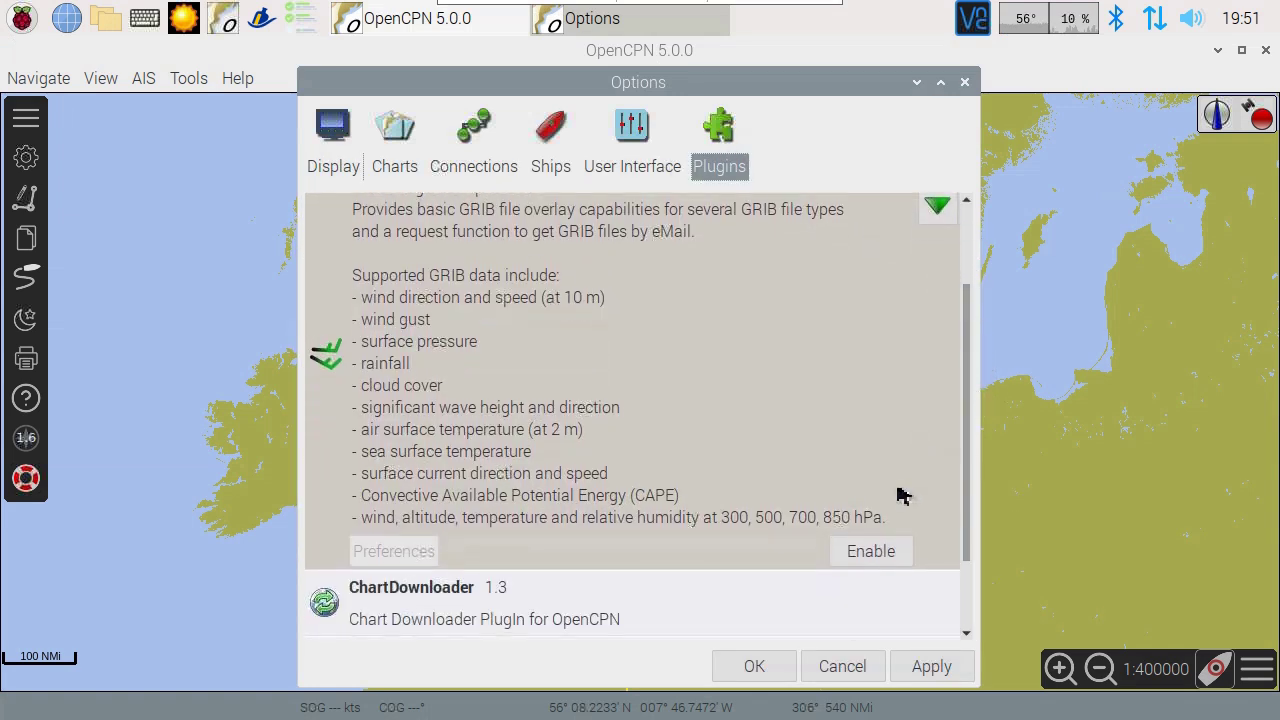
click(880, 552)
click(758, 672)
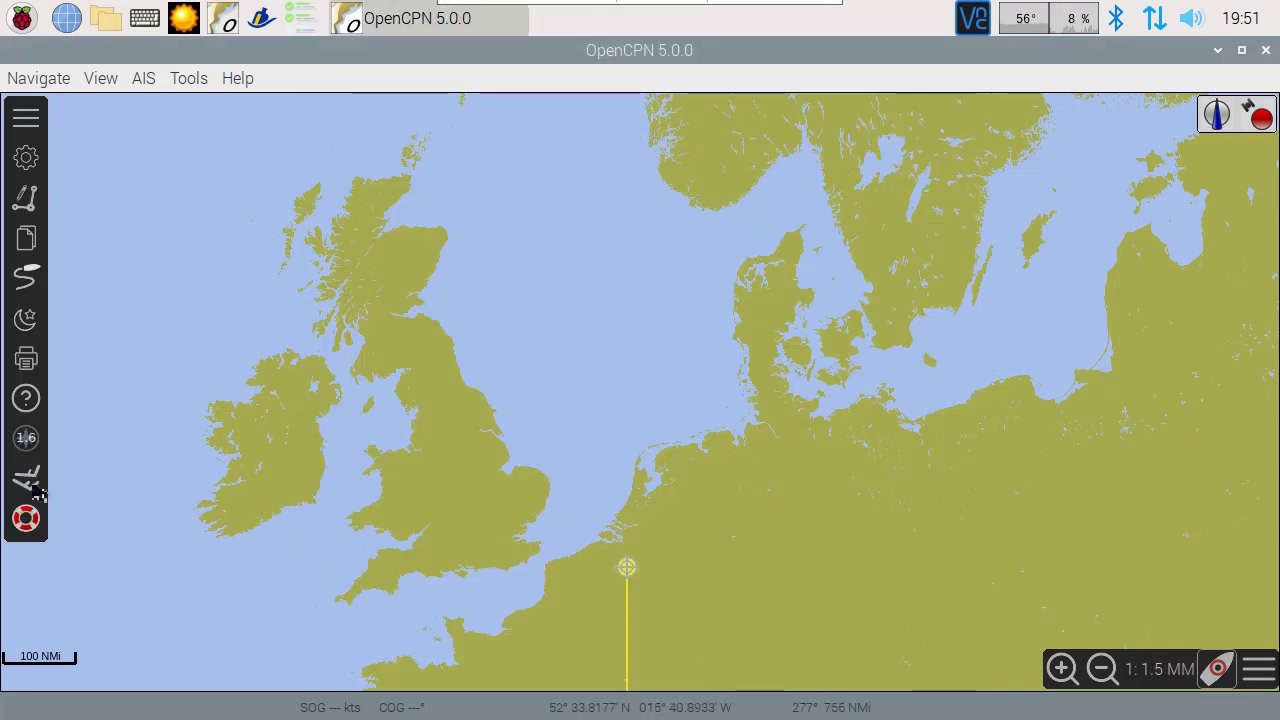
Step: Load 20200216_195117_GFS_P25_.grb2 as a GRIB overlay, advance the time slider, and play it
click(27, 478)
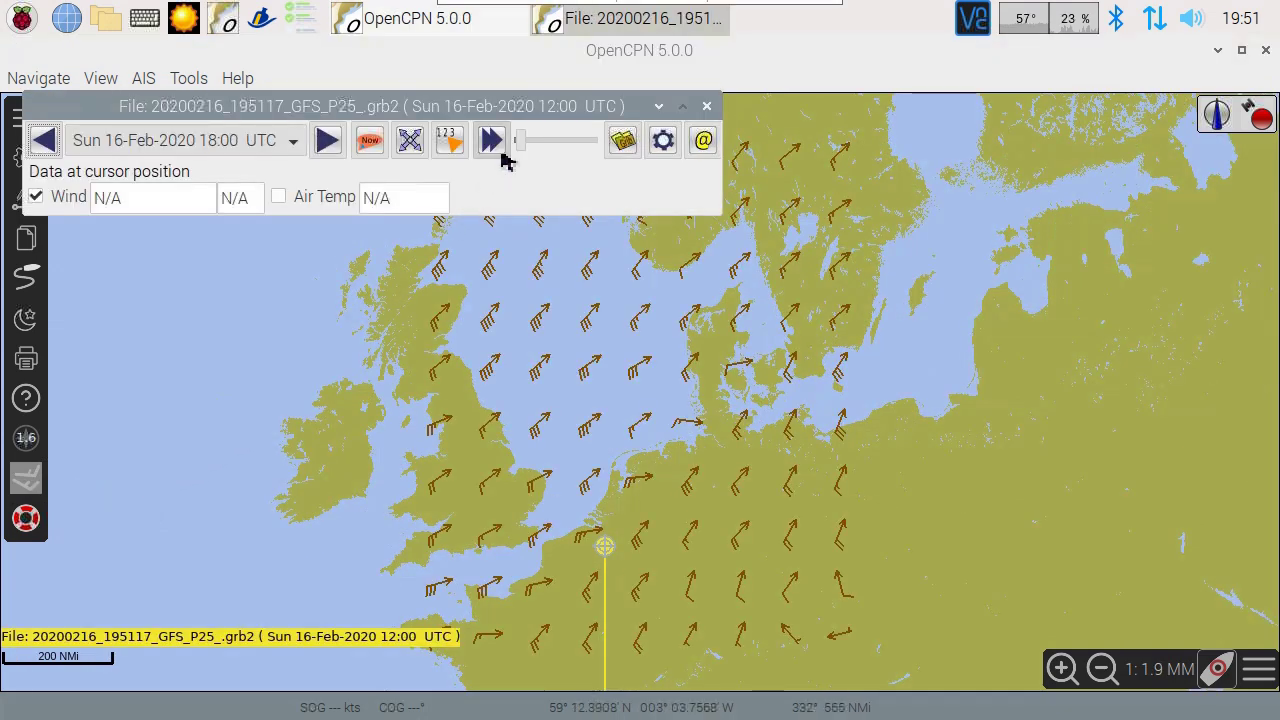
click(624, 143)
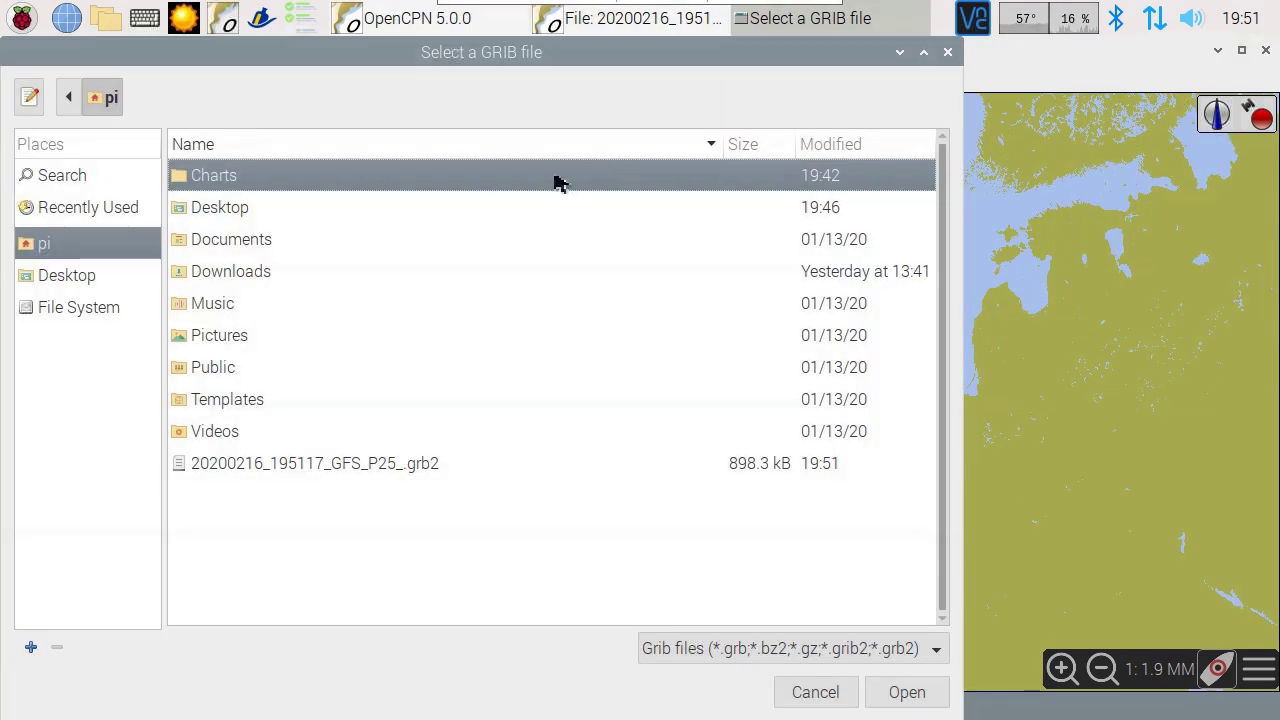
click(300, 470)
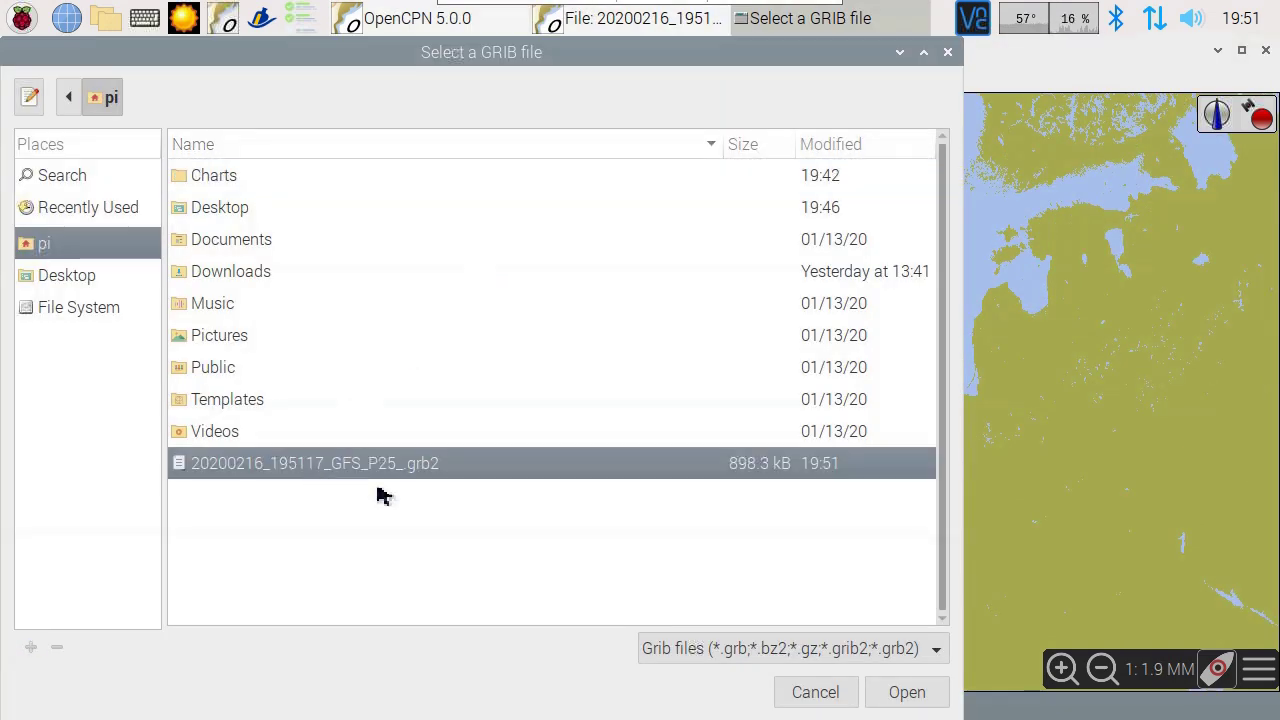
click(907, 692)
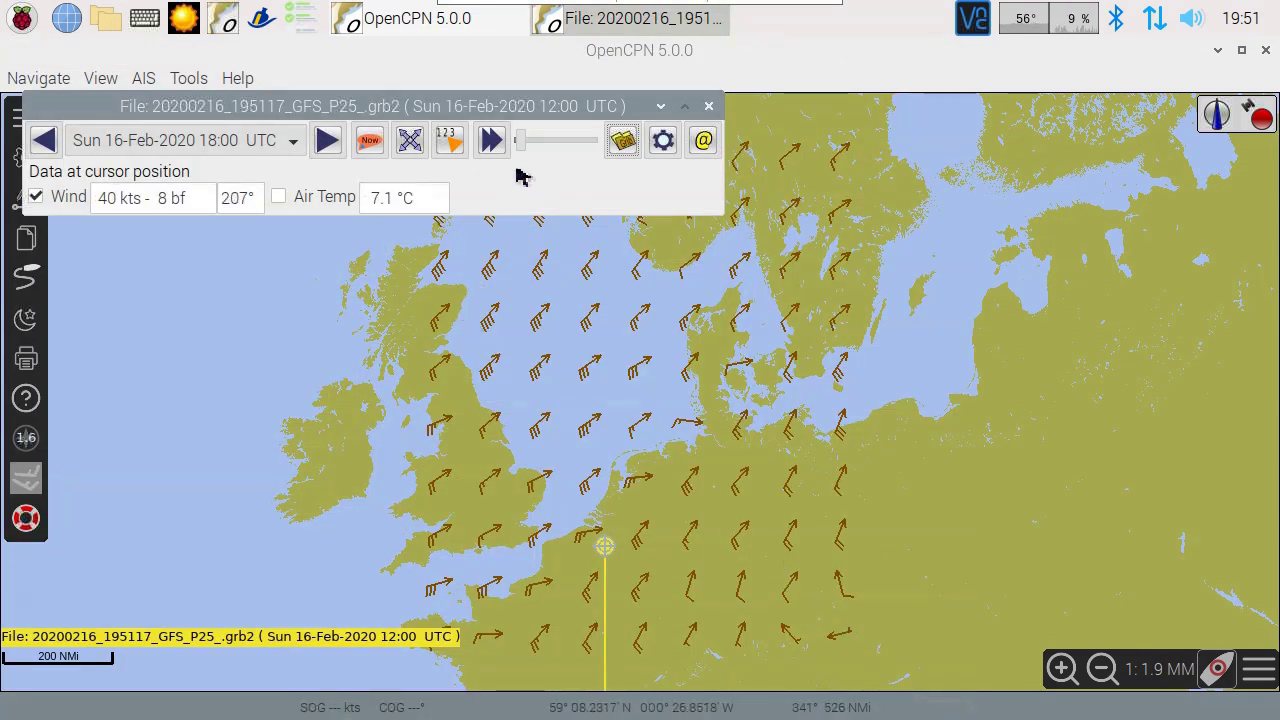
mouse_move(528, 144)
mouse_down()
mouse_move(605, 148)
mouse_move(523, 149)
mouse_up()
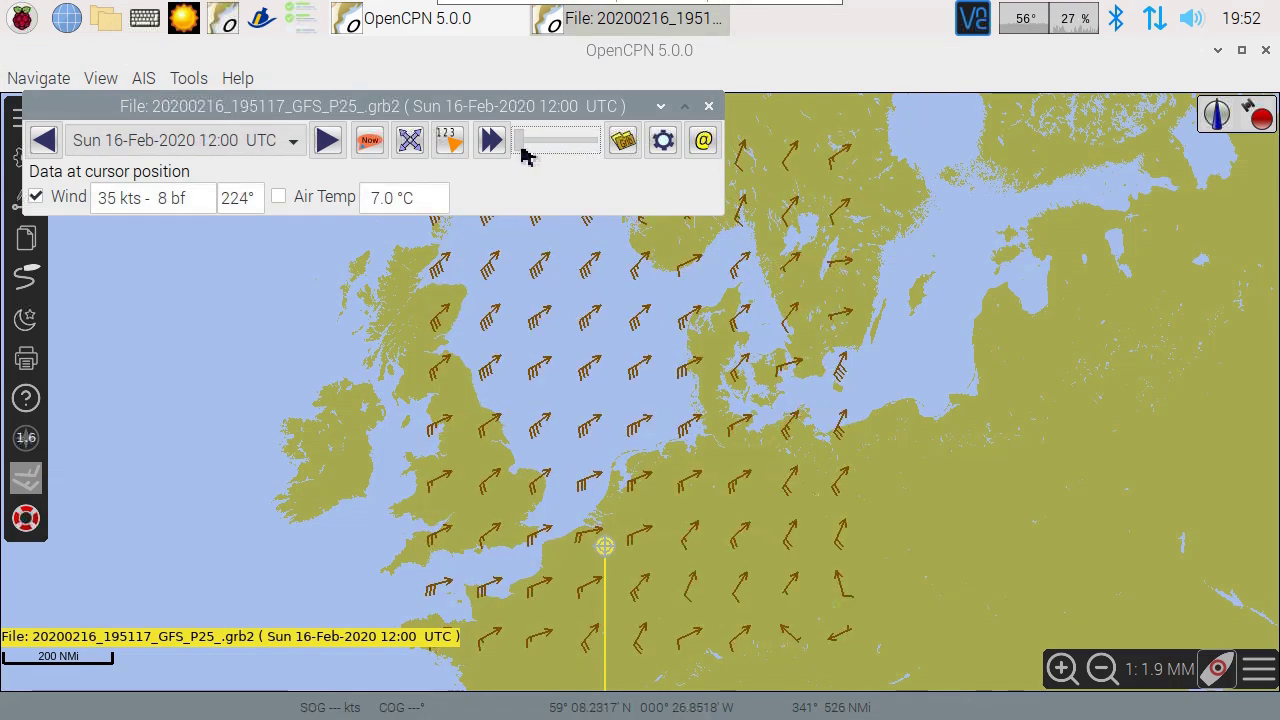
click(502, 148)
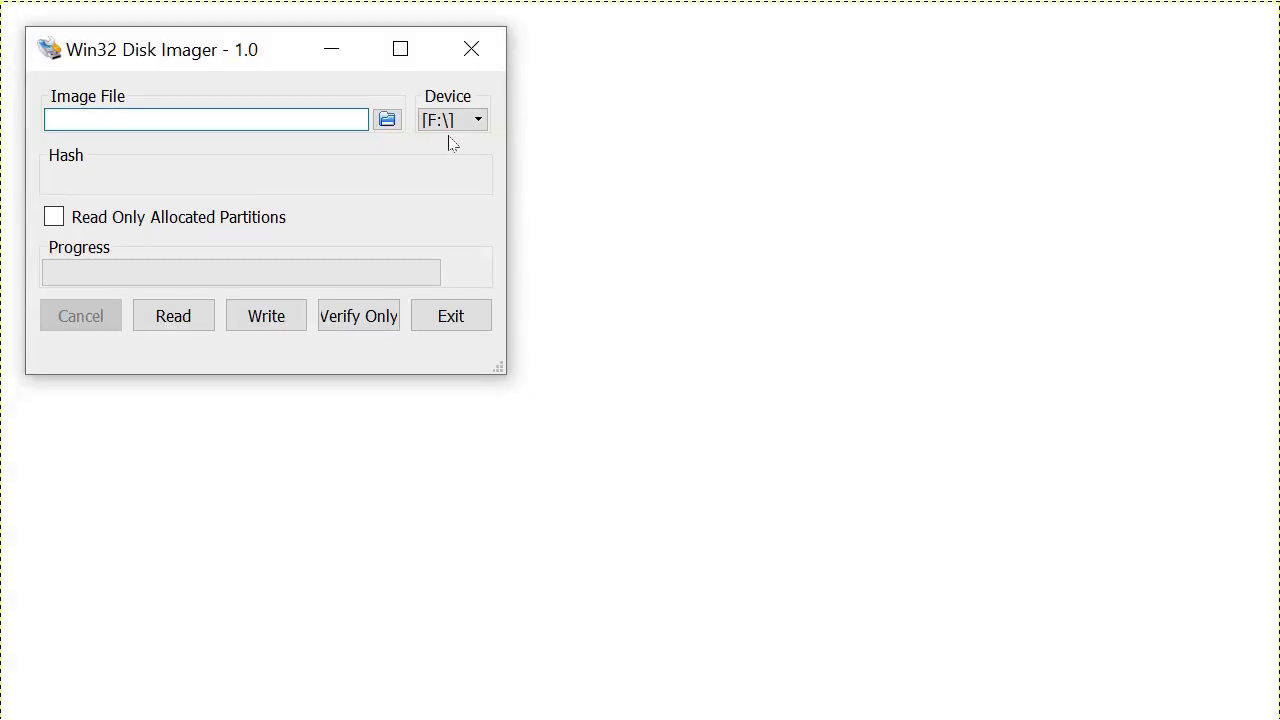
Step: Read the F: SD card into sd card backup.img in Downloads\Noobs\Backup
click(450, 122)
click(438, 142)
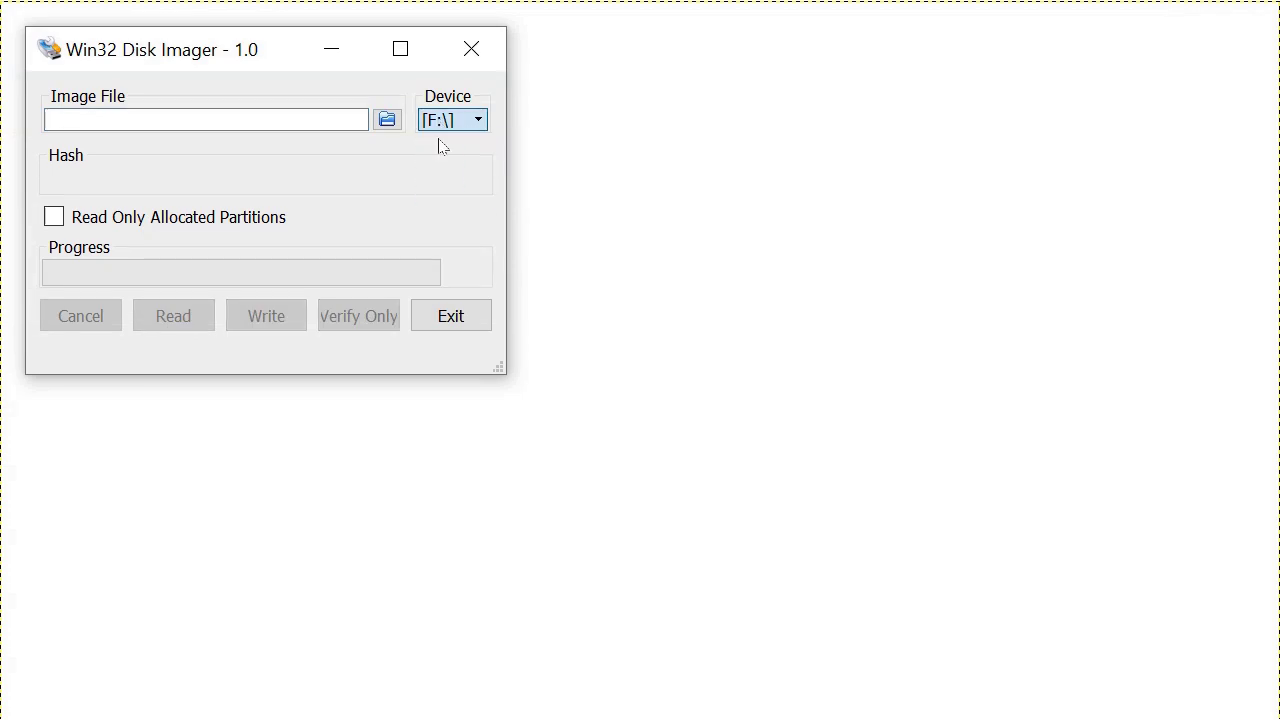
click(383, 120)
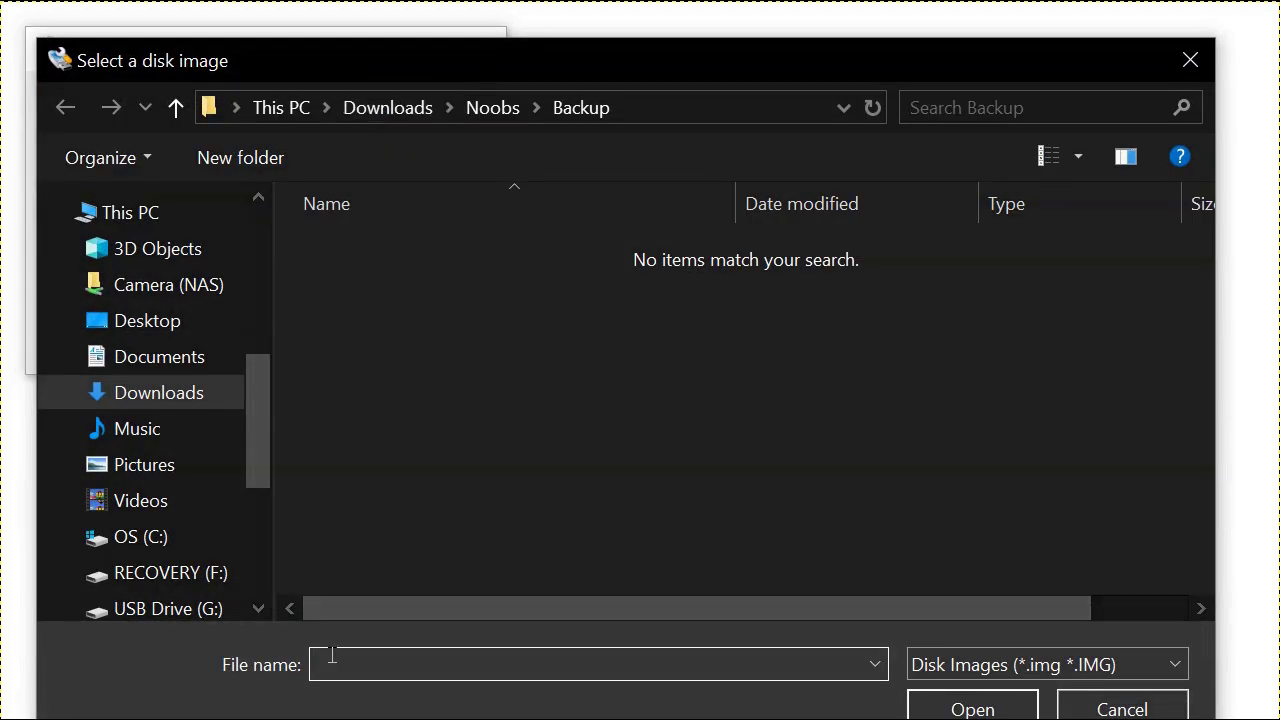
text(sd card backup.img)
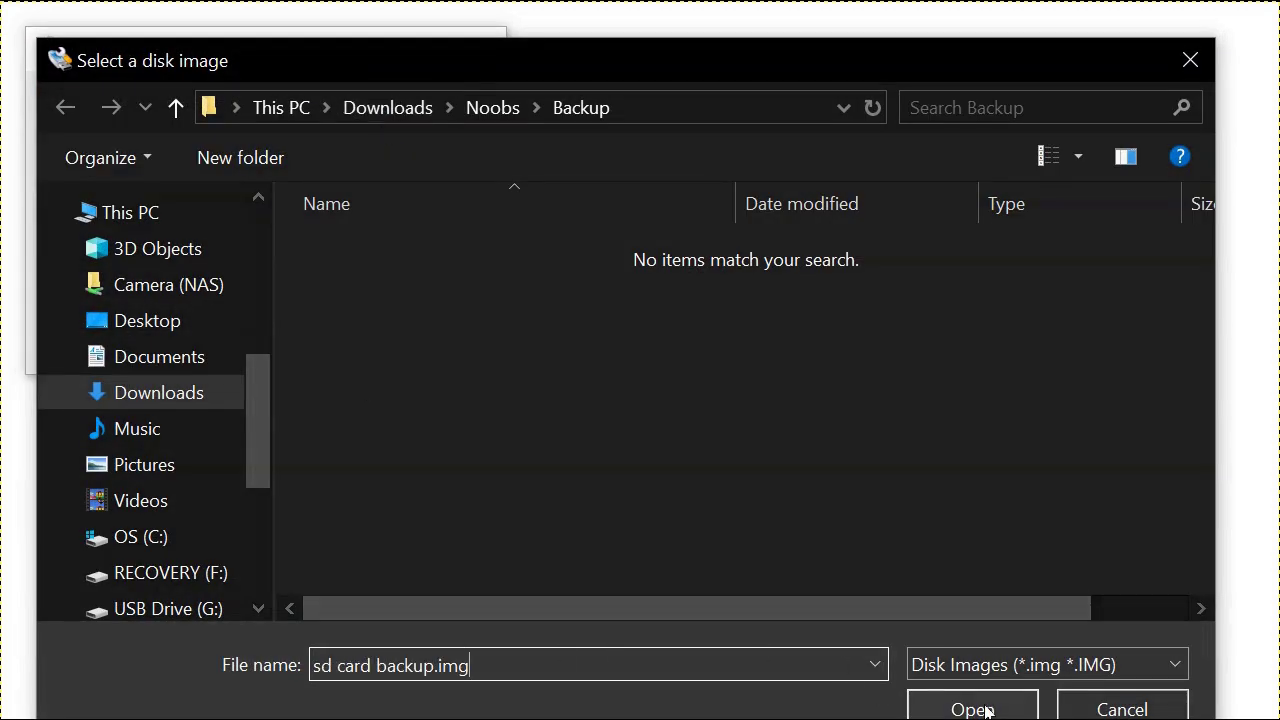
click(972, 705)
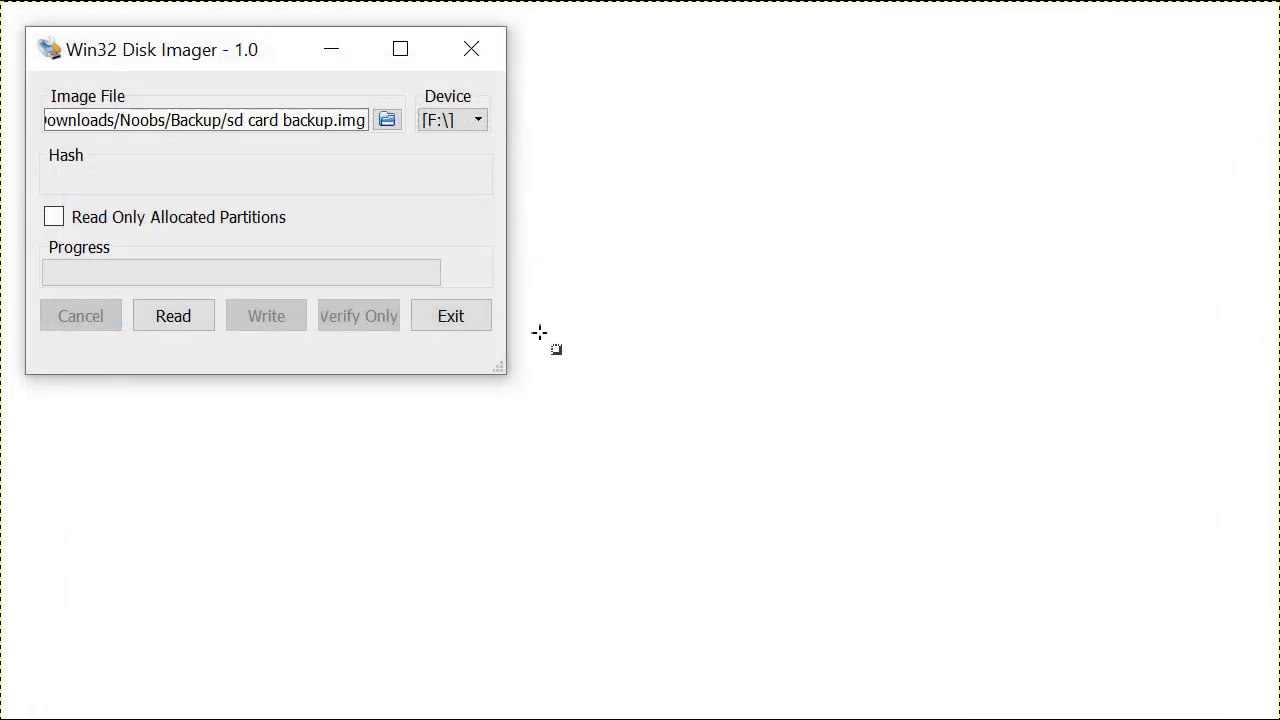
click(173, 315)
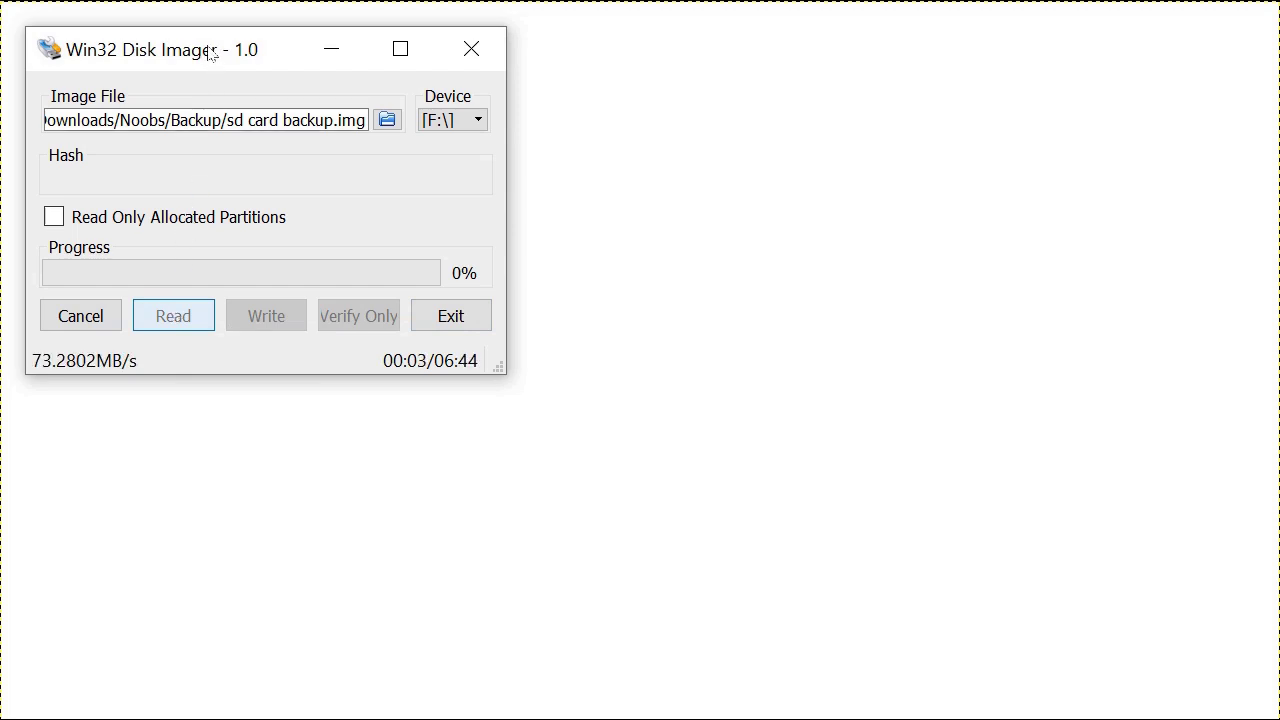
drag(213, 50, 488, 166)
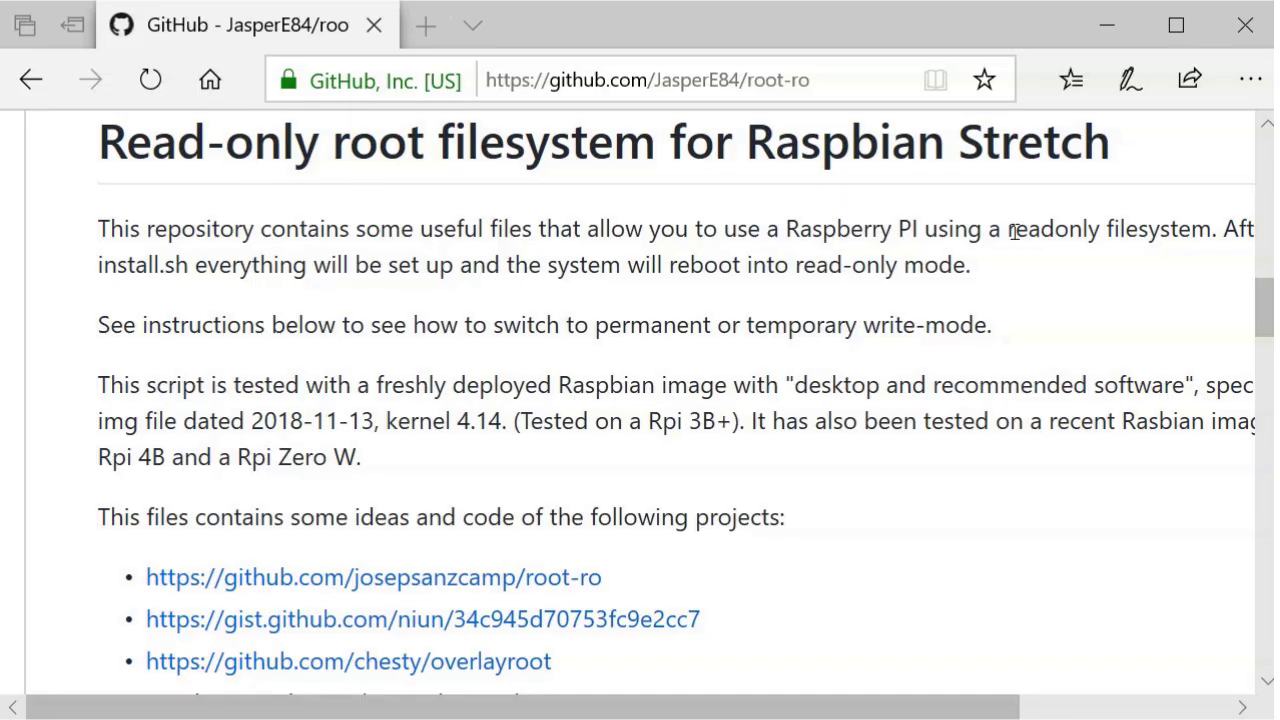
Step: Scroll down the root-ro README past its introduction
drag(1266, 304, 1266, 376)
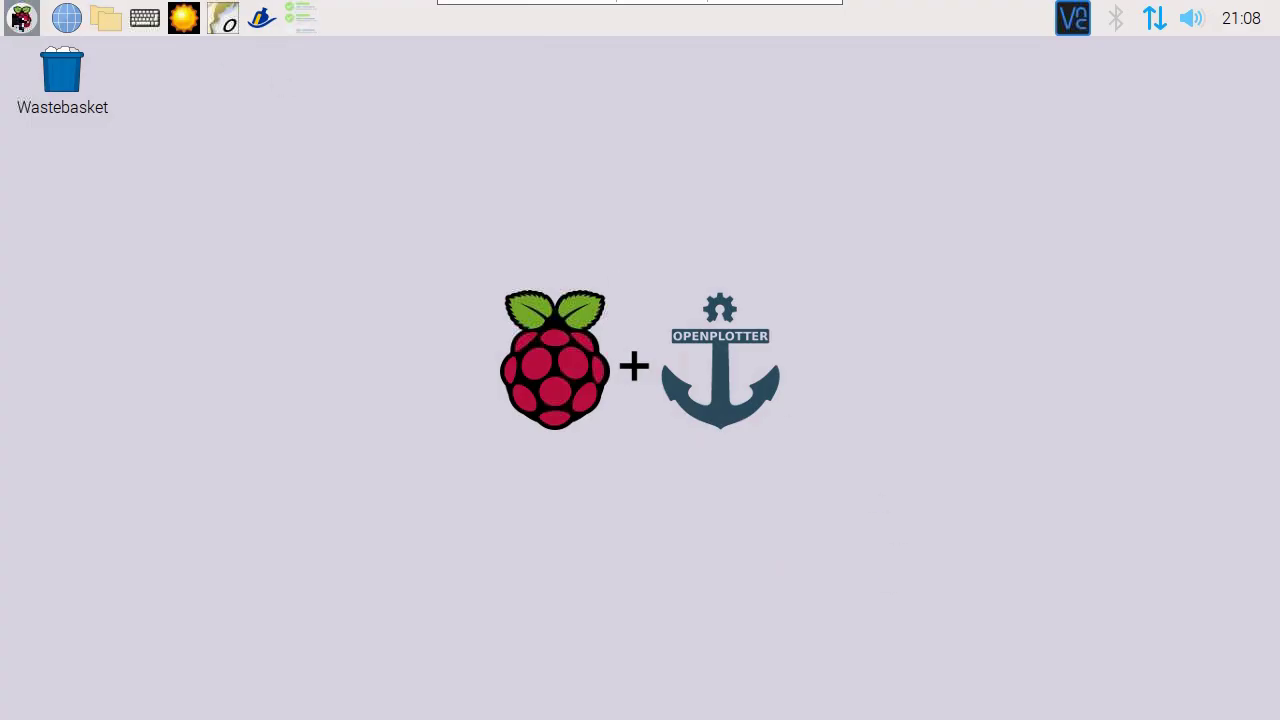
Step: Start Pypilot from Menu > OpenPlotter, select Only compass mode, and open Calibration
click(22, 18)
mouse_move(116, 220)
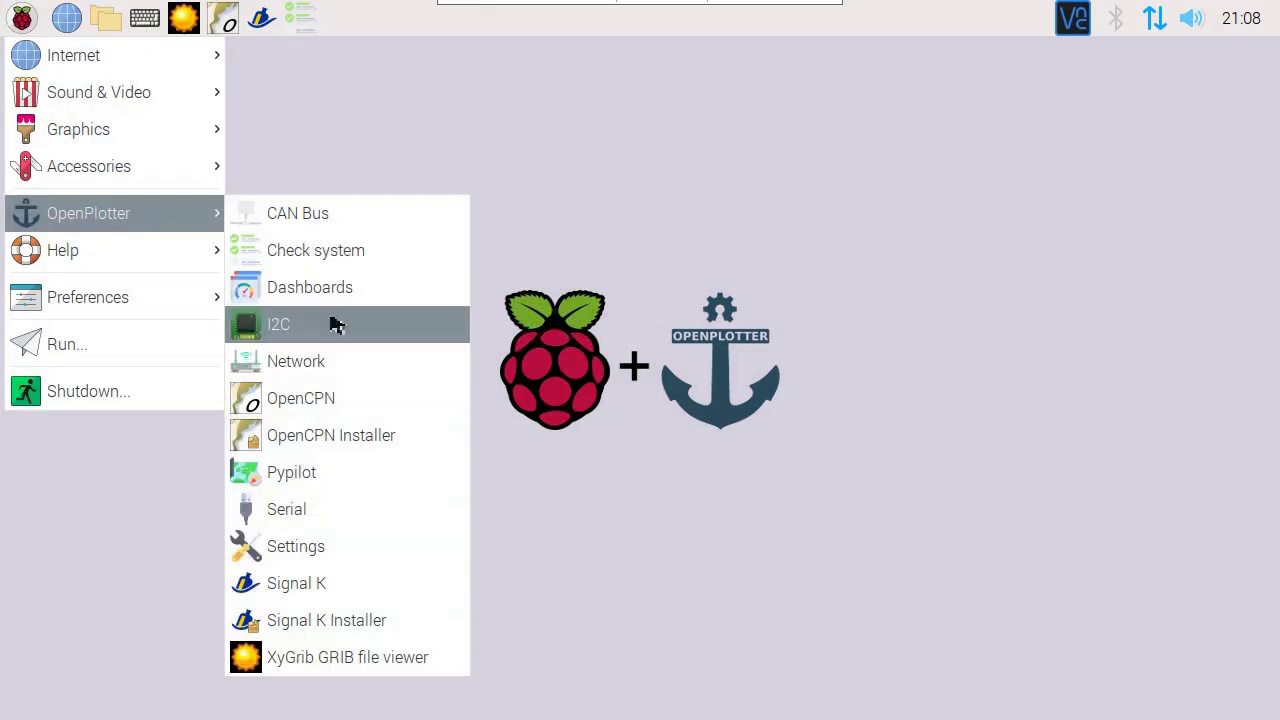
click(316, 487)
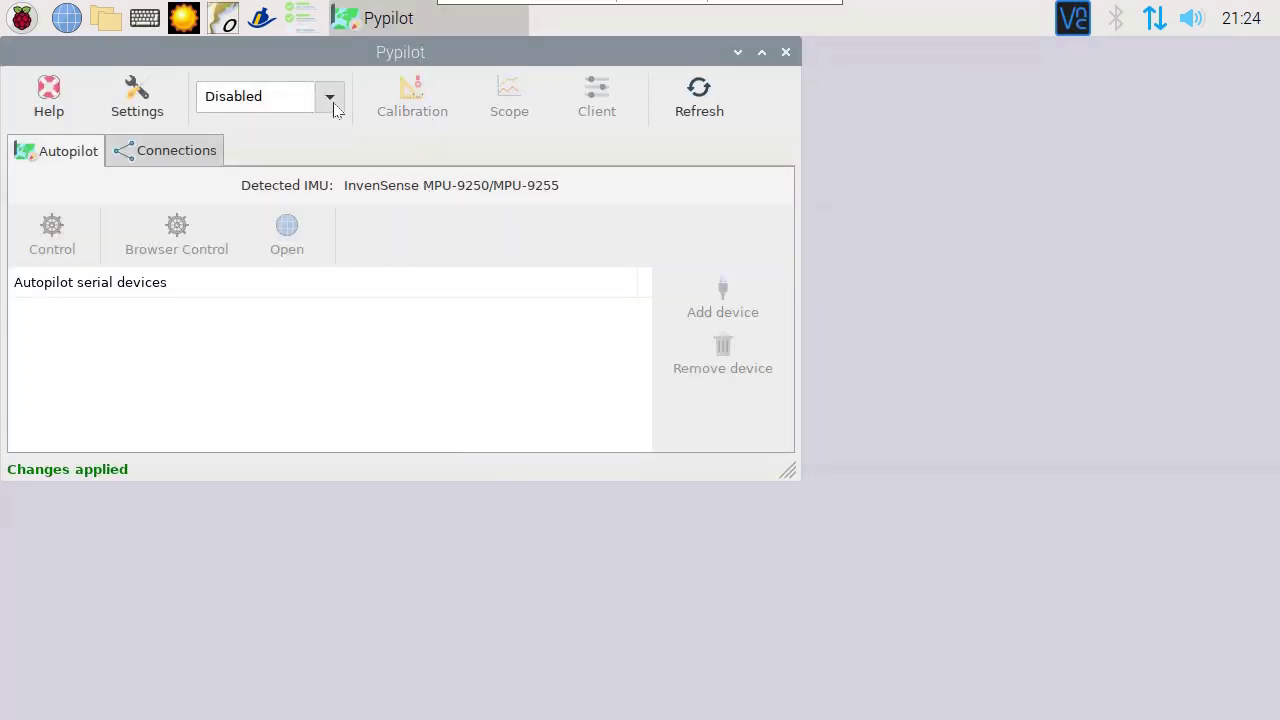
click(336, 106)
click(305, 168)
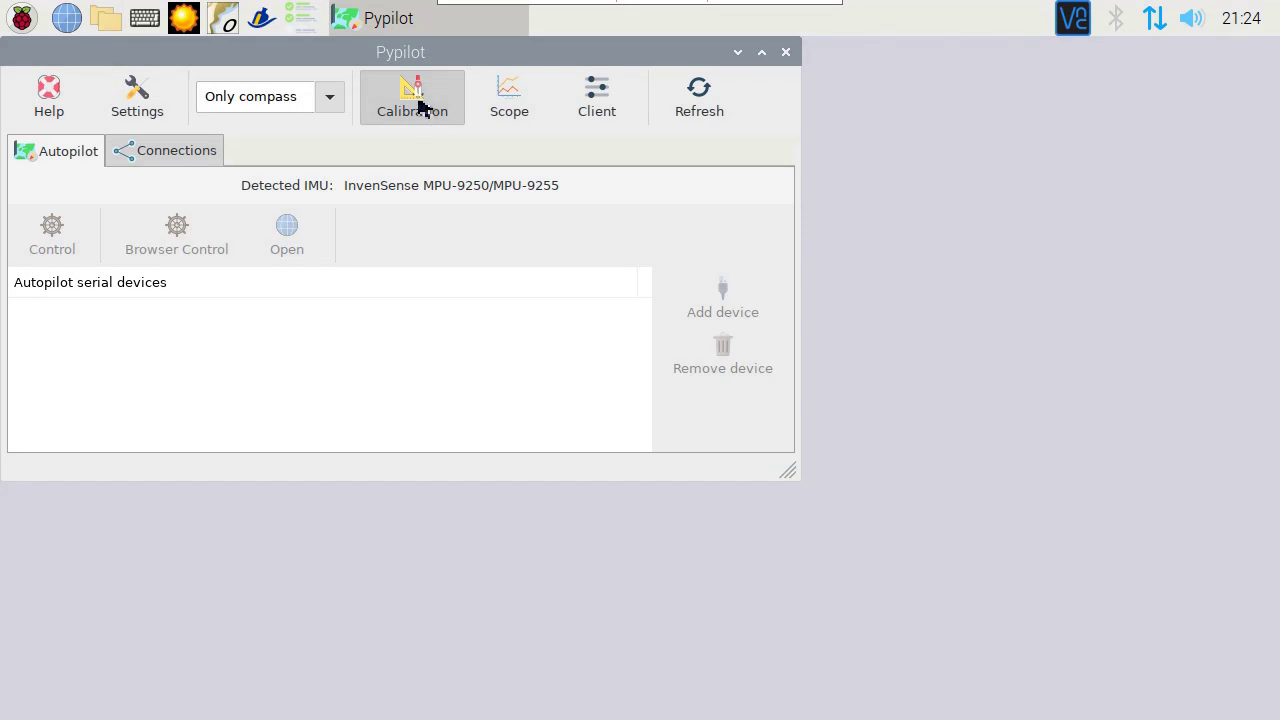
click(414, 100)
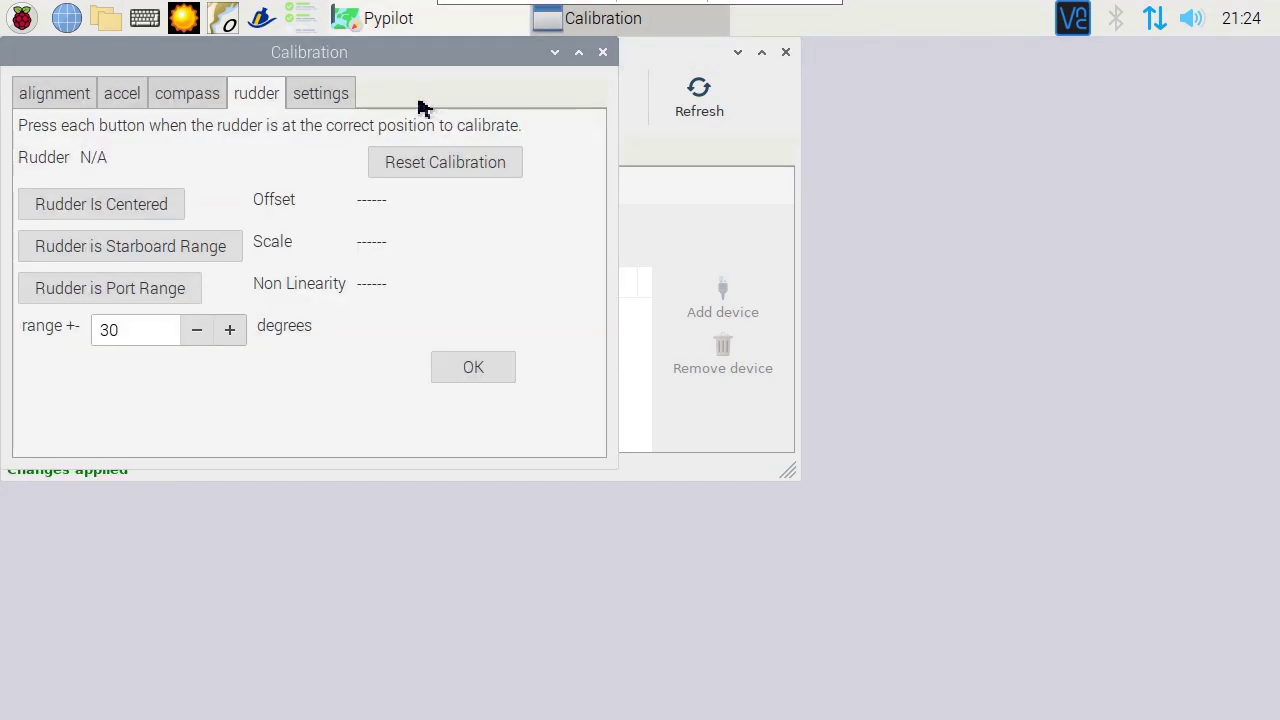
Step: Record Boat is level on the alignment tab, then check the accel and compass tabs
click(64, 102)
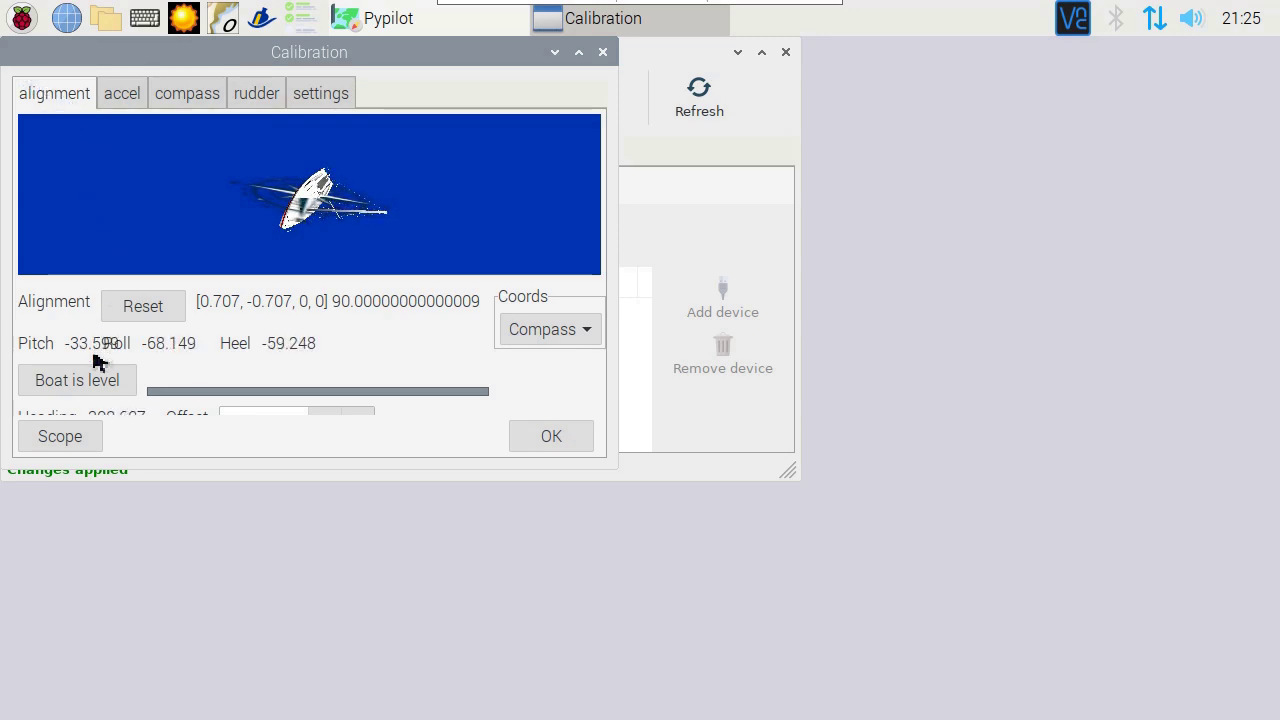
click(96, 390)
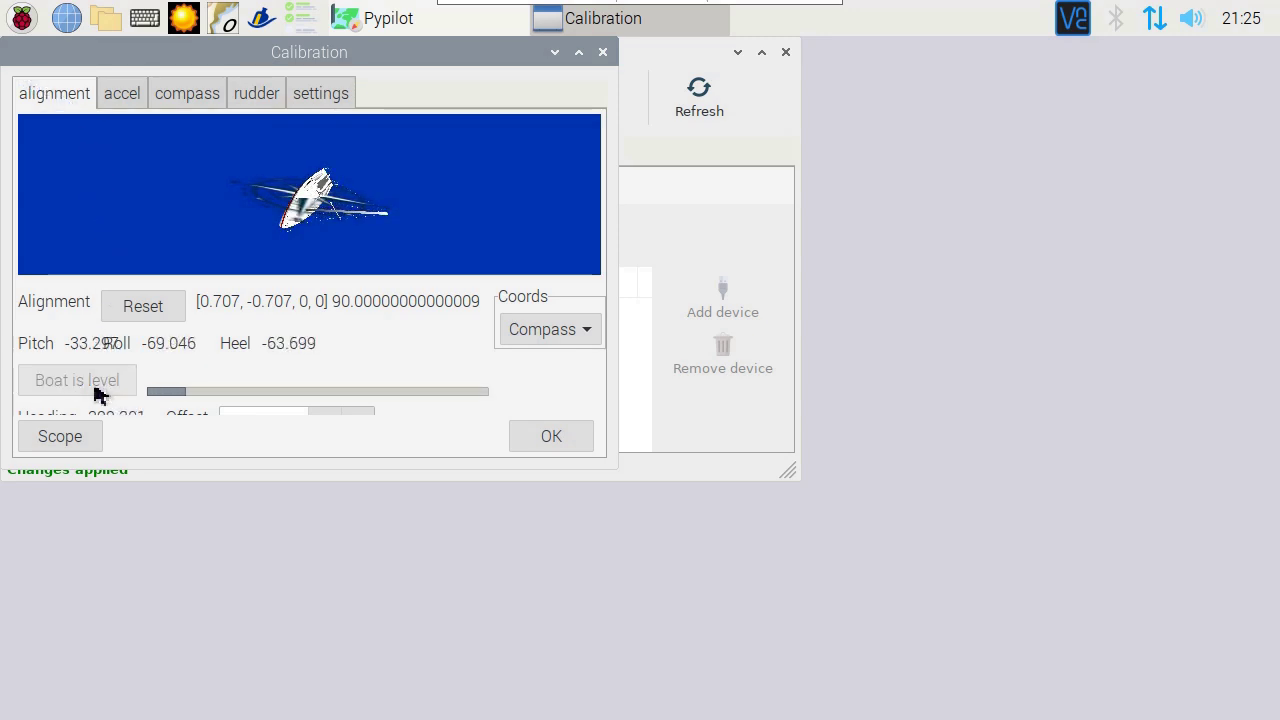
click(124, 96)
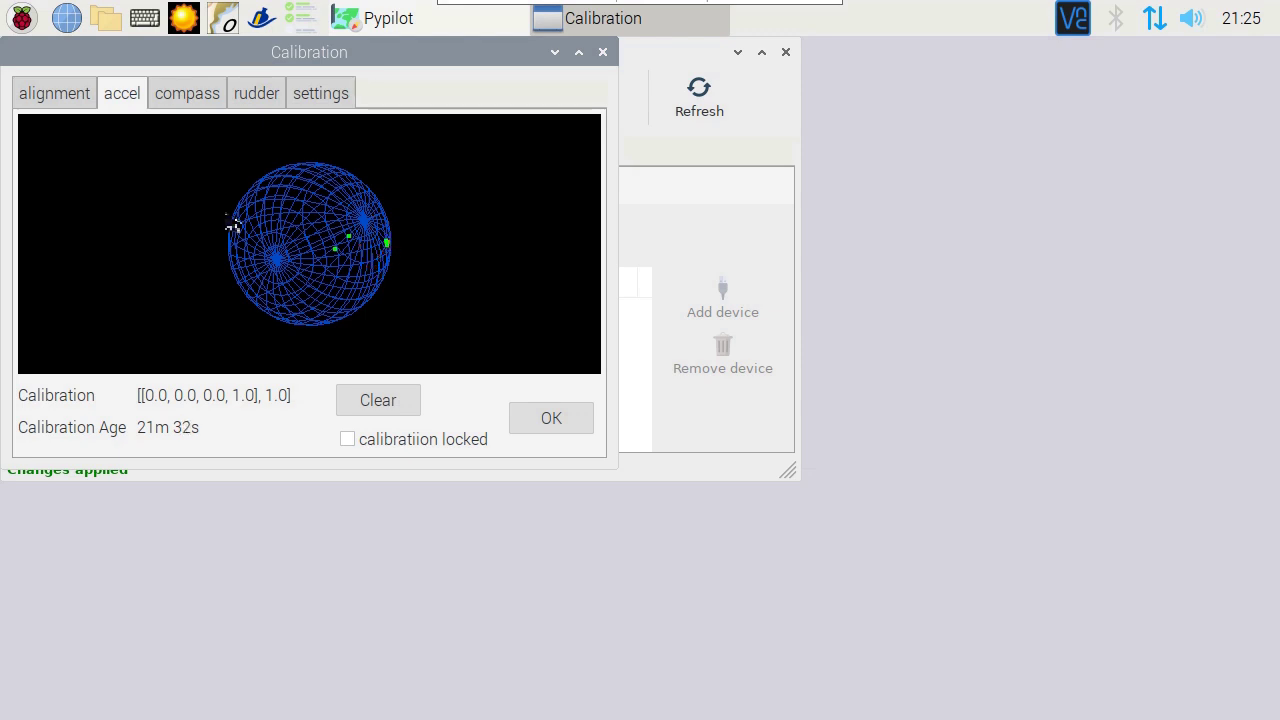
click(202, 99)
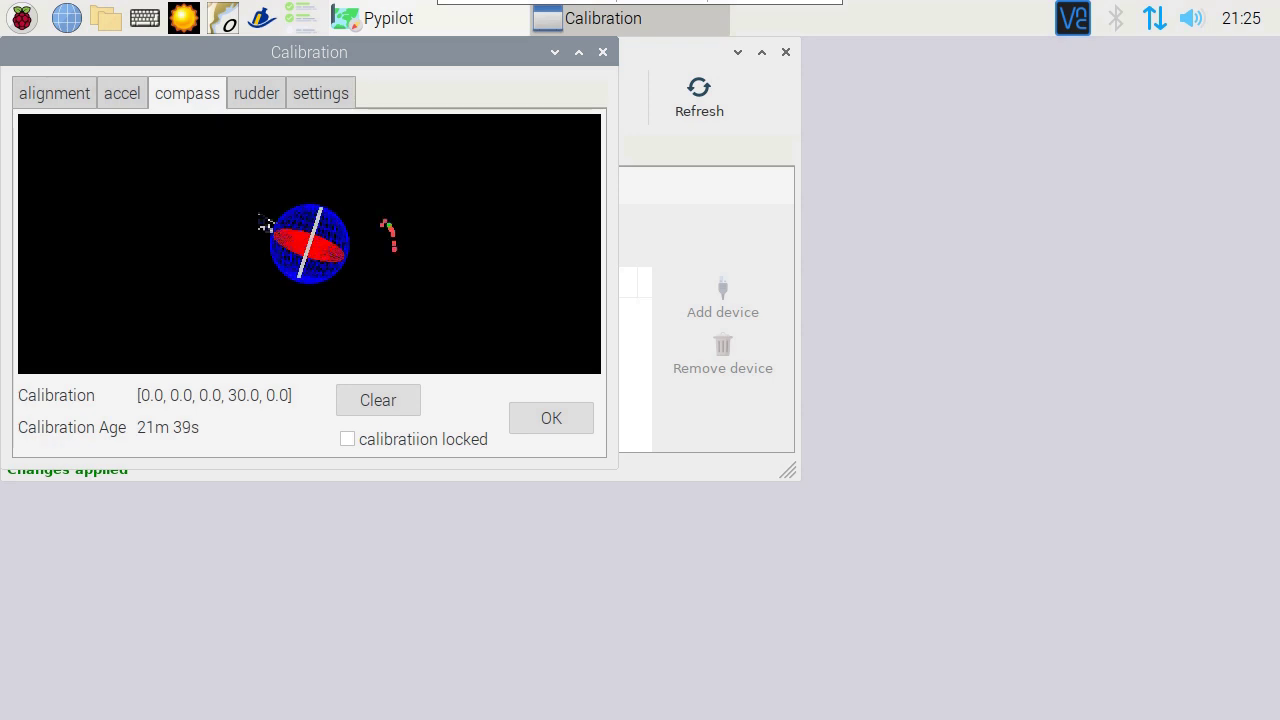
Step: Close Calibration and add a Signal K Heading, Heel, Pitch connection on UDP 20220
click(551, 419)
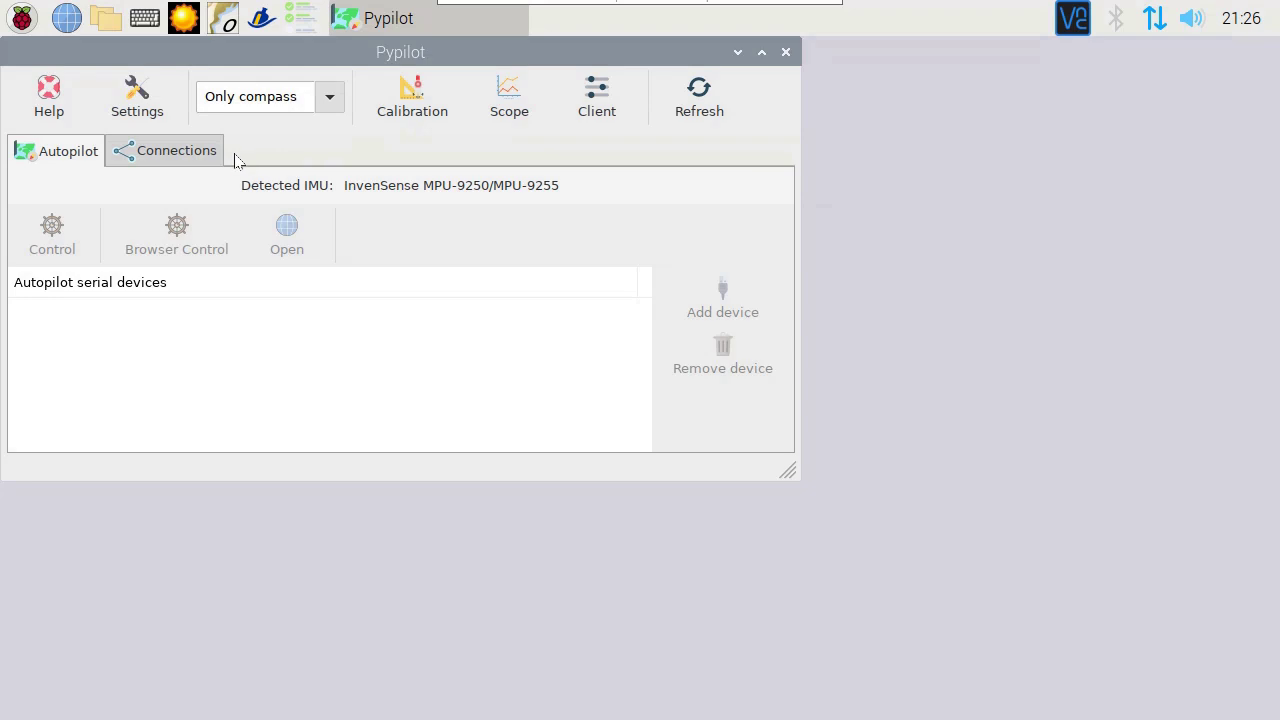
click(193, 162)
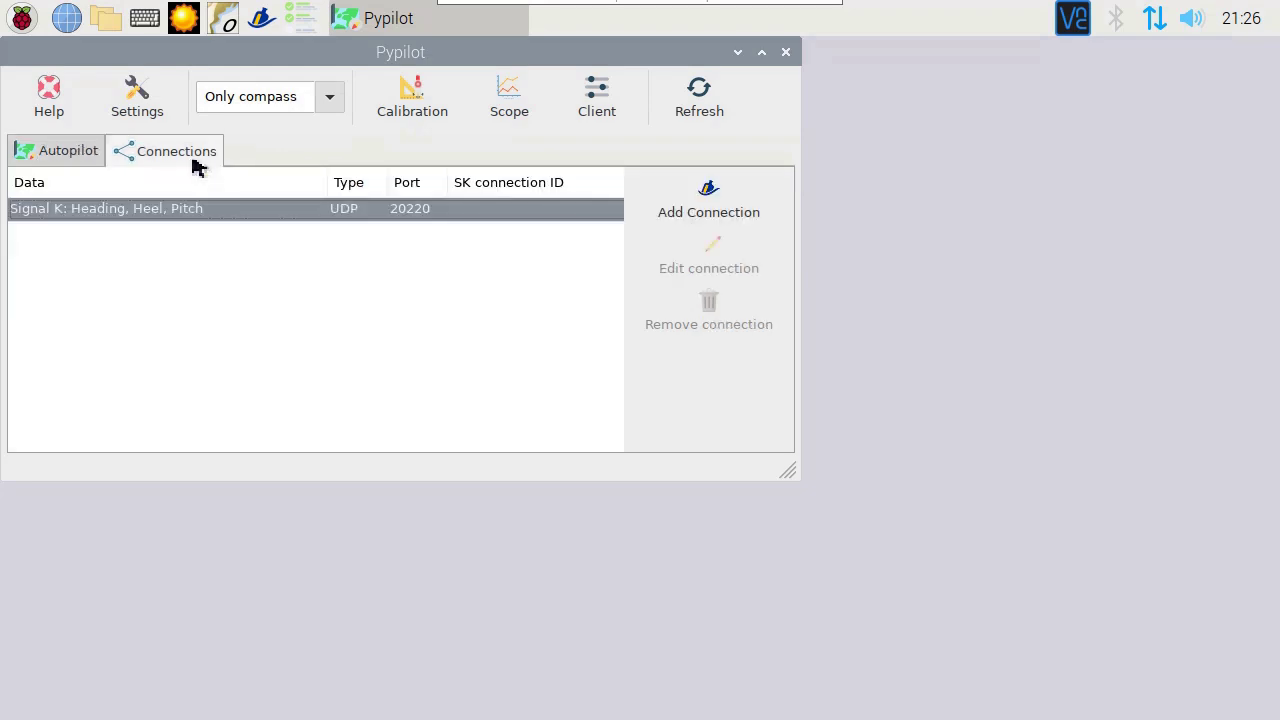
click(704, 215)
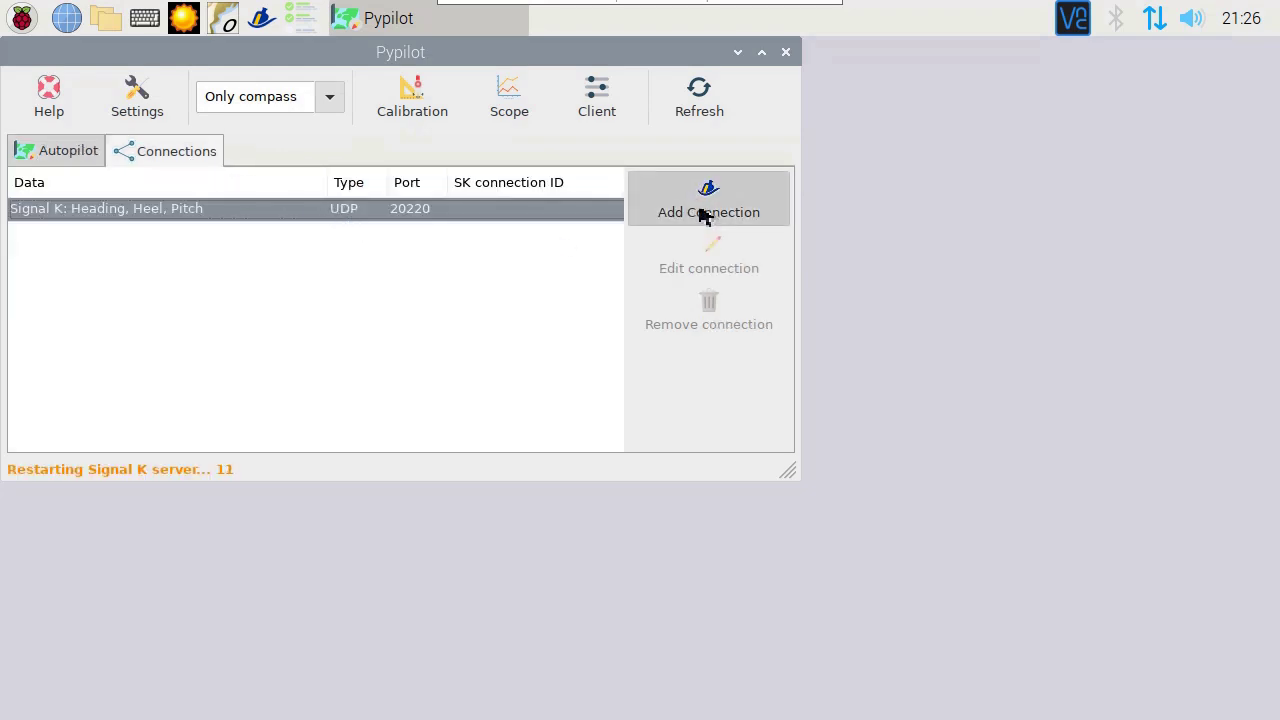